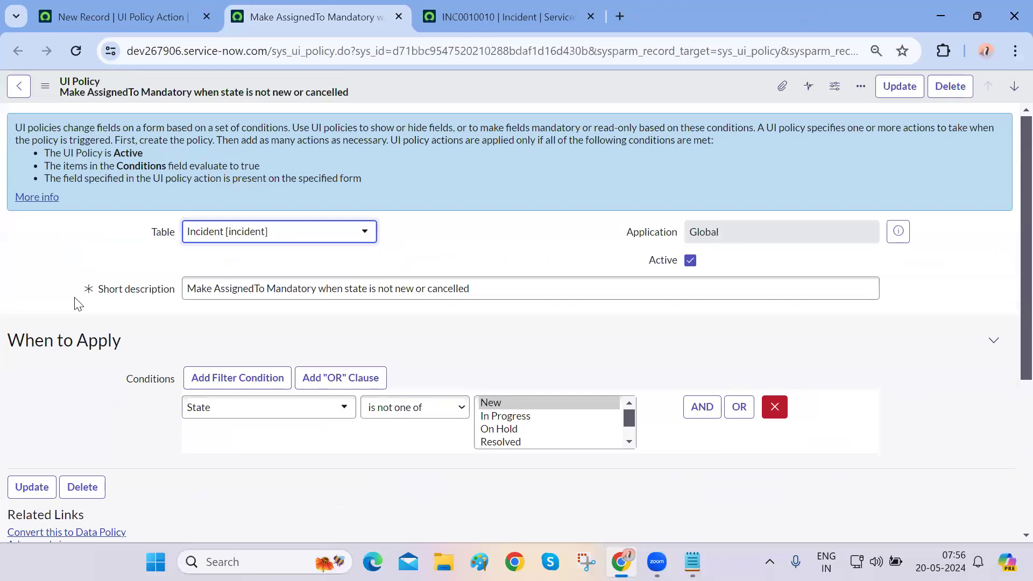
- Close the UI policy that makes Assigned to mandatory and return to the open incident form
key("ctrl+w")
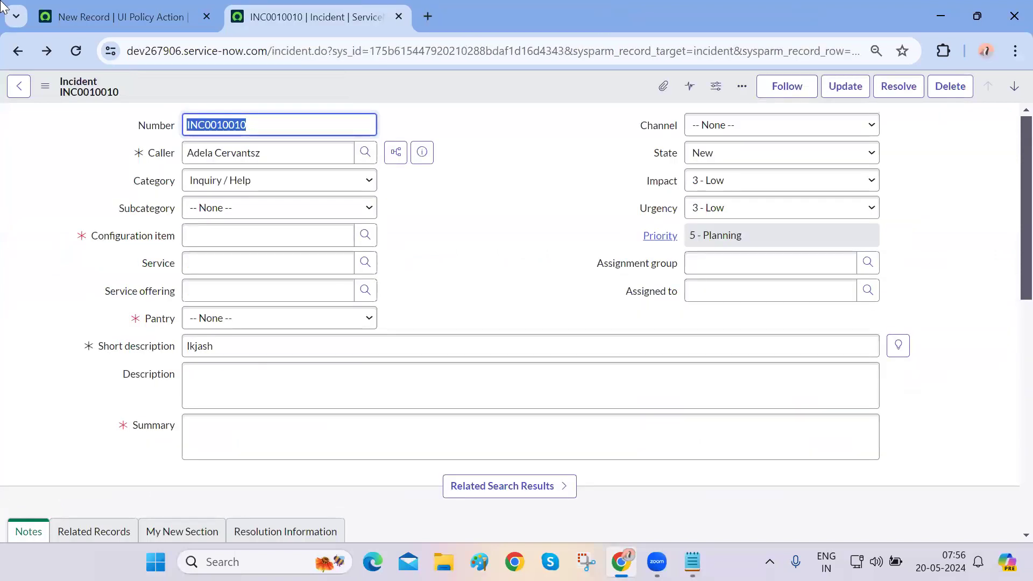
left_click(108, 8)
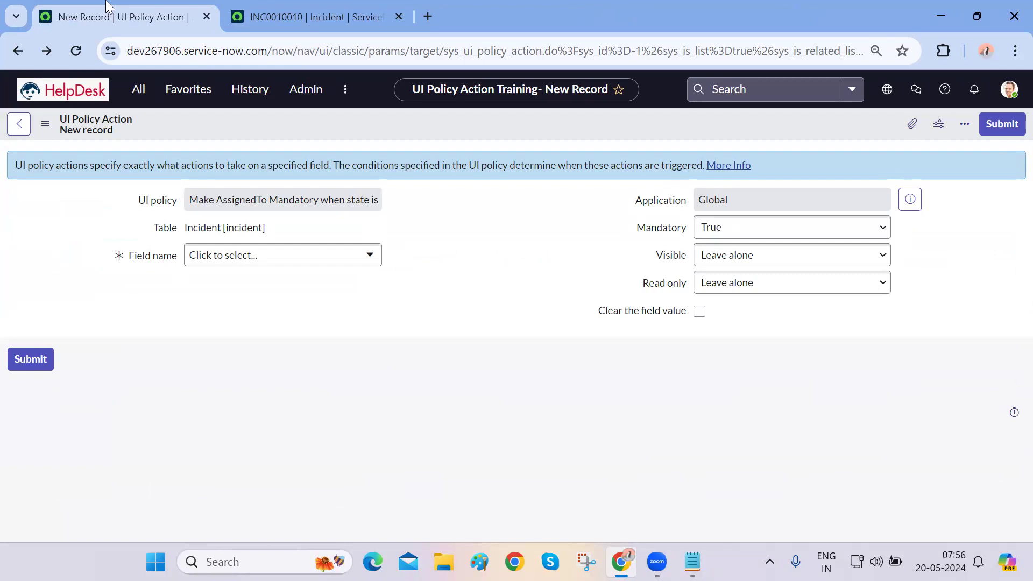
left_click(258, 25)
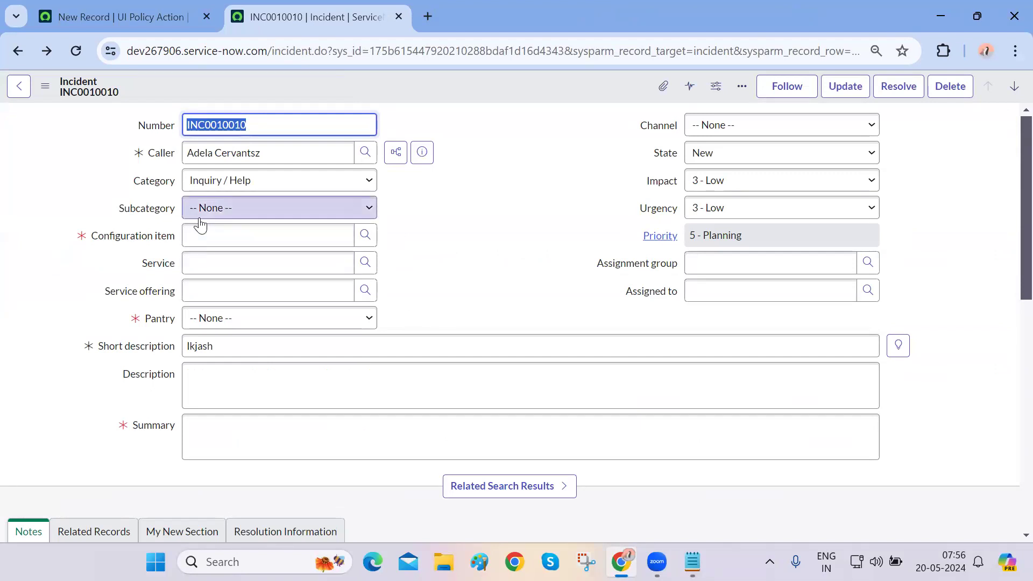
- Switch the incident's Category to Network and back to Inquiry / Help
left_click(218, 181)
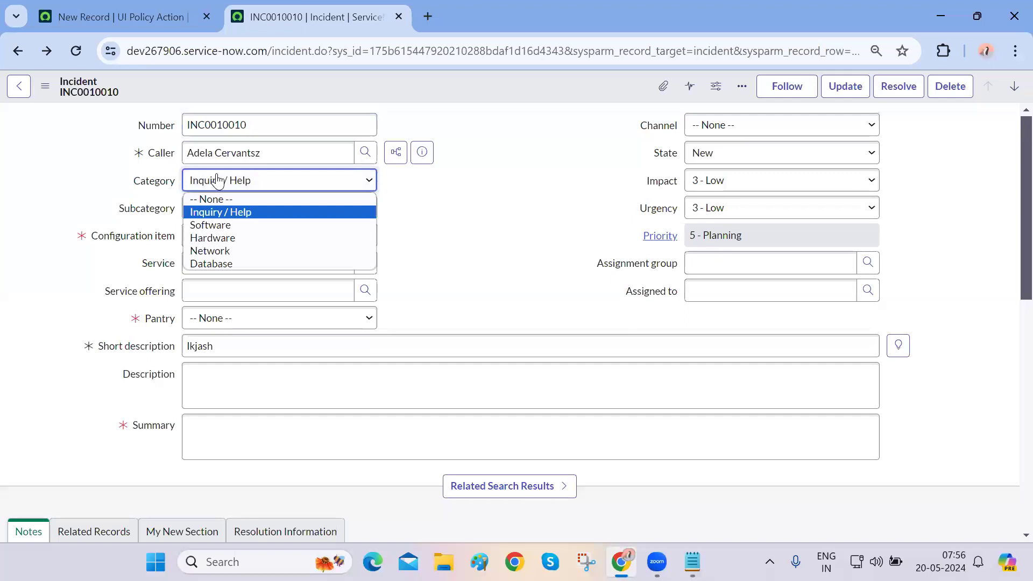
left_click(455, 249)
left_click(341, 185)
left_click(203, 213)
left_click(288, 191)
left_click(259, 248)
left_click(443, 248)
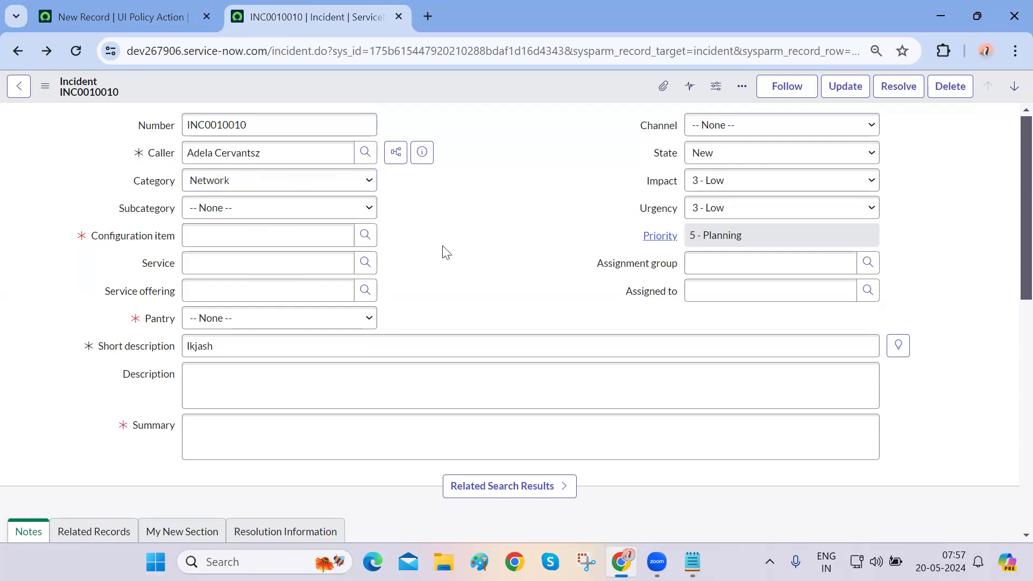
left_click(242, 186)
left_click(215, 212)
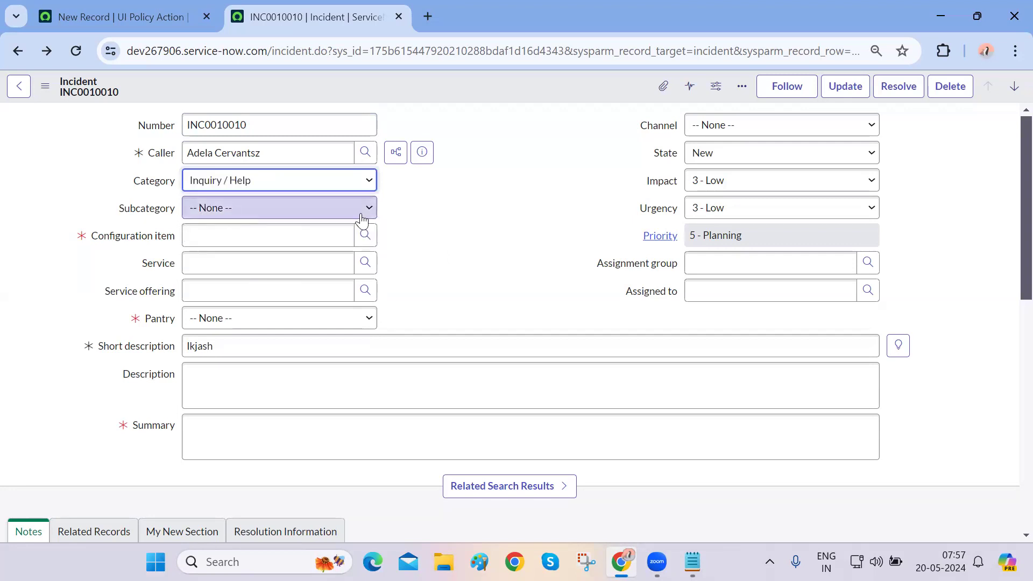
- Examine which options the incident's Category field offers
left_click(364, 185)
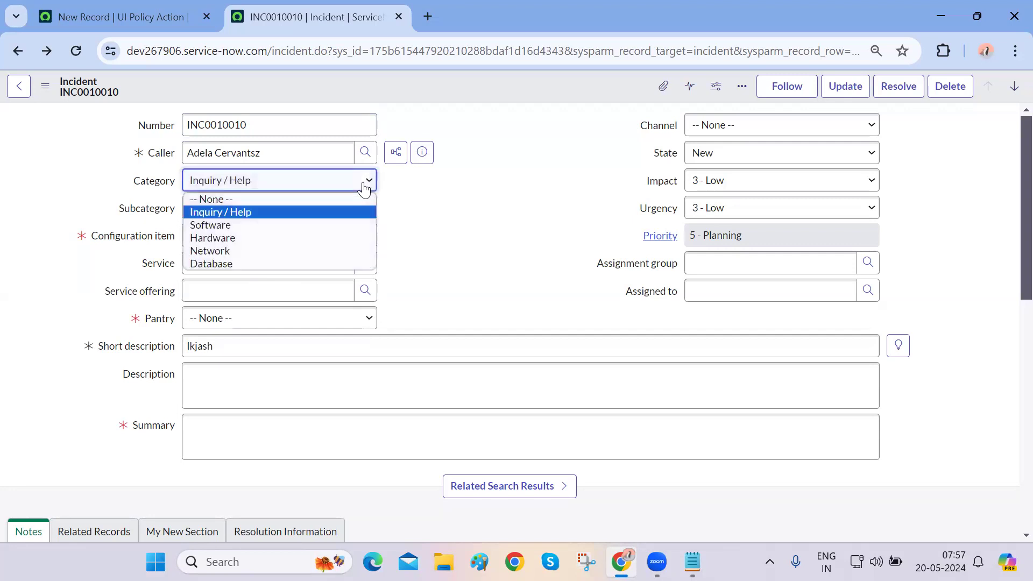
left_click(453, 230)
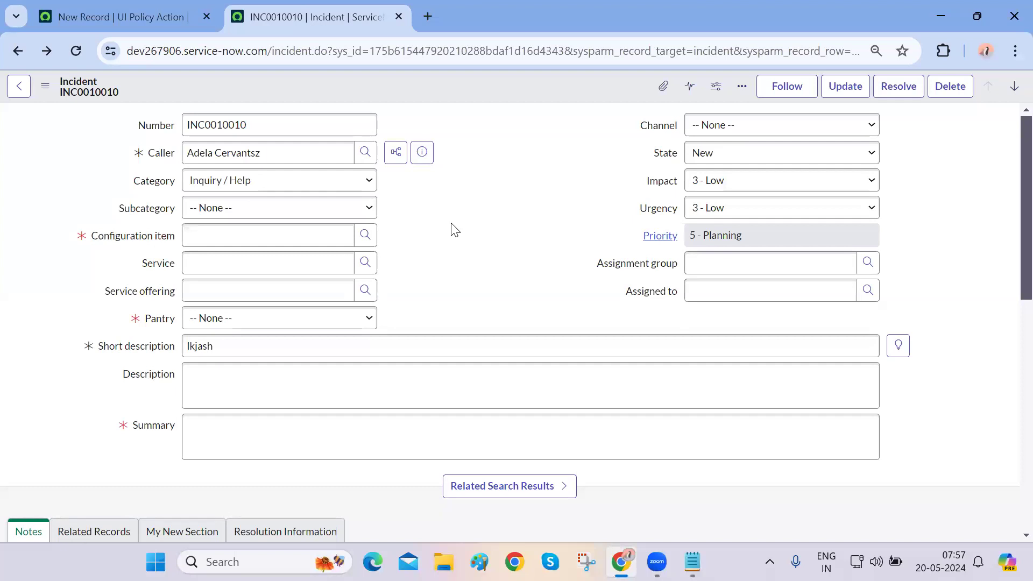
scroll(115, 397, "down", 15)
scroll(115, 397, "up", 15)
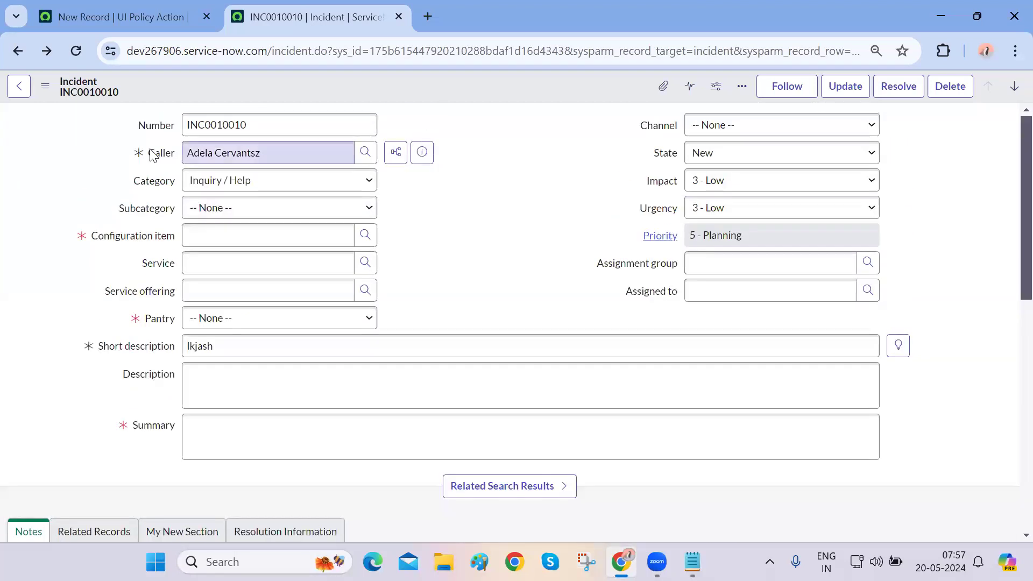
right_click(147, 189)
left_click(353, 186)
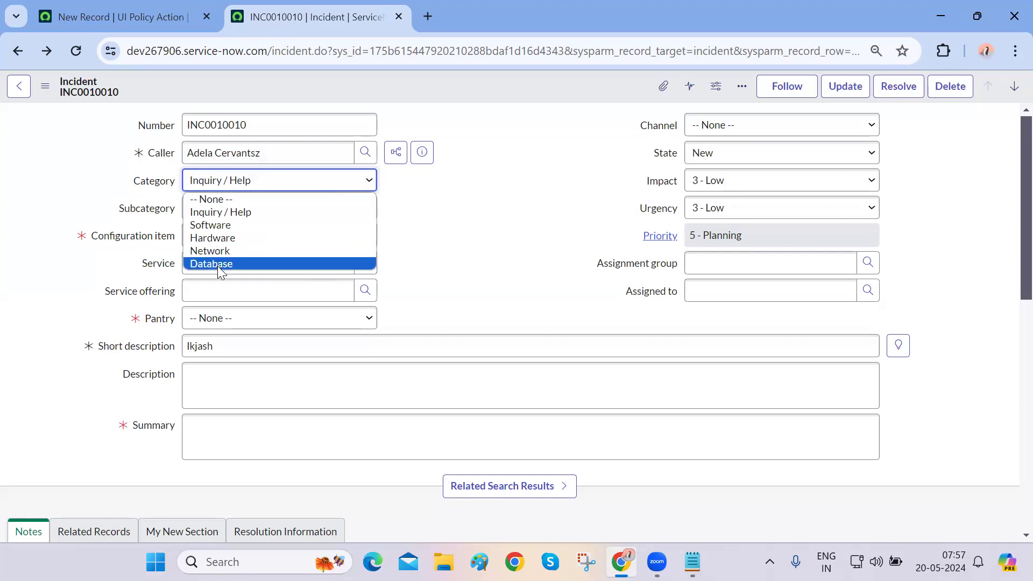
left_click(469, 211)
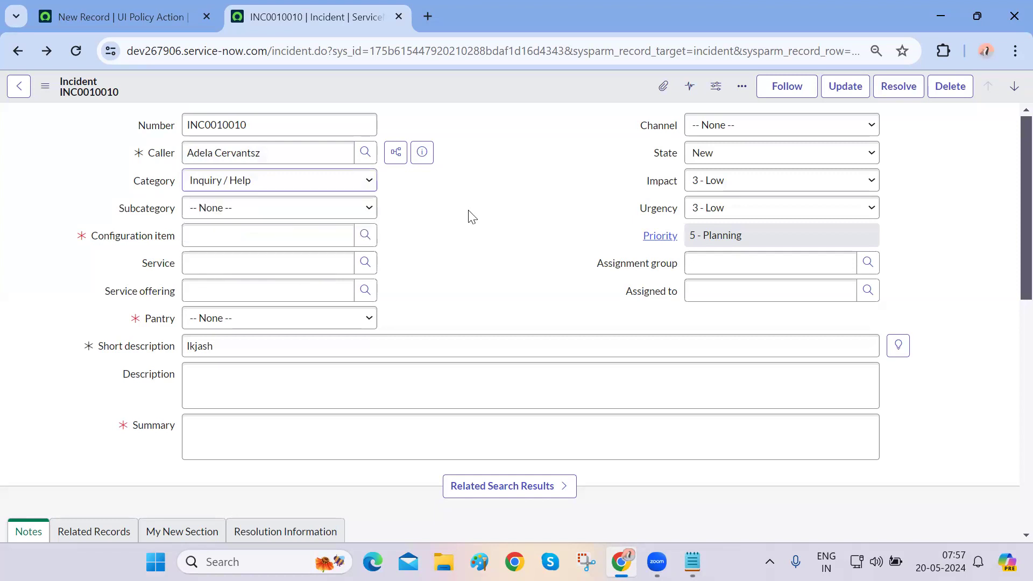
left_click(232, 183)
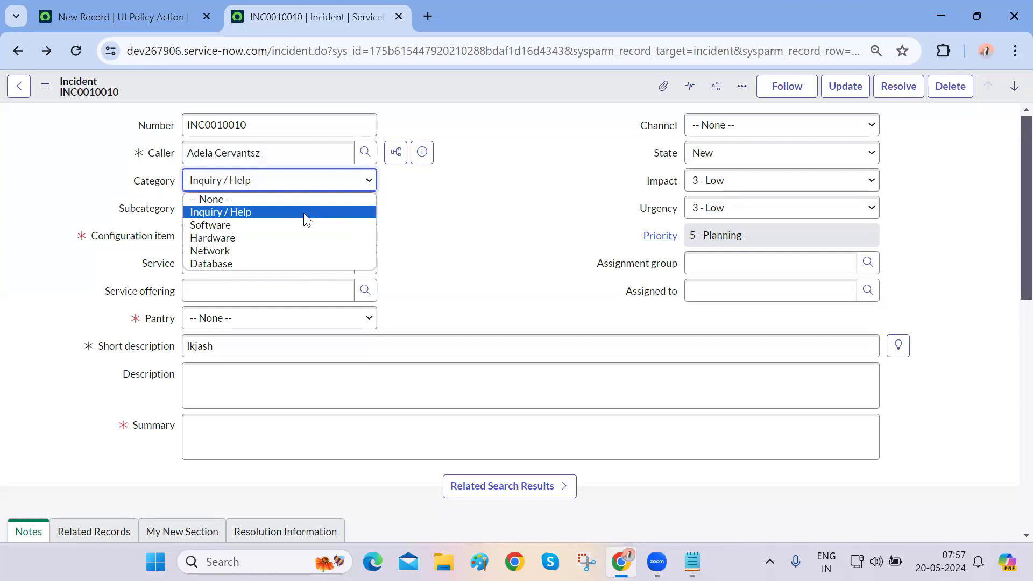
left_click(448, 237)
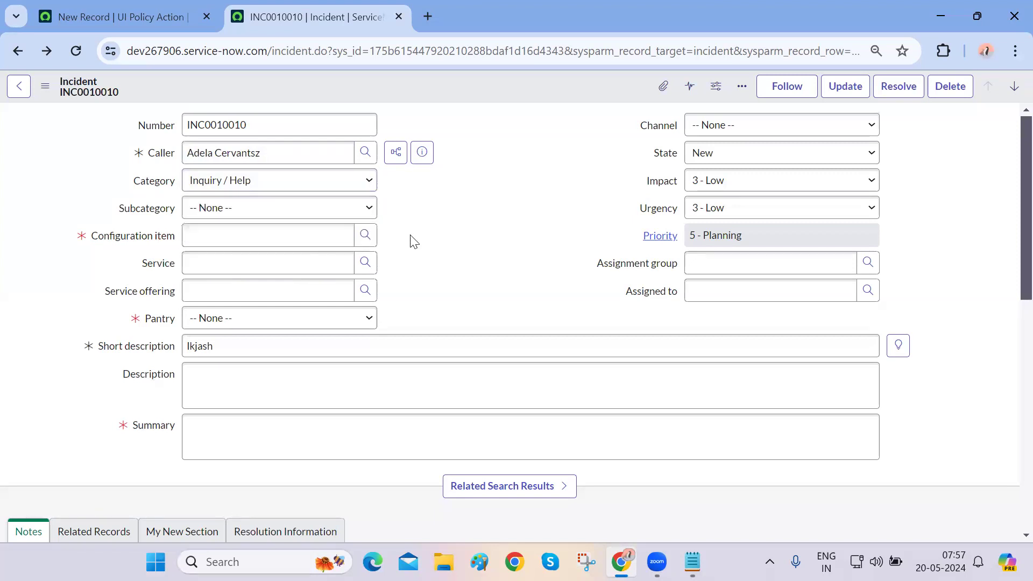
- Open the dictionary entry of the incident's Category field and display its list of choices
right_click(151, 183)
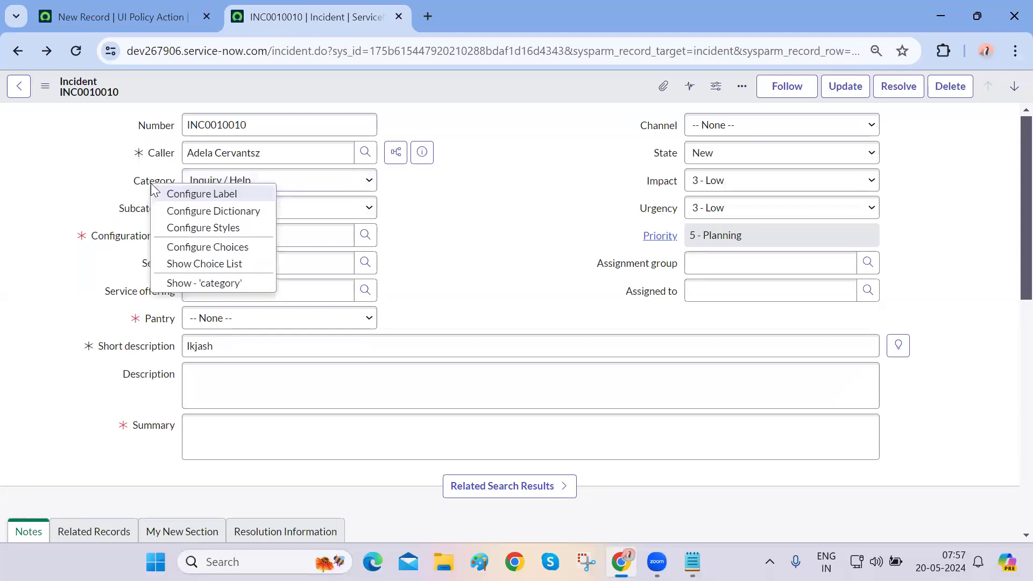
left_click(195, 213)
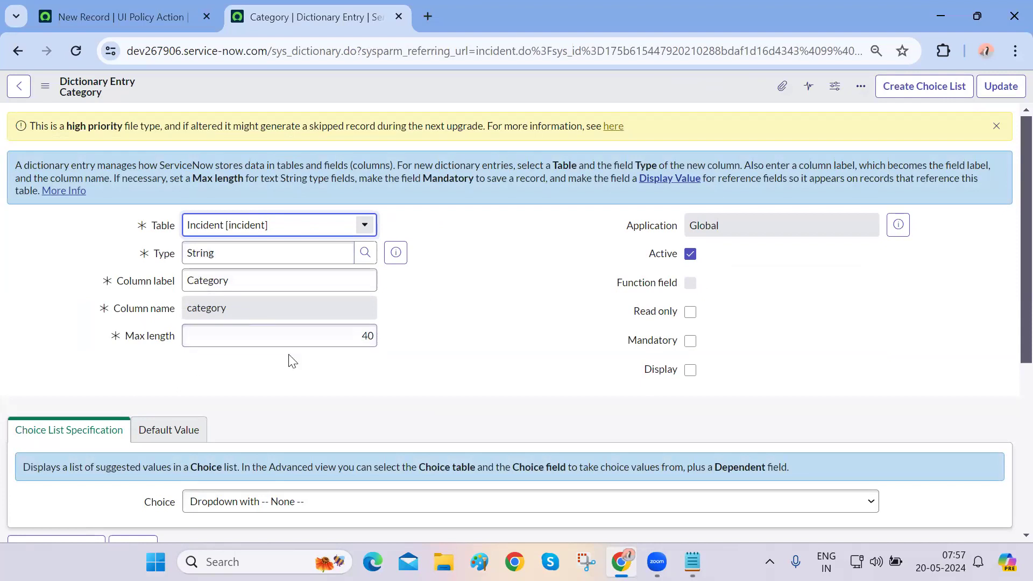
scroll(306, 368, "down", 5)
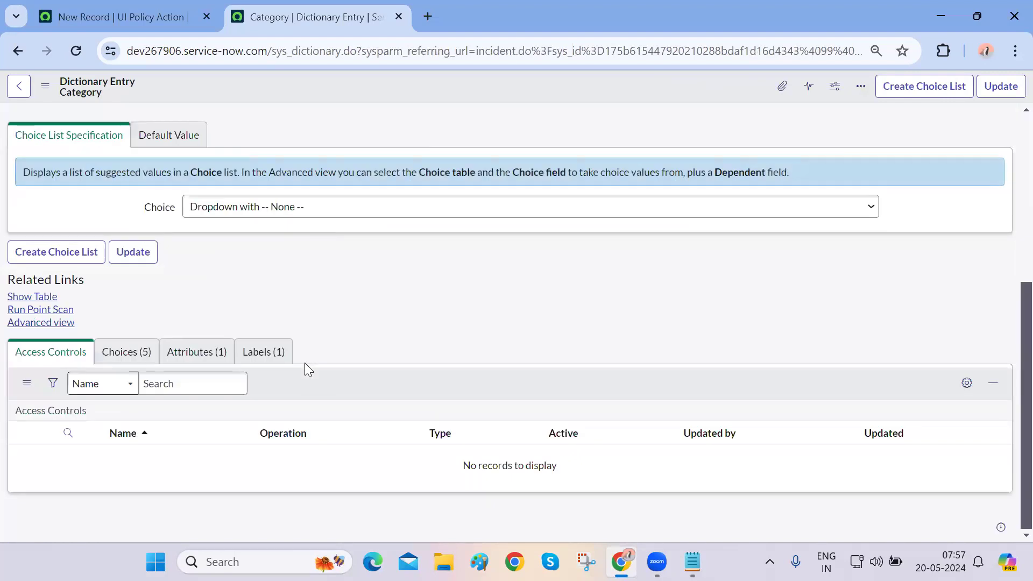
left_click(129, 355)
scroll(366, 348, "down", 2)
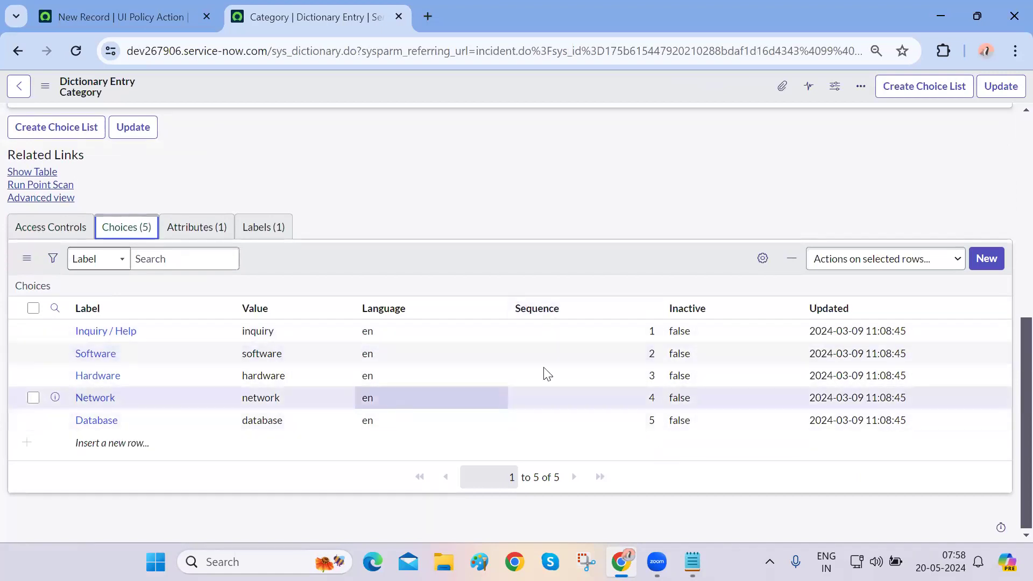
- Set Inactive to true for the Inquiry / Help choice of the Category field
left_click(706, 334)
double_click(706, 334)
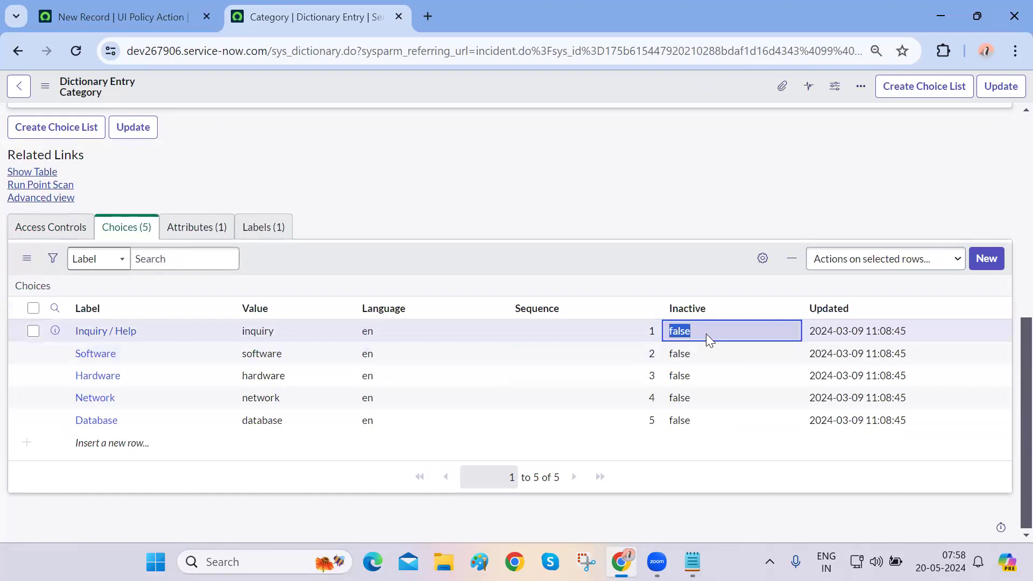
left_click(697, 340)
left_click(693, 354)
left_click(733, 335)
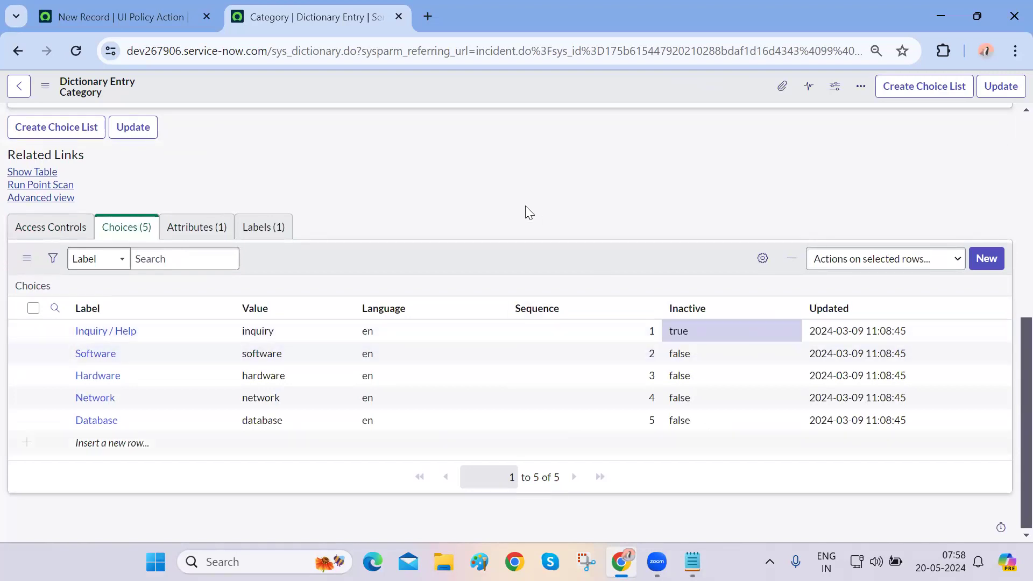
- Reopen the incident from the list of all incidents and examine its Category options
scroll(526, 212, "up", 8)
left_click(89, 6)
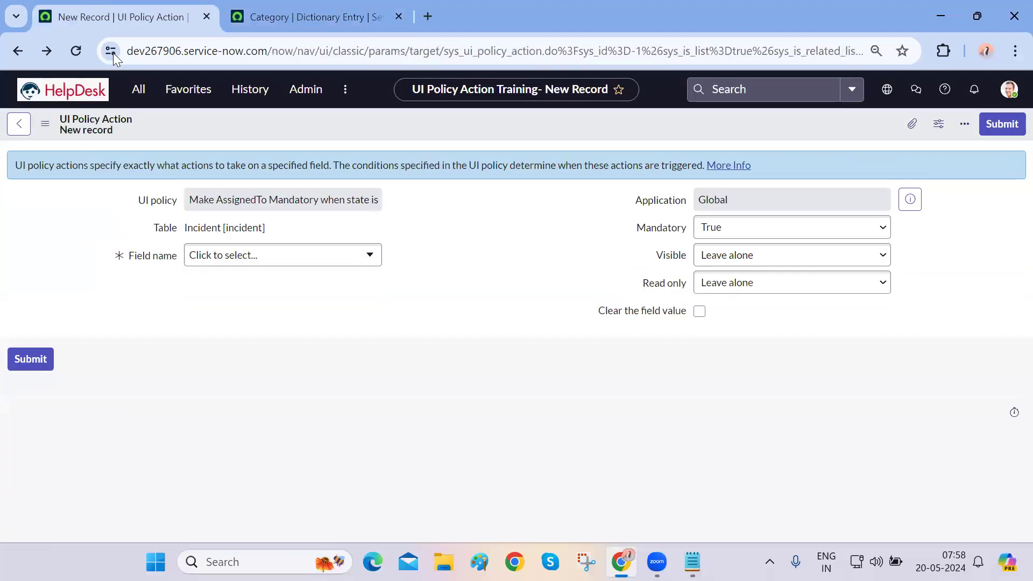
left_click(139, 89)
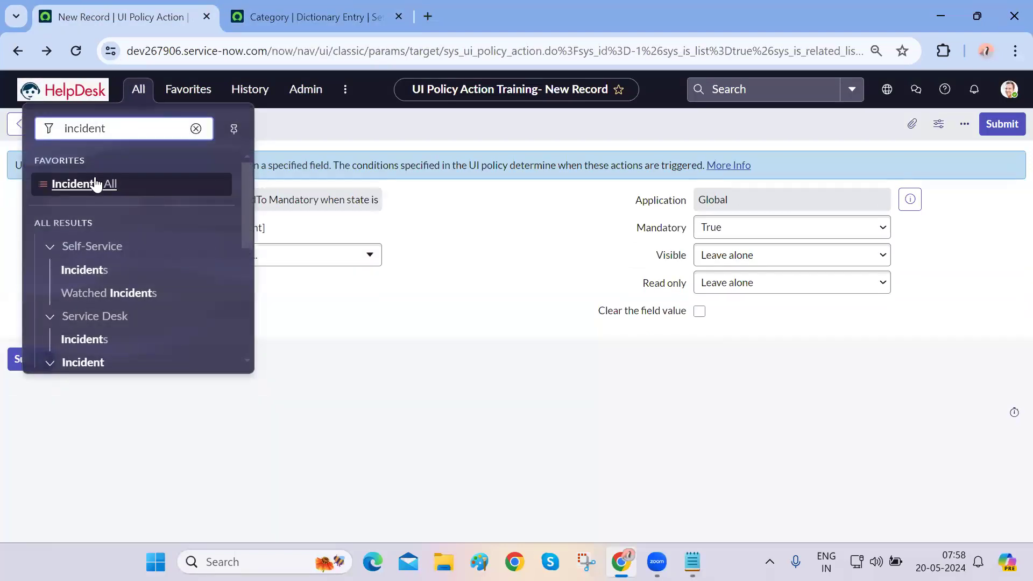
left_click(95, 185)
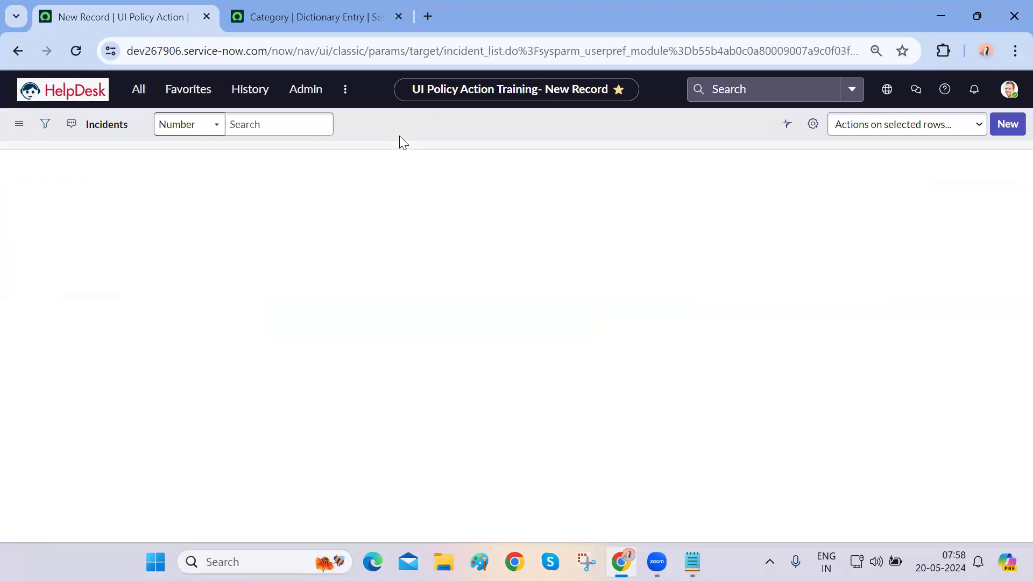
left_click(92, 224)
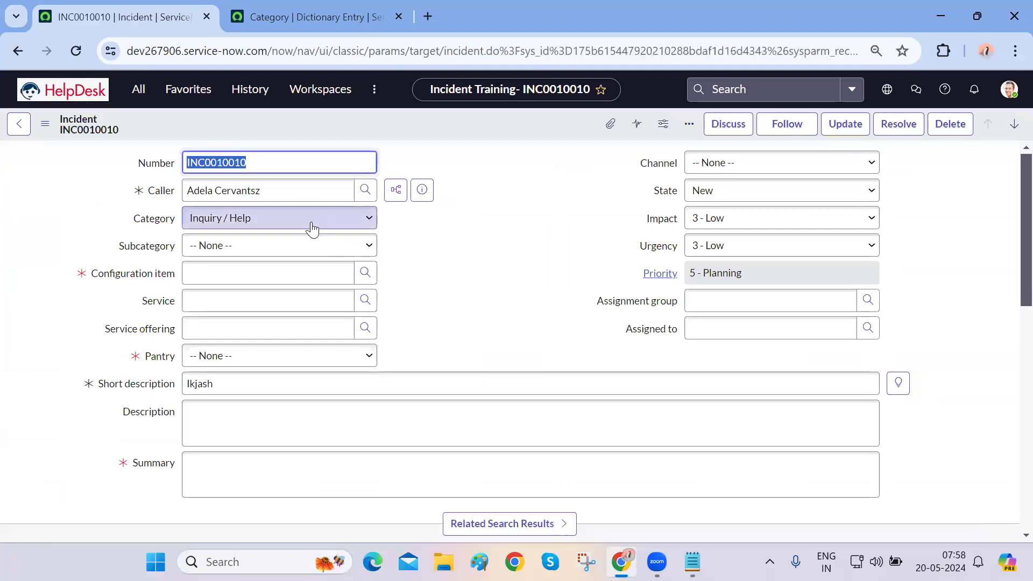
left_click(309, 225)
left_click(435, 293)
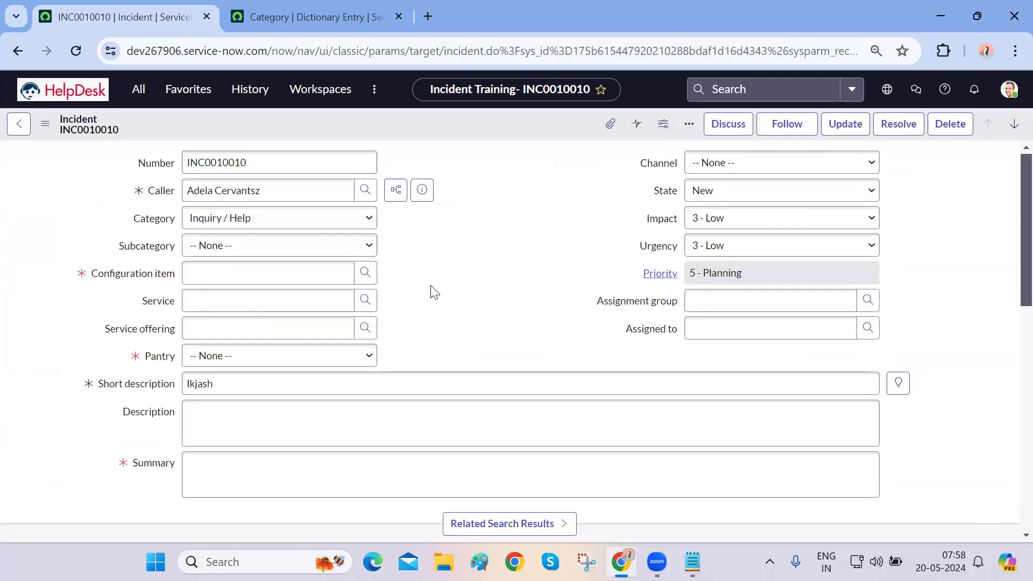
- Clear the default value in the Category field's dictionary entry
key("ctrl+Tab")
key("ctrl+shift+Tab")
key("ctrl+Tab")
scroll(431, 291, "down", 8)
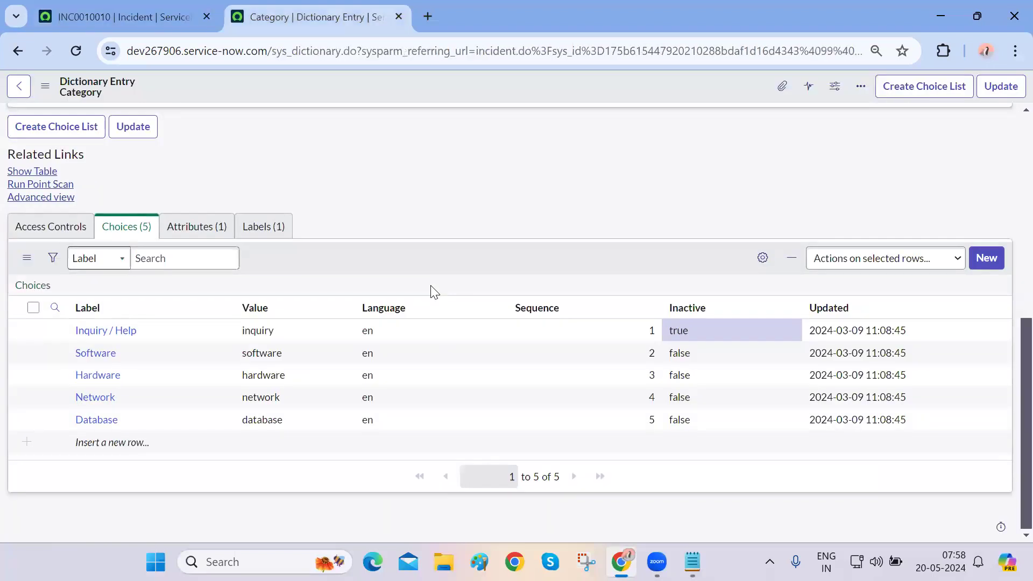
scroll(429, 290, "up", 6)
scroll(413, 283, "down", 2)
left_click(153, 260)
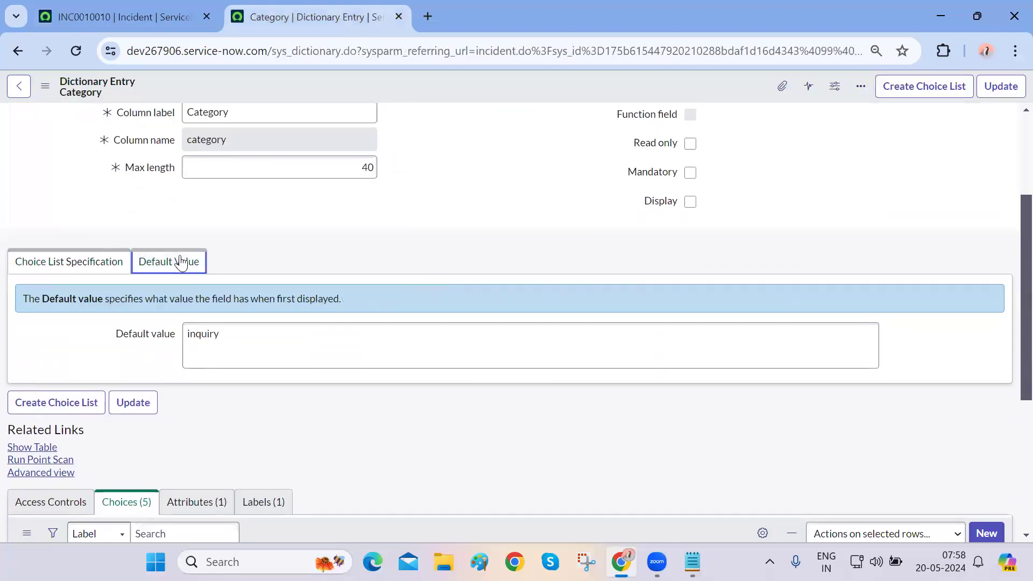
double_click(253, 342)
key("BackSpace")
- Copy the Network choice's value network into the Category field's default value and save the dictionary entry
left_click(389, 433)
scroll(390, 434, "down", 4)
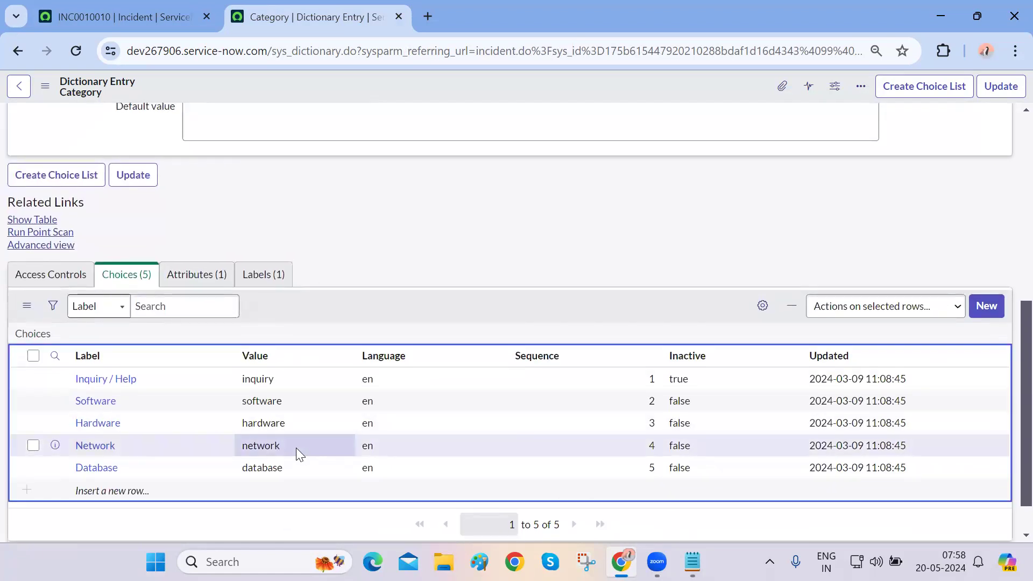
double_click(238, 448)
key("ctrl+c")
scroll(322, 366, "up", 5)
left_click(279, 346)
key("ctrl+v")
right_click(461, 81)
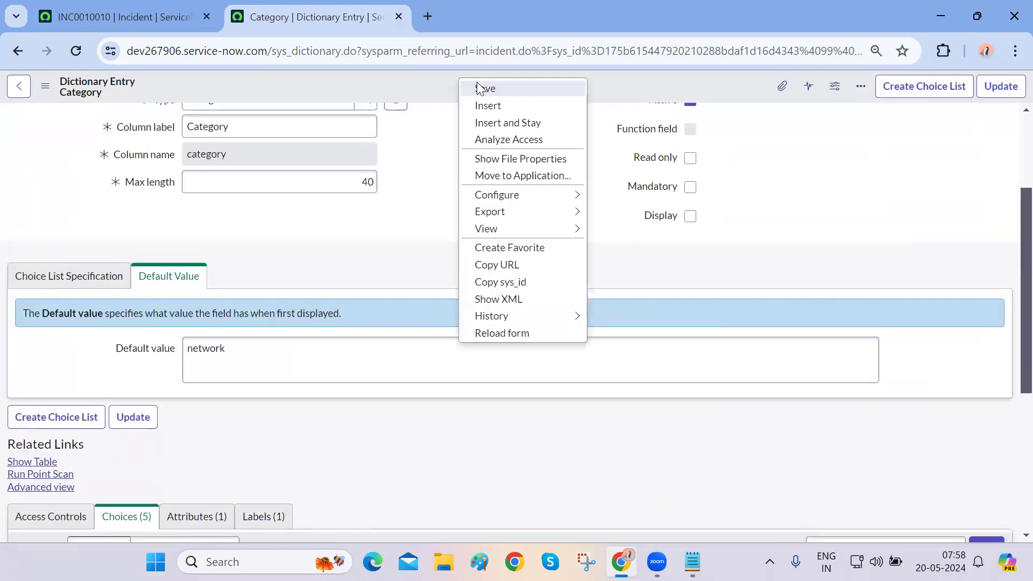
left_click(477, 86)
- Reload the incident form and check its current Category and the available Category options
left_click(124, 17)
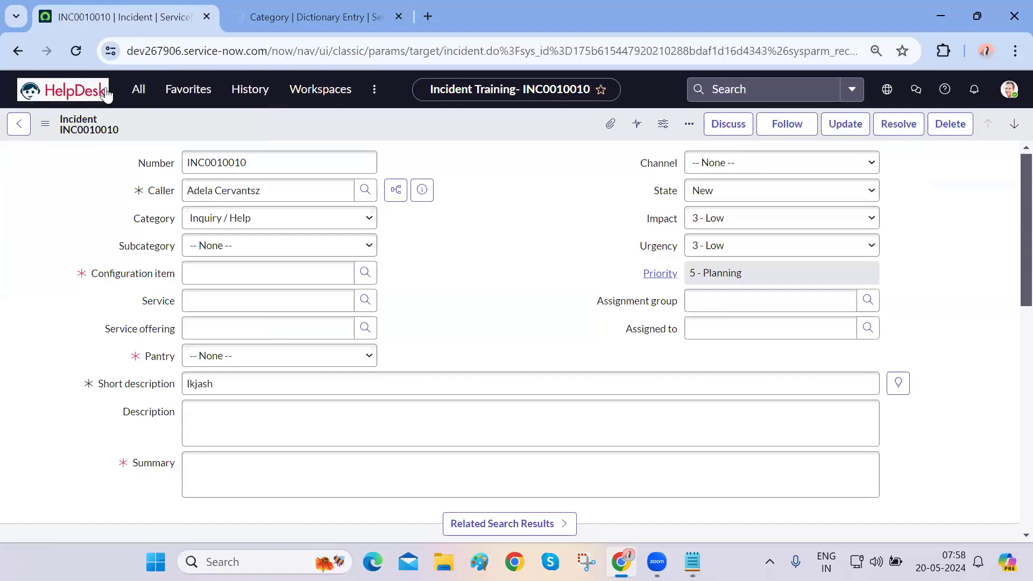
left_click(77, 55)
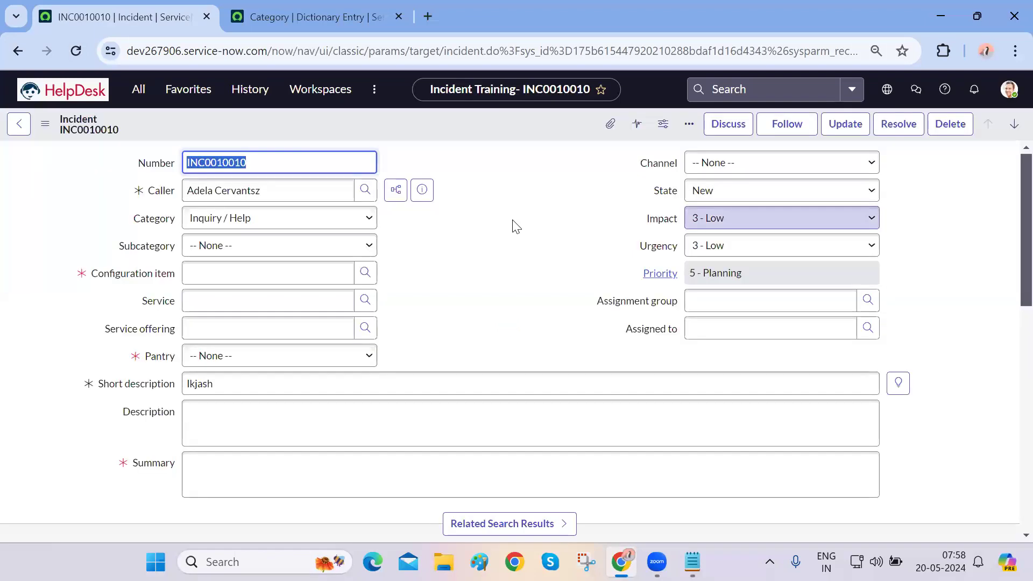
left_click(339, 220)
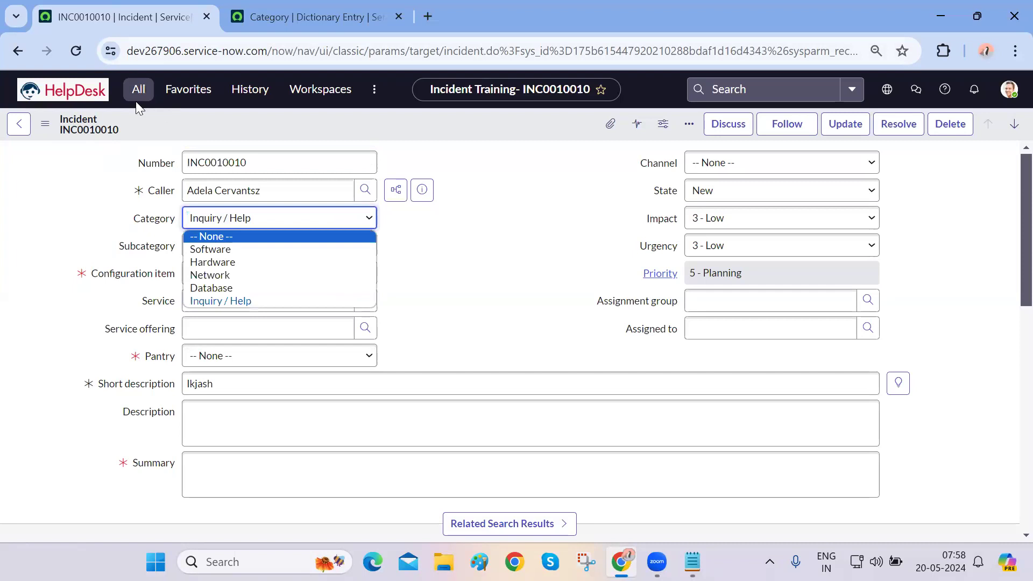
left_click(372, 49)
key("Return")
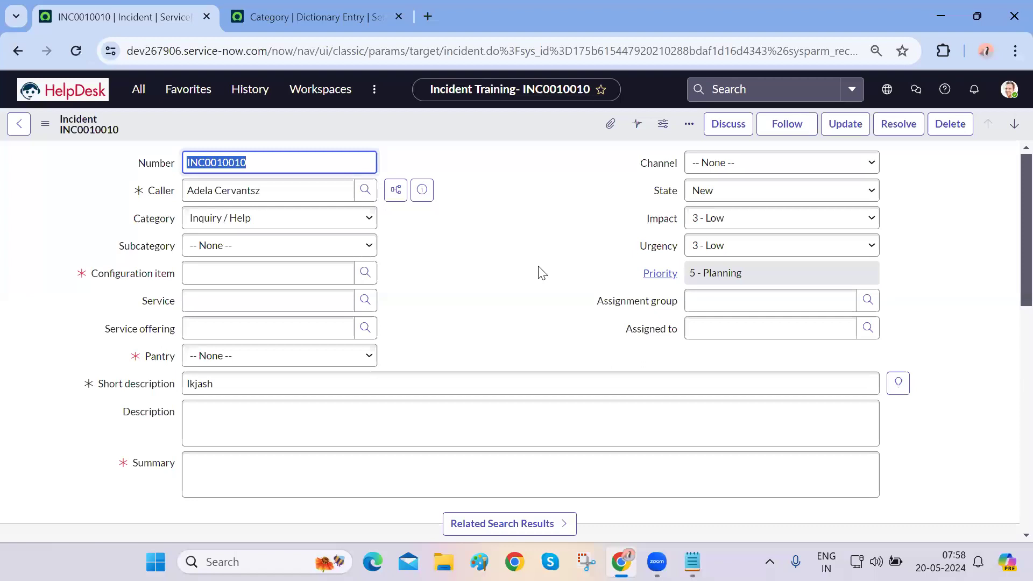
- Save the Category field's dictionary entry again and review its default value and list of choices
left_click(348, 21)
scroll(387, 407, "down", 2)
scroll(262, 421, "down", 6)
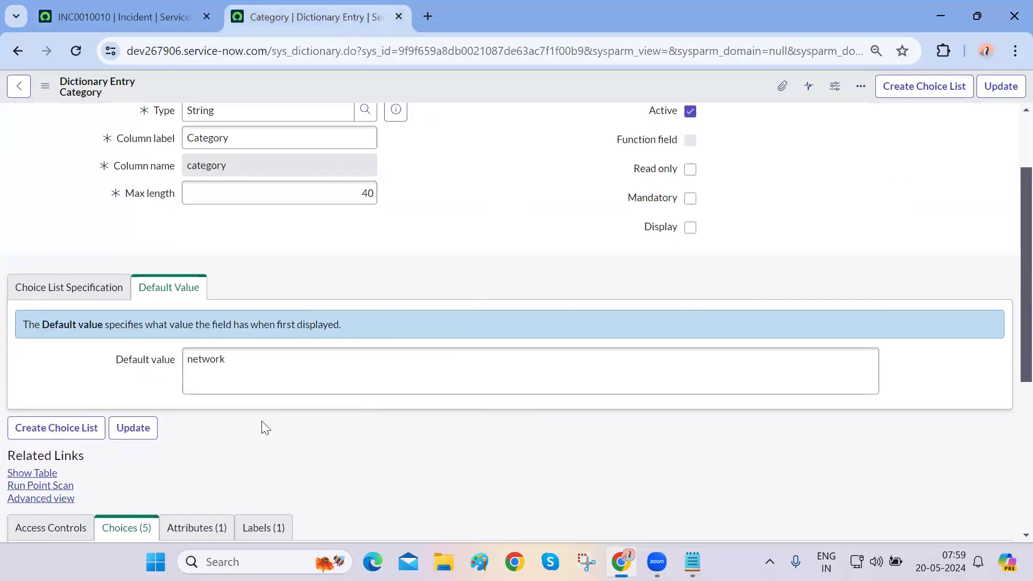
scroll(262, 420, "up", 8)
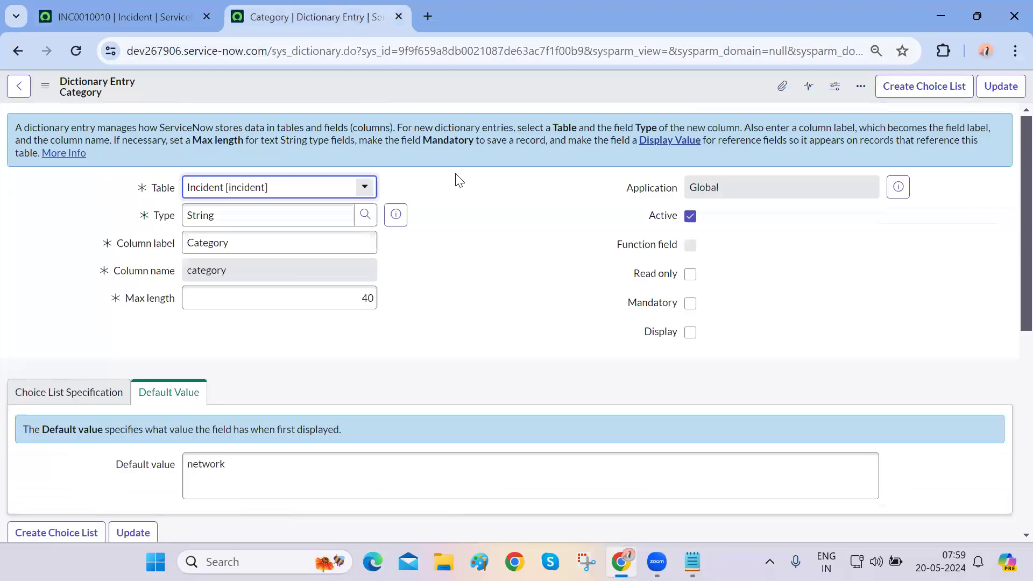
right_click(469, 87)
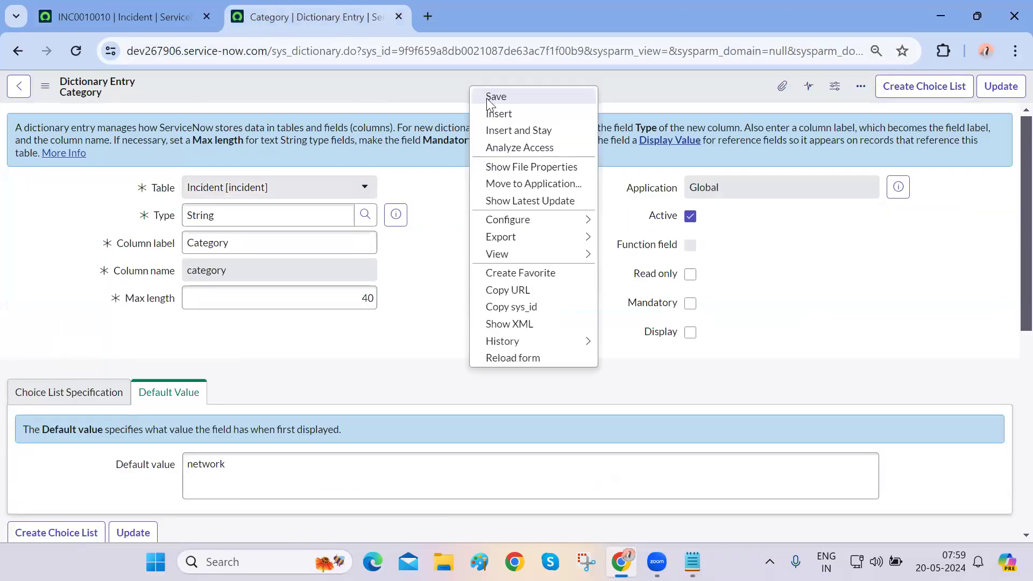
left_click(490, 98)
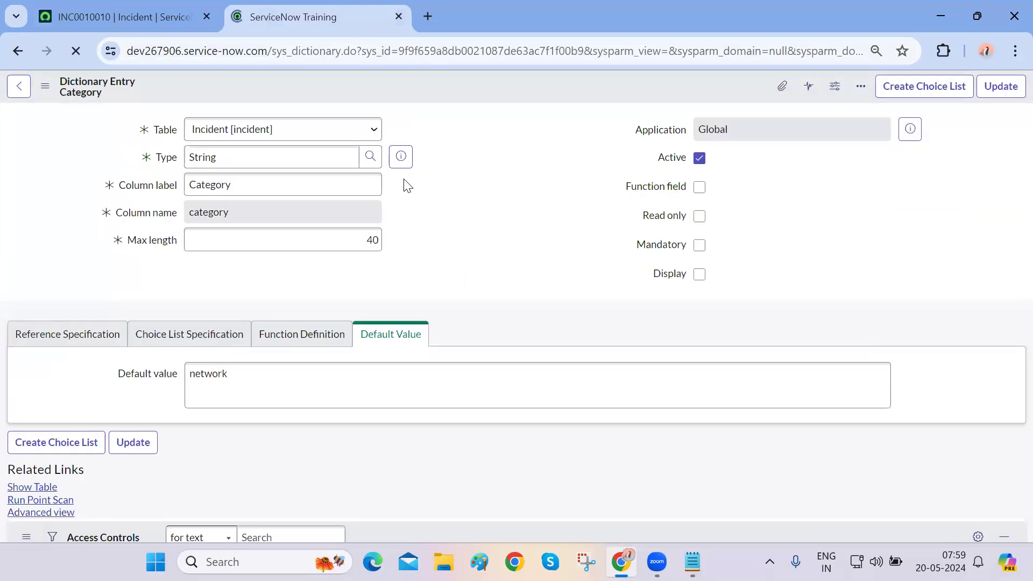
scroll(407, 185, "down", 4)
scroll(407, 186, "down", 2)
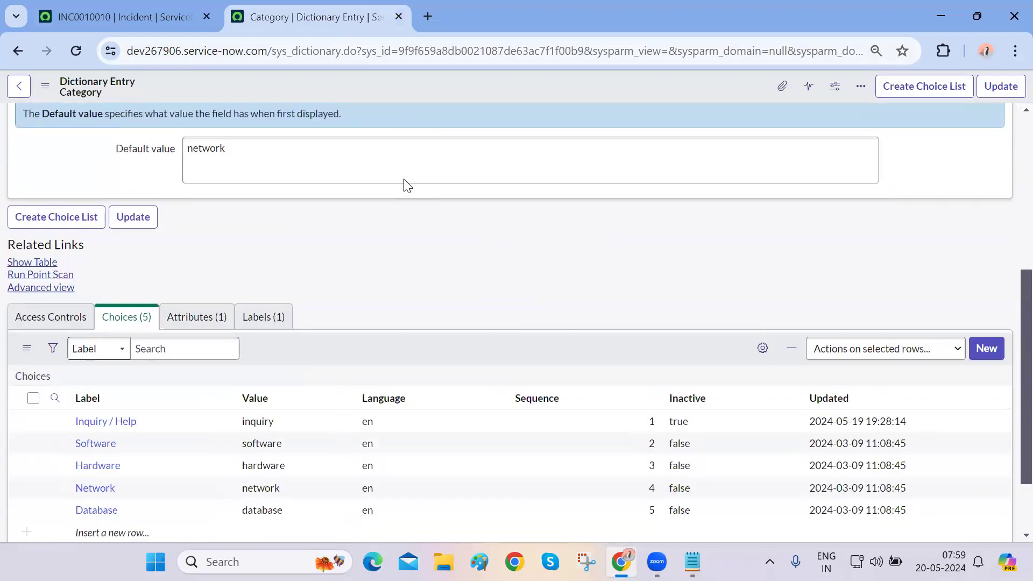
scroll(318, 269, "down", 2)
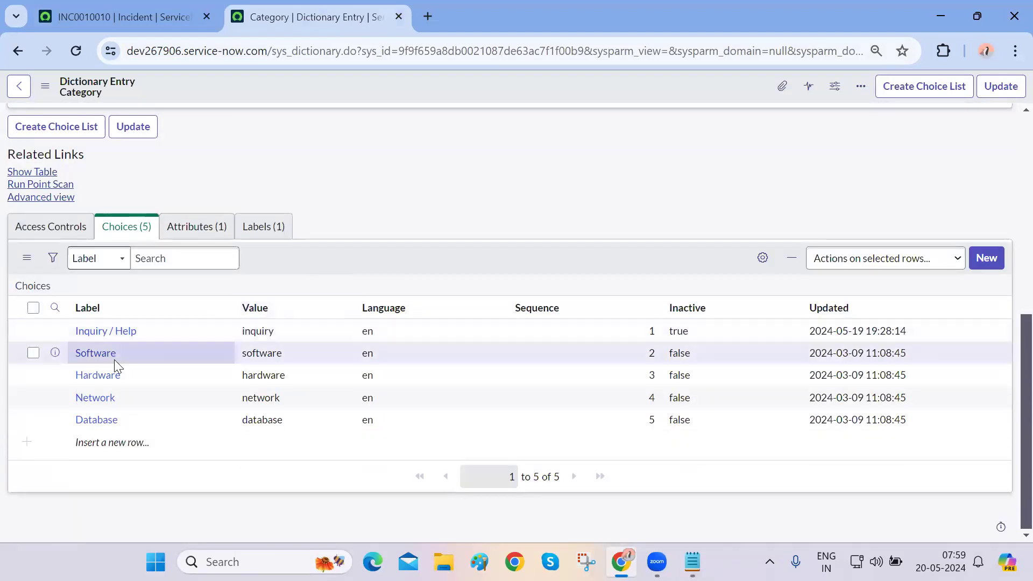
- Start a new incident from the list of all incidents and check its preset Category and available options
left_click(134, 15)
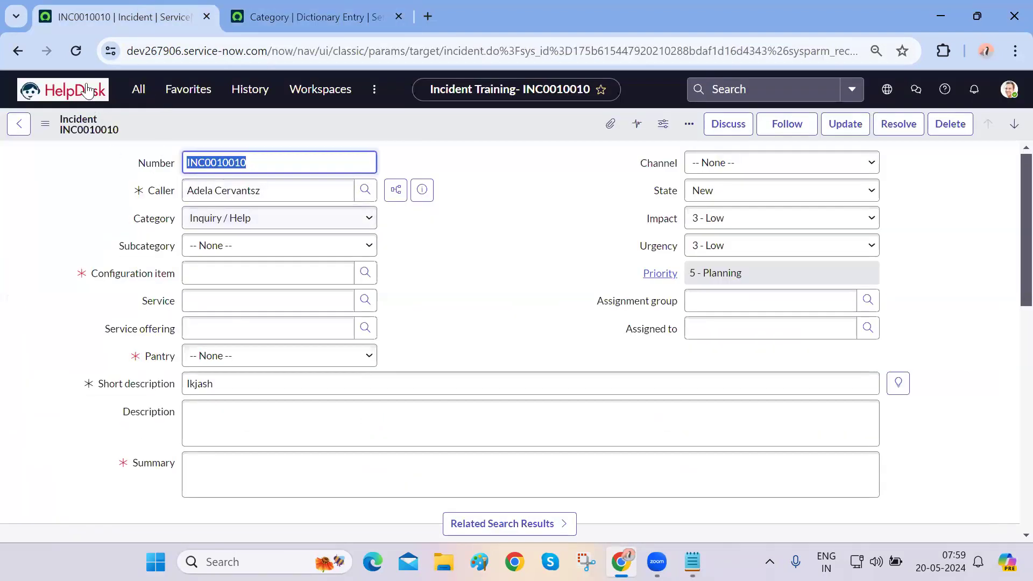
left_click(143, 110)
left_click(138, 91)
type("inciden")
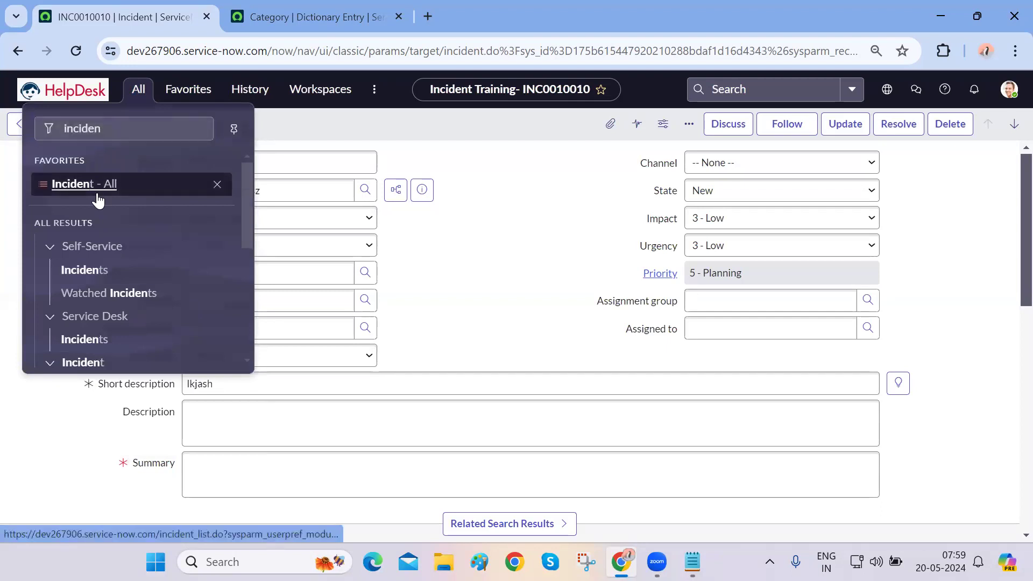
left_click(98, 200)
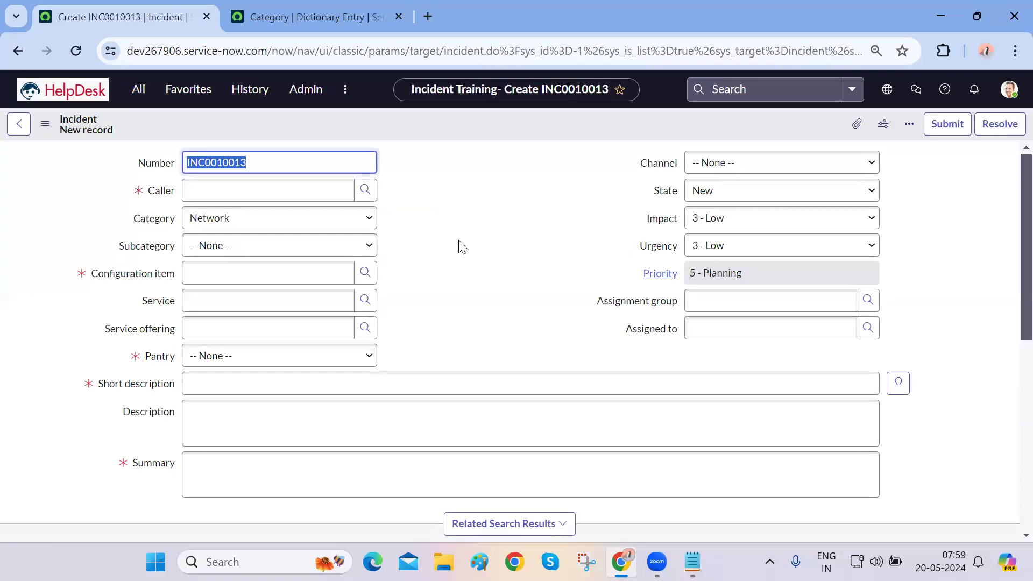
left_click(363, 229)
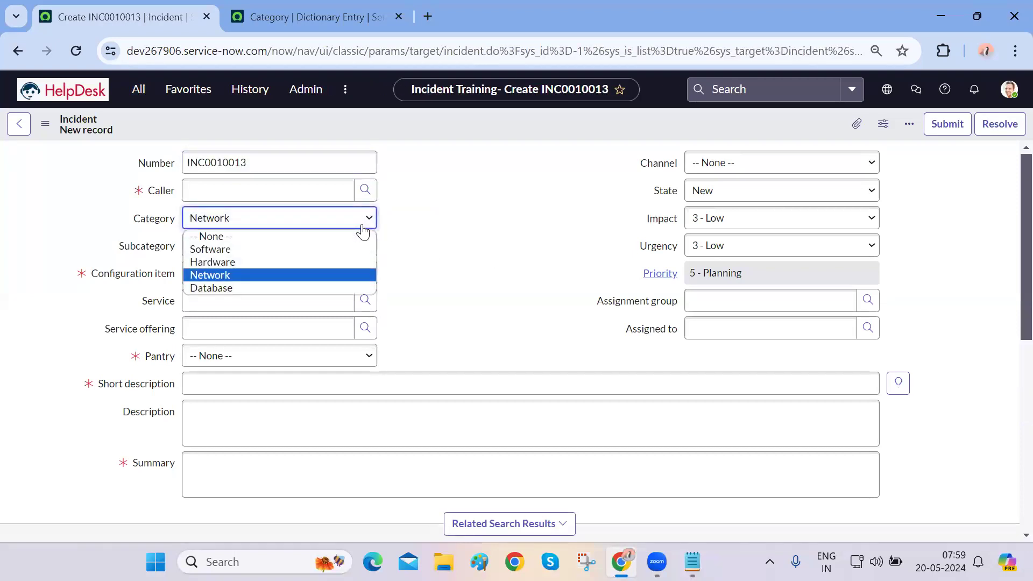
left_click(450, 251)
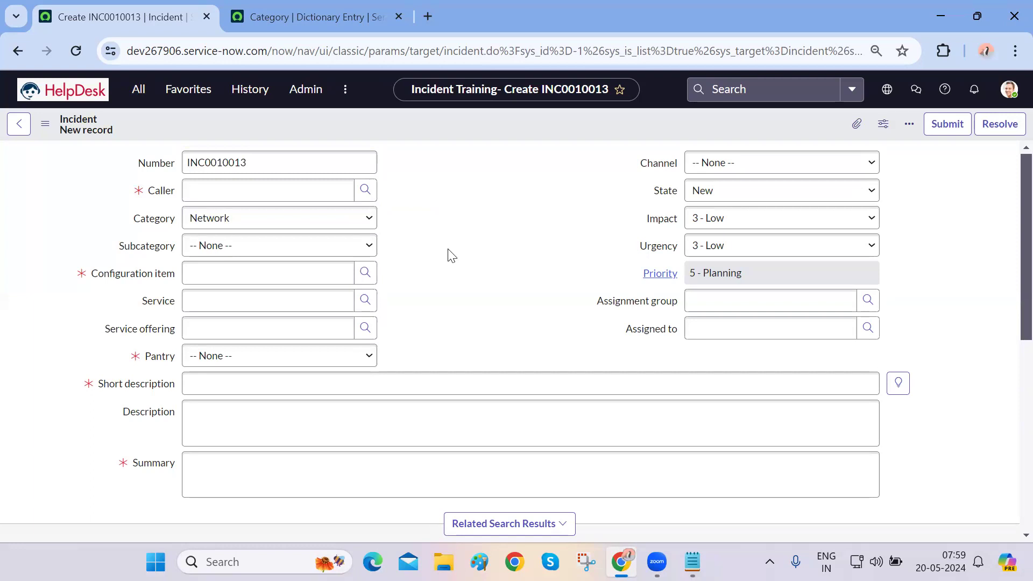
left_click(359, 228)
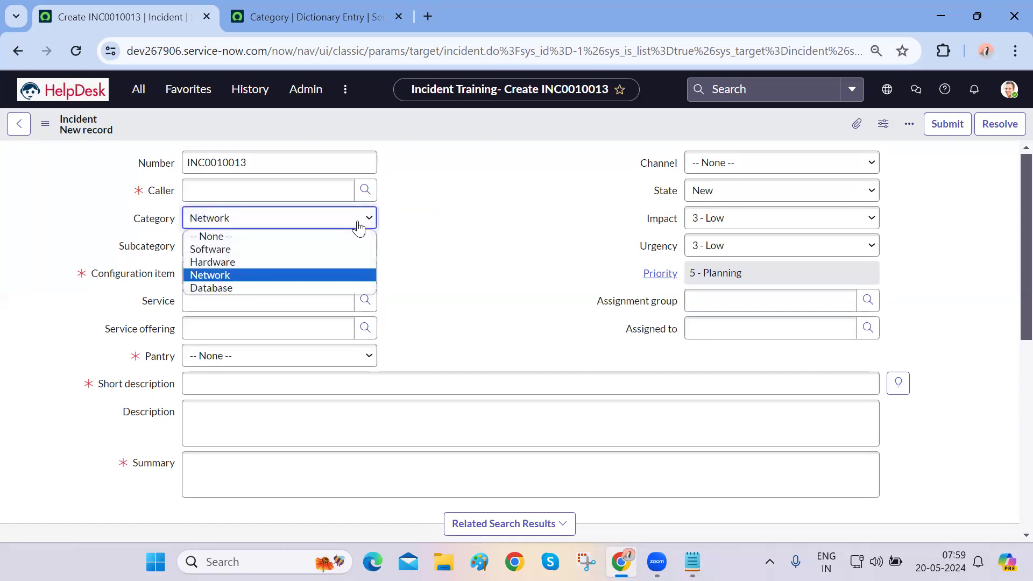
left_click(446, 262)
- Add a choice labelled Office Infra to the choices in the Category field's dictionary entry
left_click(313, 16)
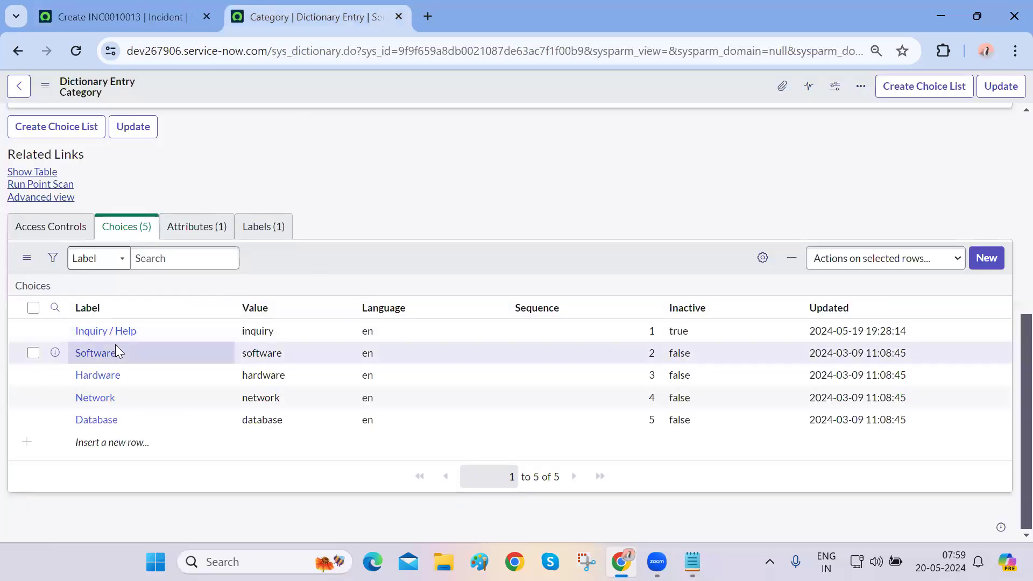
scroll(127, 163, "up", 10)
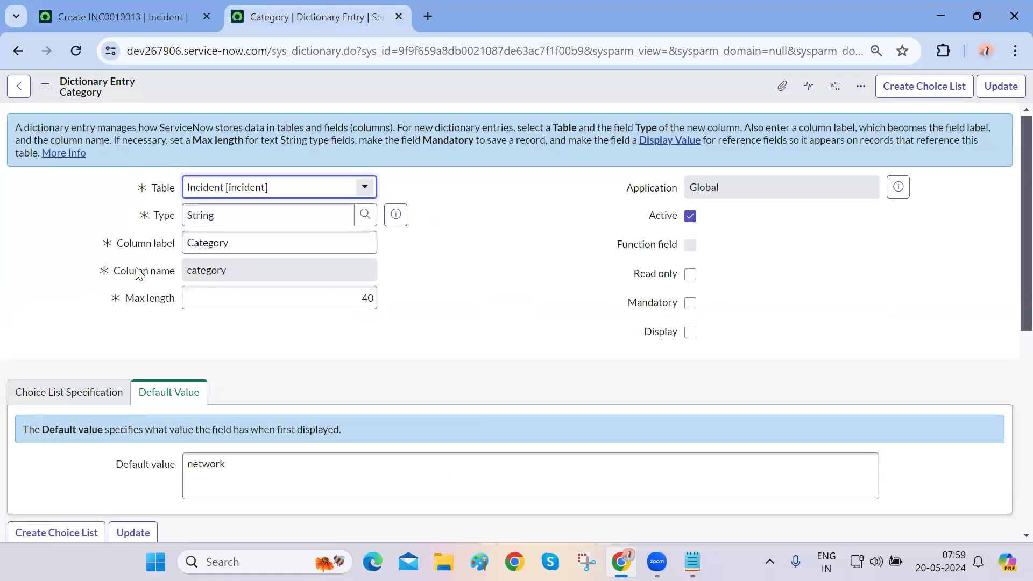
scroll(129, 231, "down", 7)
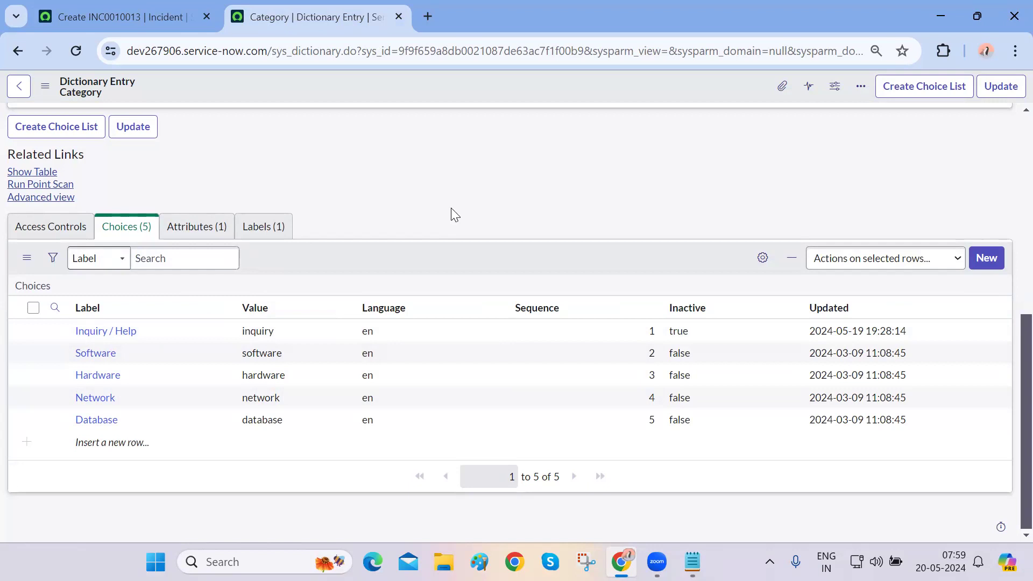
left_click(99, 442)
type("Office Infr")
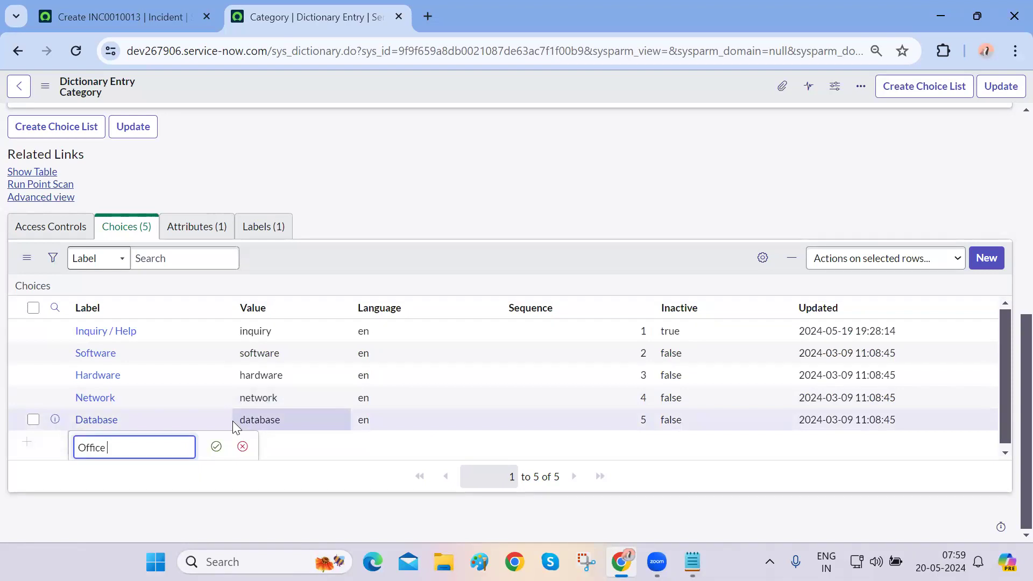
type("a")
key("Return")
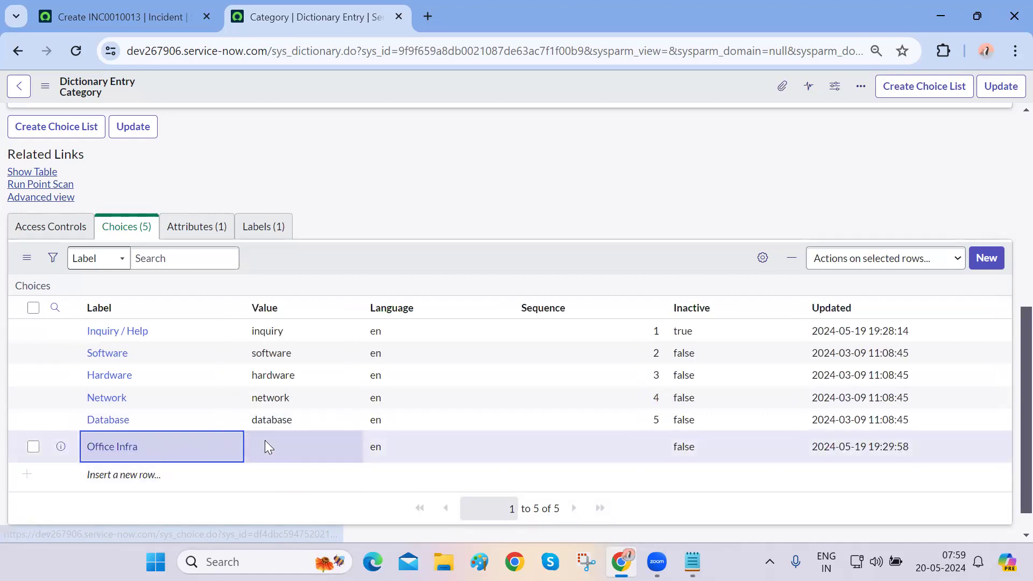
- Give the Office Infra choice the value office_infra and sequence 6, and save the dictionary entry
left_click(266, 443)
left_click(264, 440)
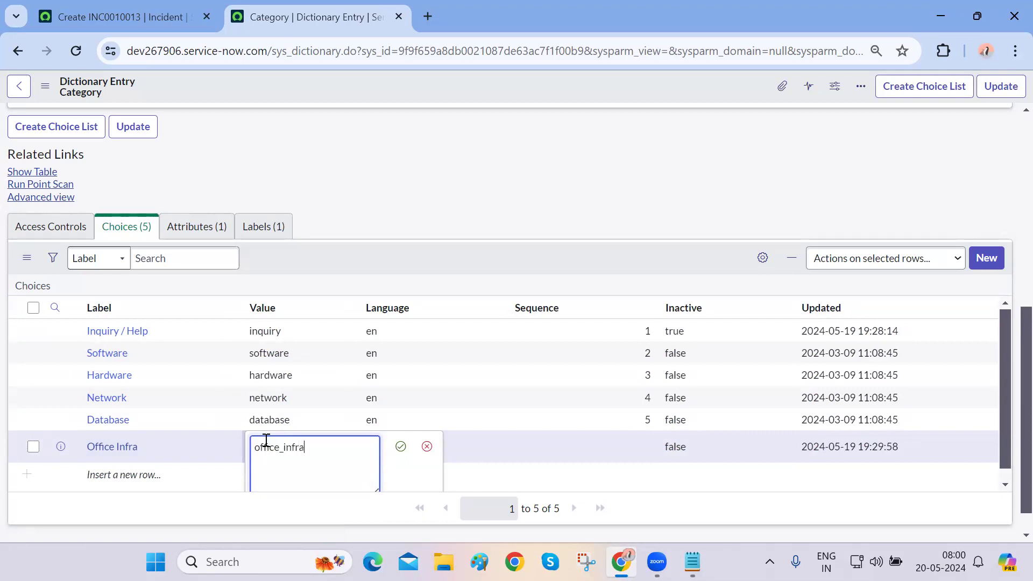
key("Return")
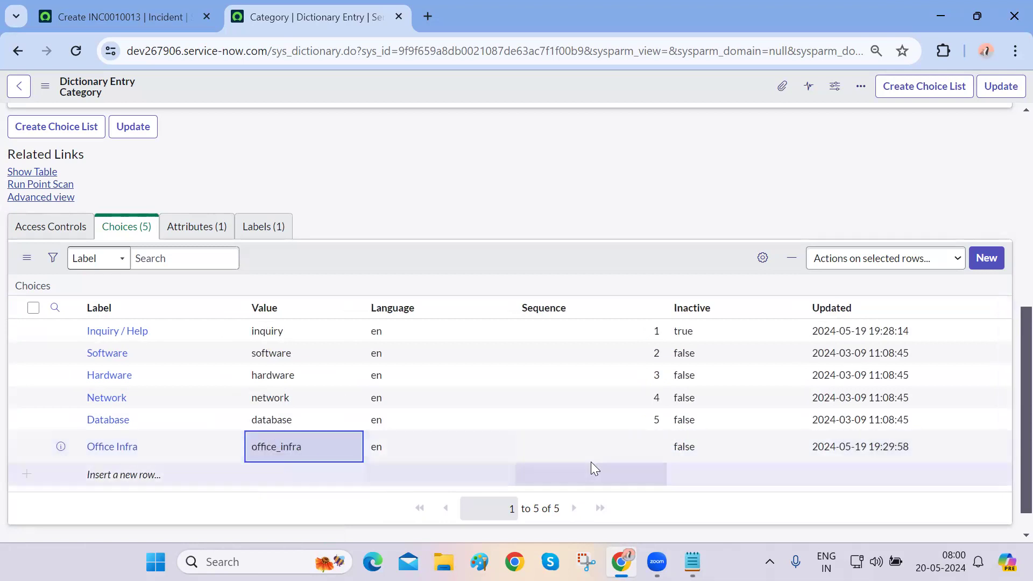
left_click(638, 441)
left_click(637, 439)
type("6")
key("Return")
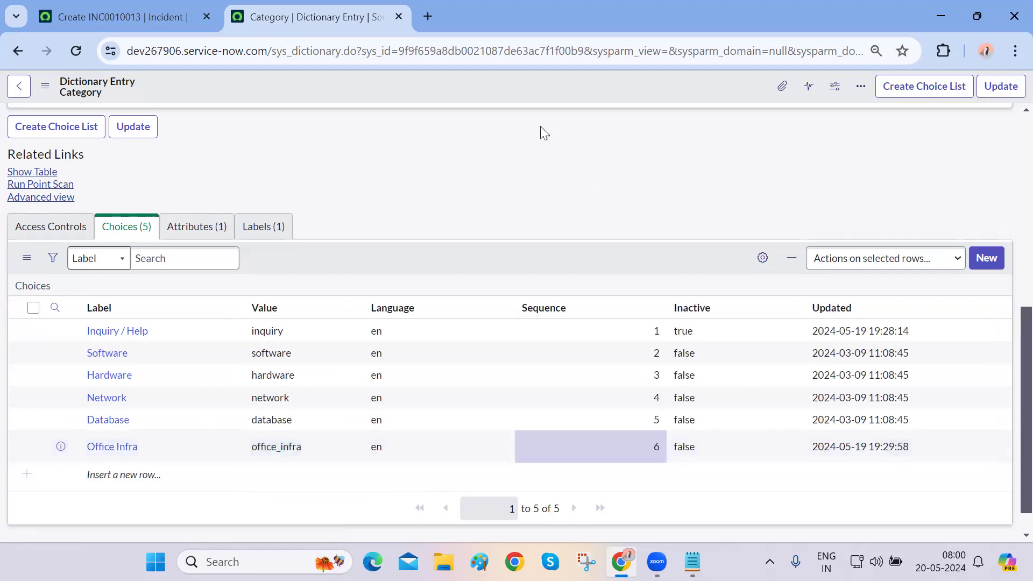
right_click(500, 85)
left_click(513, 96)
- Reload the new incident form and select Office Infra as its Category
left_click(141, 16)
left_click(72, 54)
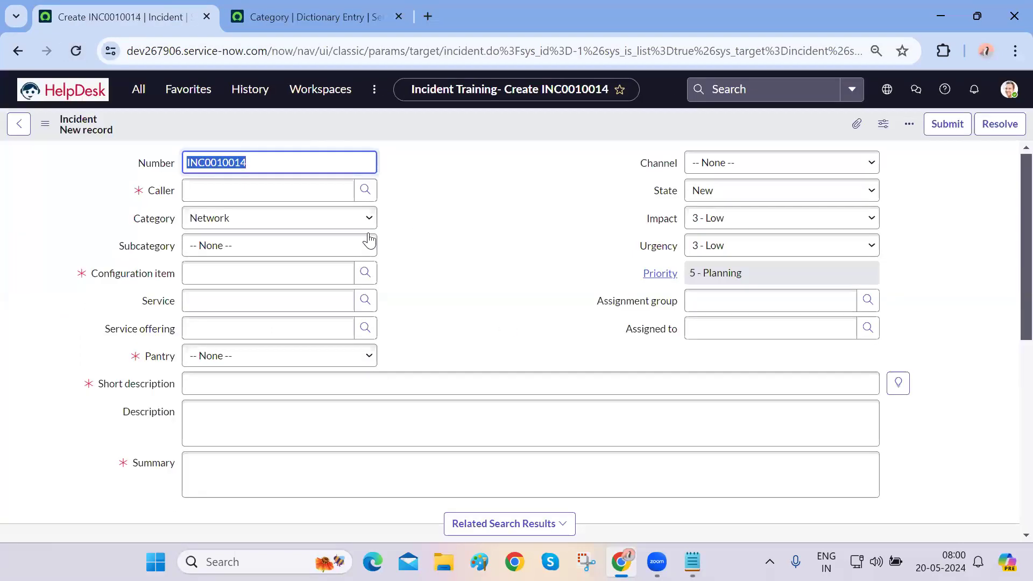
left_click(343, 218)
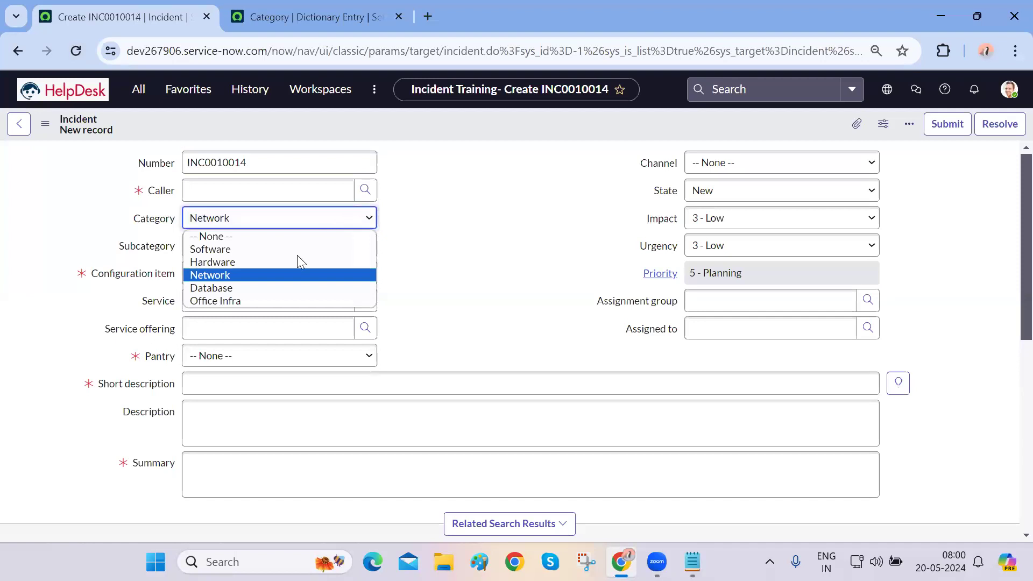
left_click(242, 301)
left_click(357, 216)
left_click(454, 265)
left_click(364, 219)
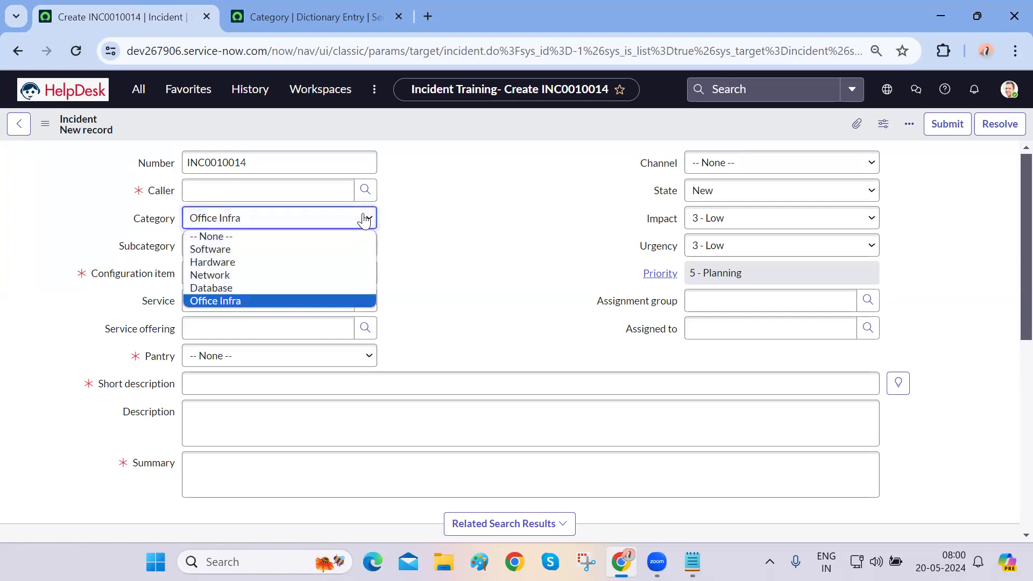
left_click(163, 224)
right_click(163, 225)
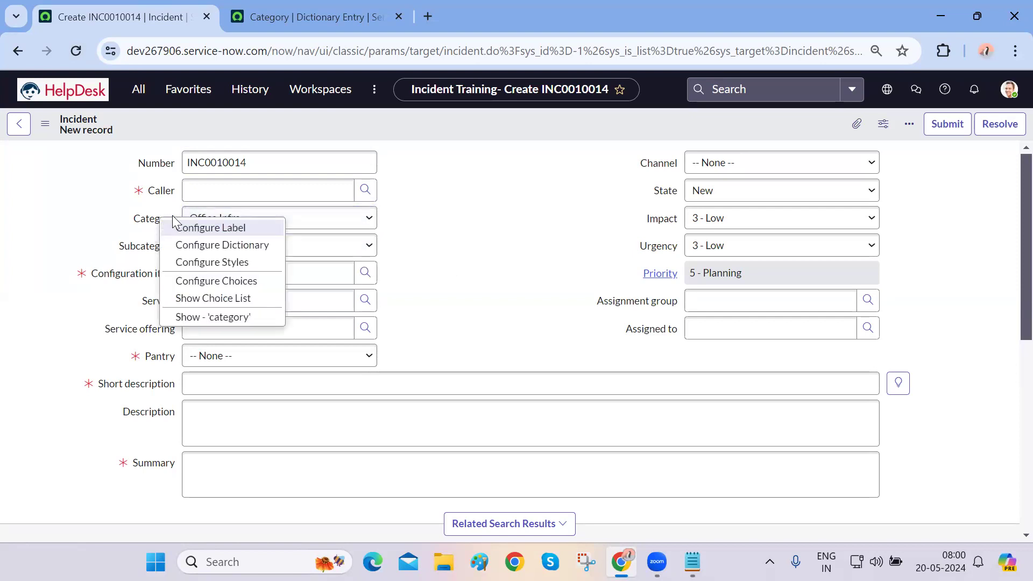
left_click(353, 228)
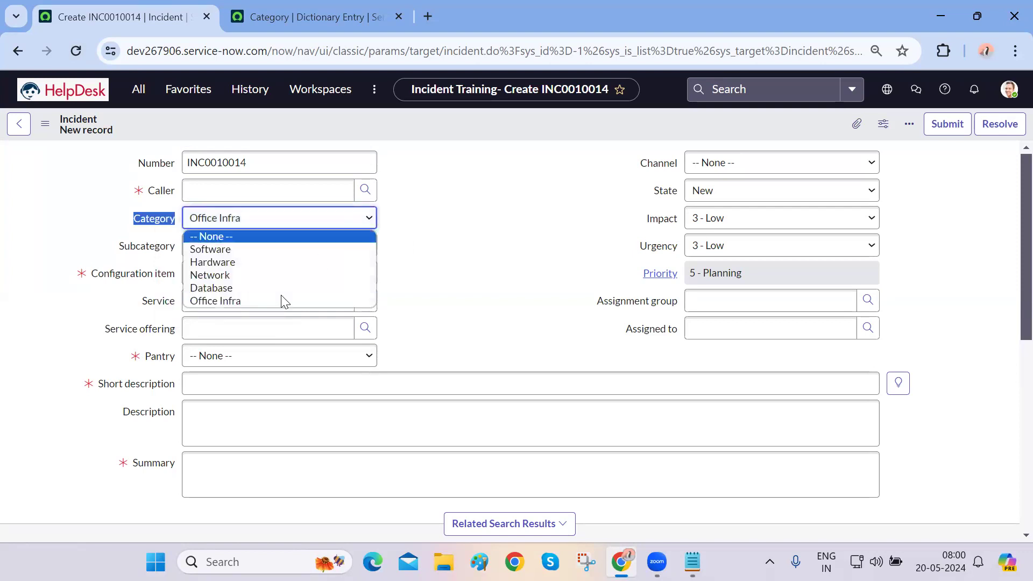
left_click(264, 304)
left_click(500, 305)
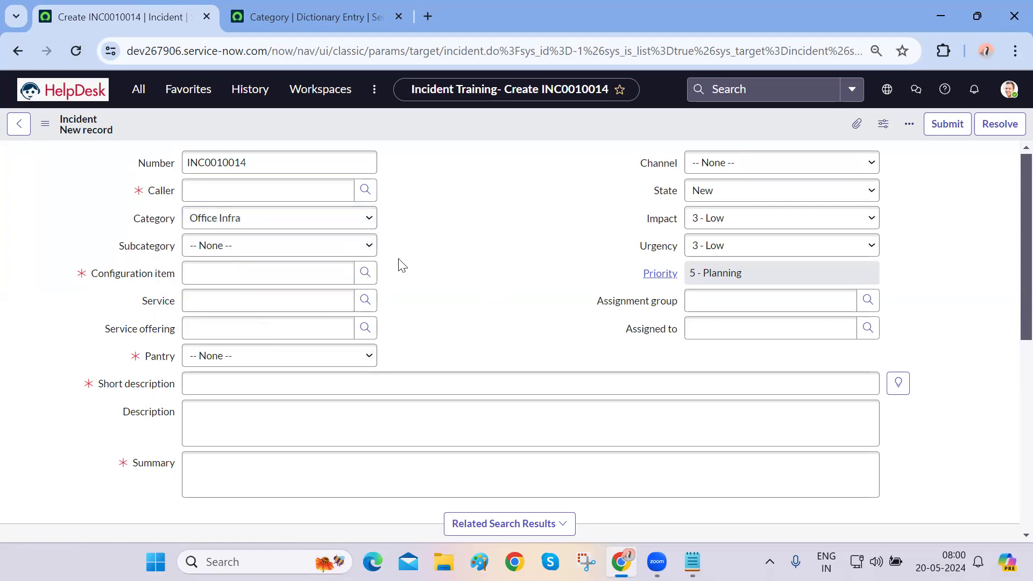
- Check which Subcategory options the new incident form offers for the Office Infra category
left_click(364, 254)
left_click(472, 270)
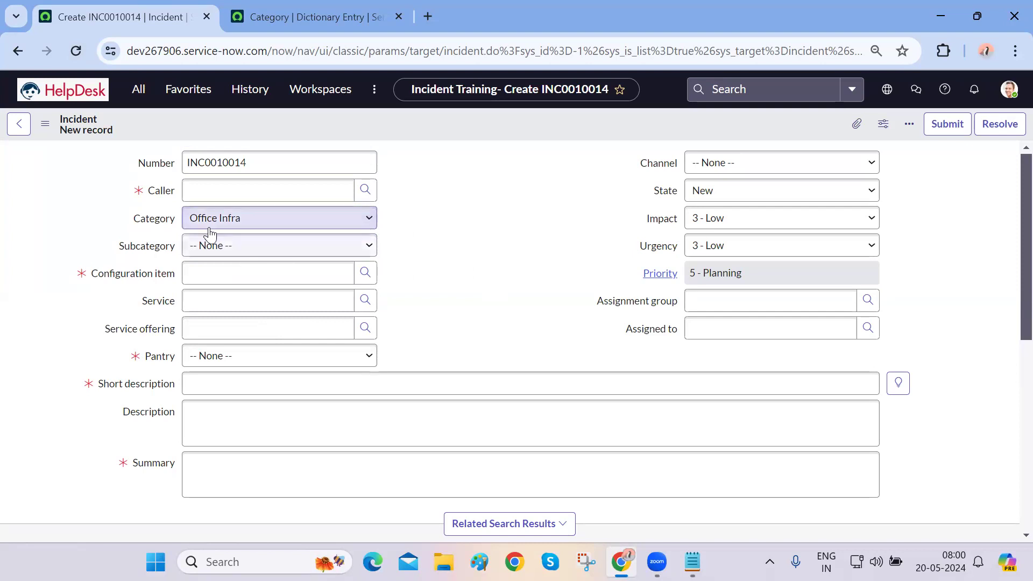
left_click(290, 193)
left_click(239, 246)
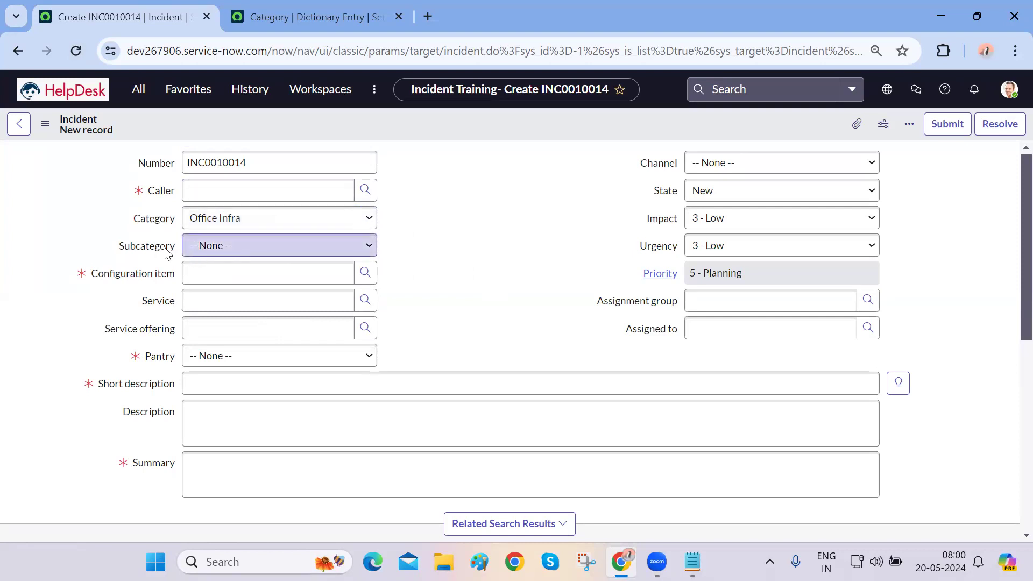
left_click(208, 250)
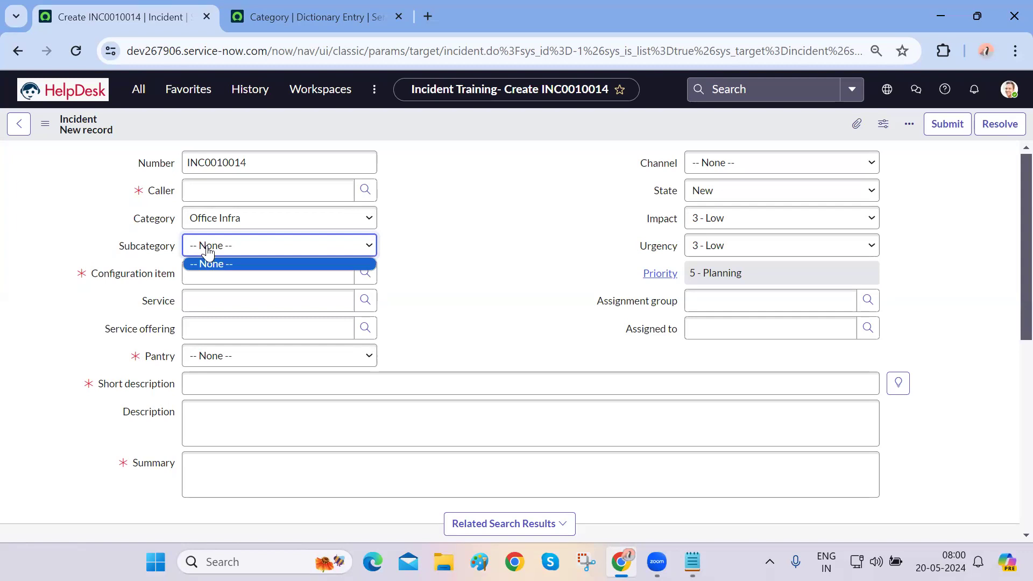
left_click(420, 253)
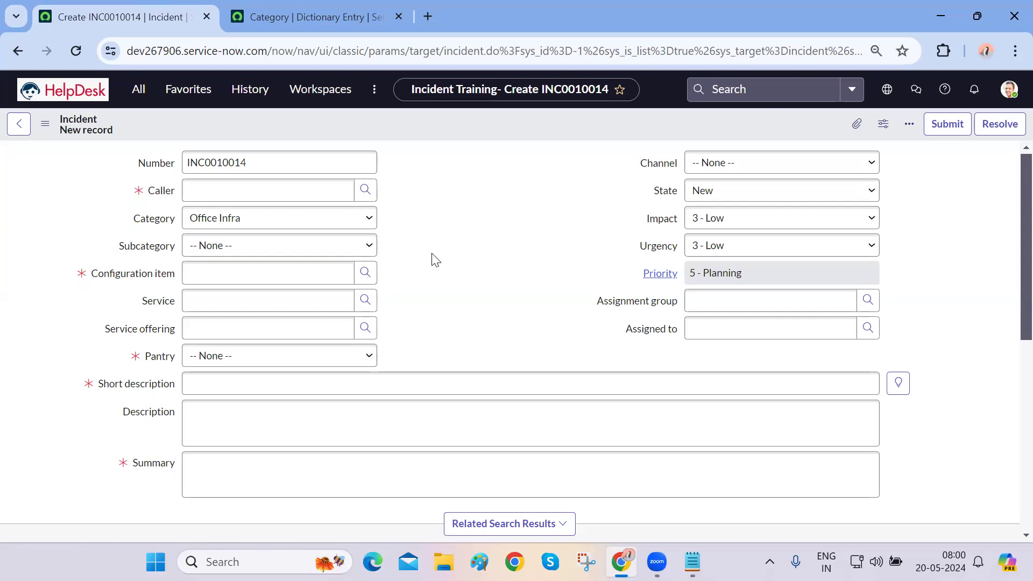
- Open the dictionary entry of the incident Subcategory field and review its dependent field and existing choices
right_click(150, 251)
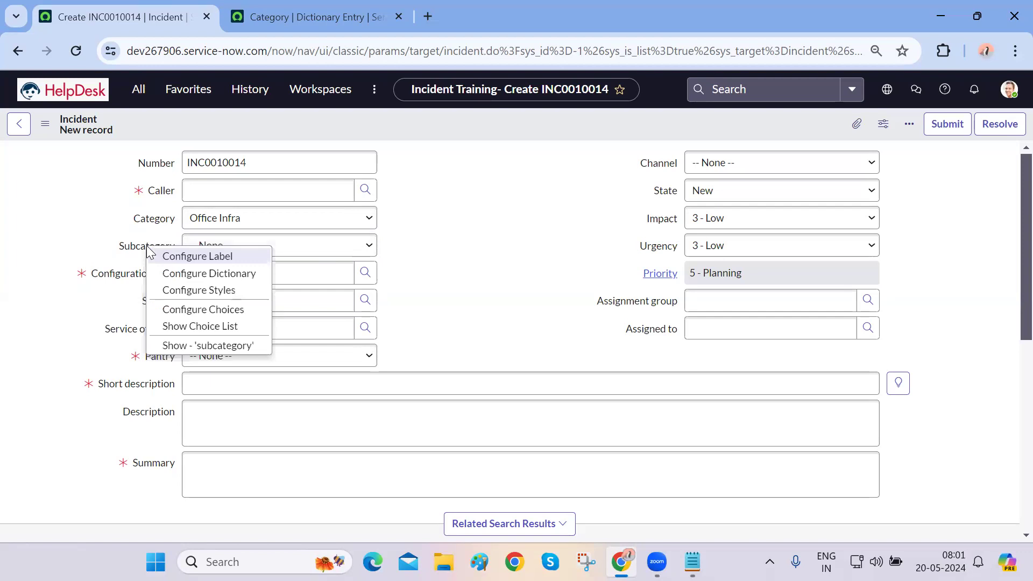
left_click(200, 275)
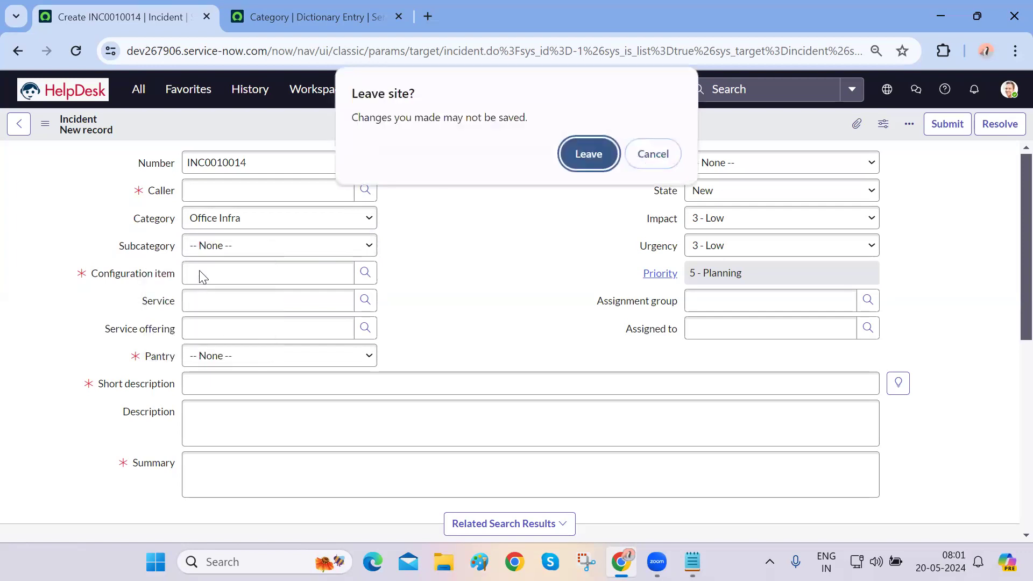
left_click(589, 155)
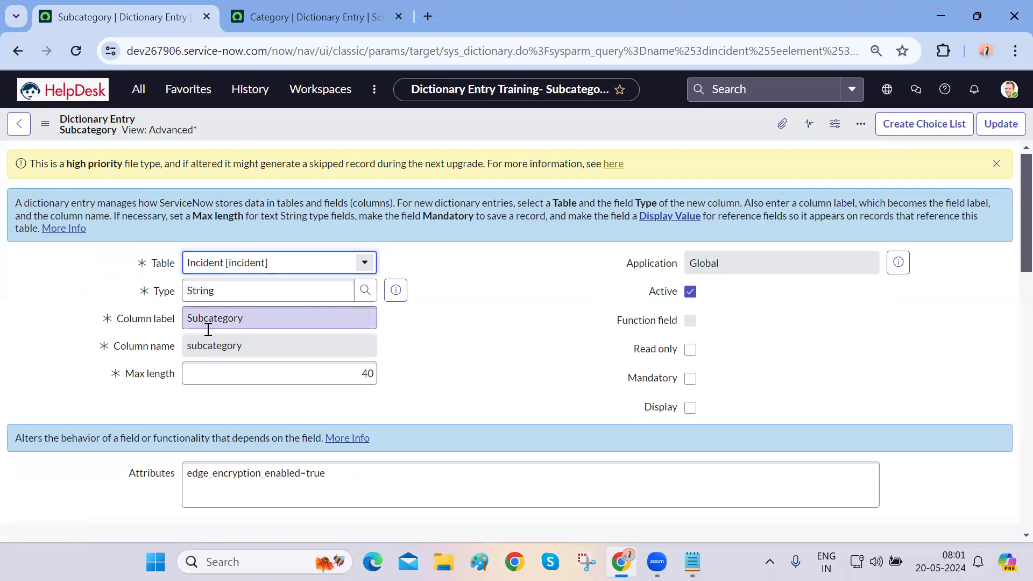
scroll(163, 376, "down", 6)
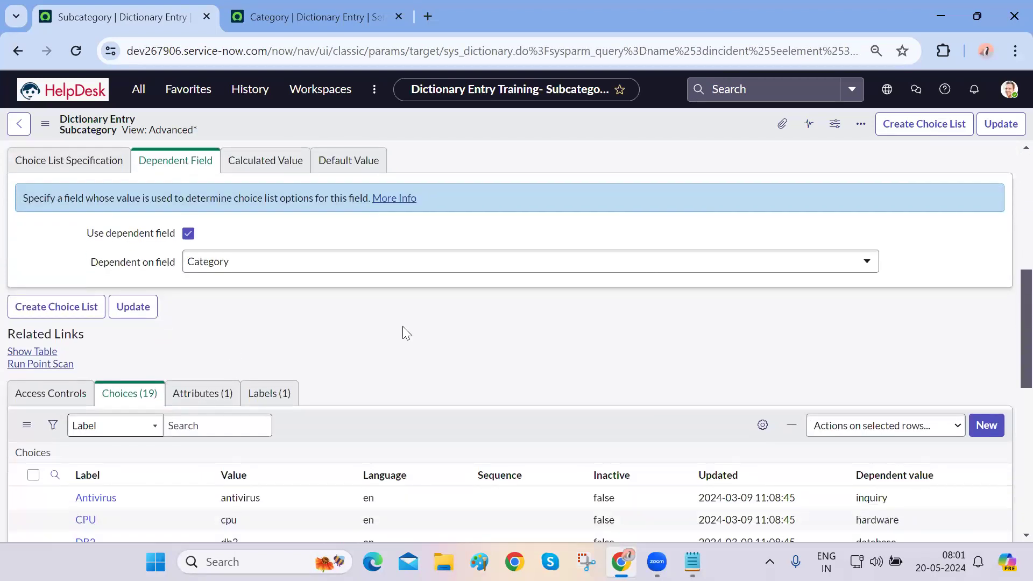
scroll(404, 328, "down", 3)
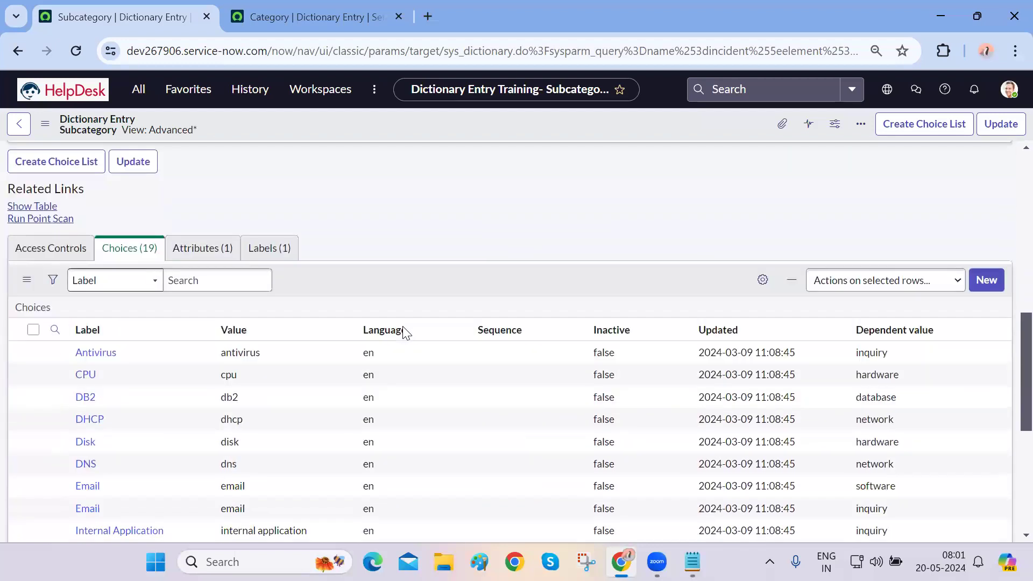
scroll(404, 330, "down", 4)
scroll(404, 329, "up", 5)
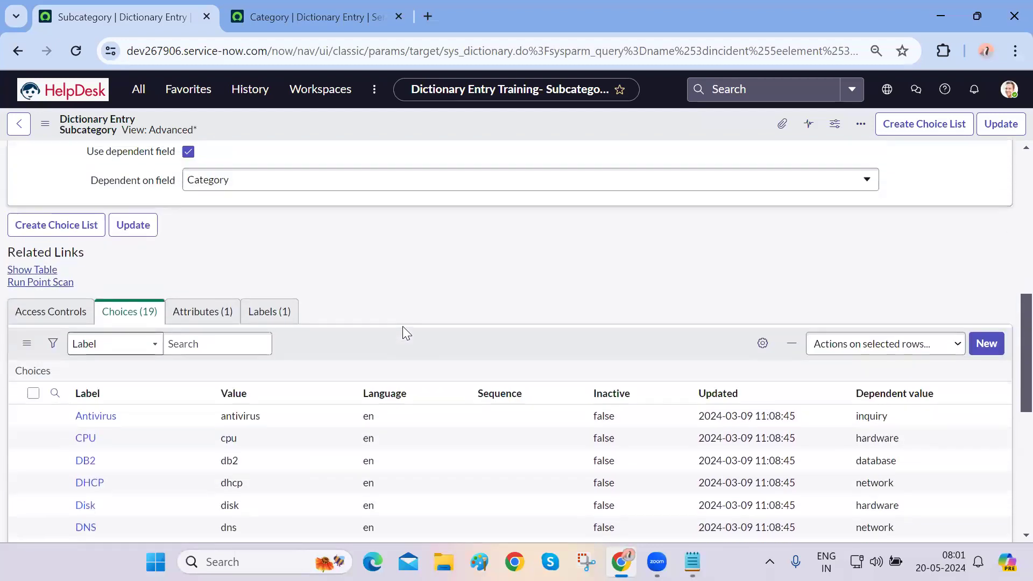
scroll(355, 337, "up", 1)
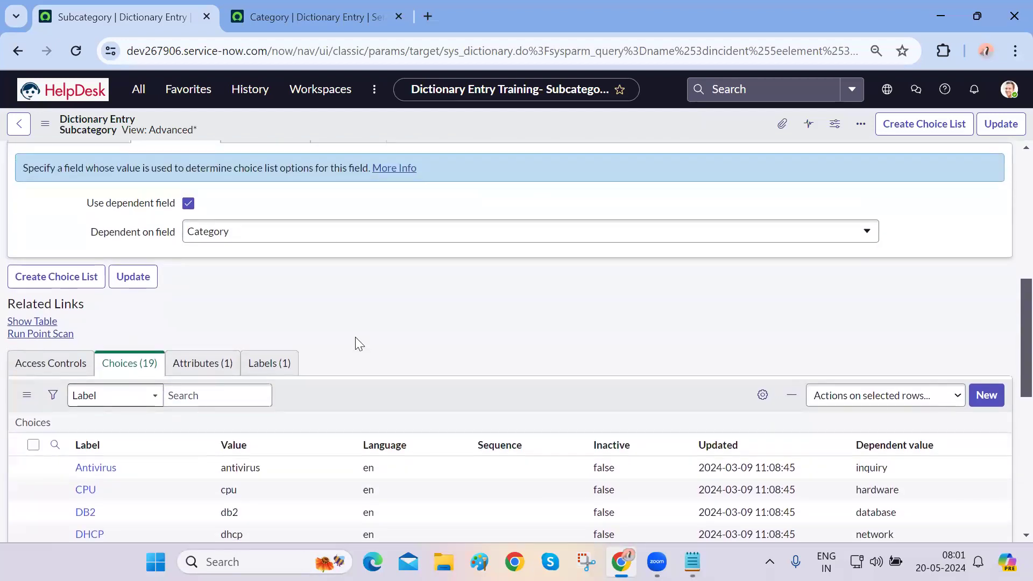
scroll(355, 337, "up", 5)
scroll(355, 336, "down", 20)
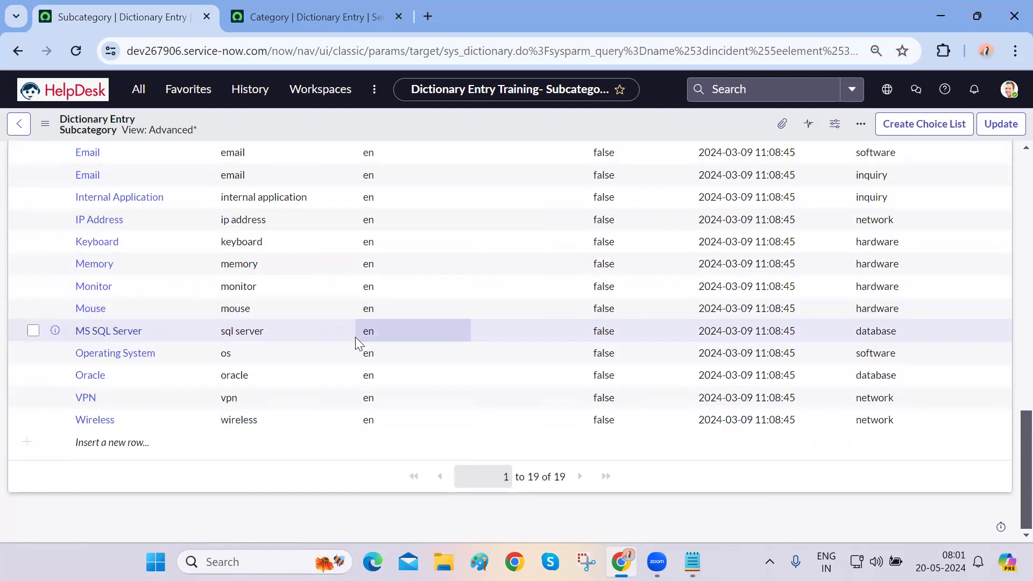
- Add a choice labelled Meeting Room with the value meeting_room to the Subcategory choices
left_click(117, 442)
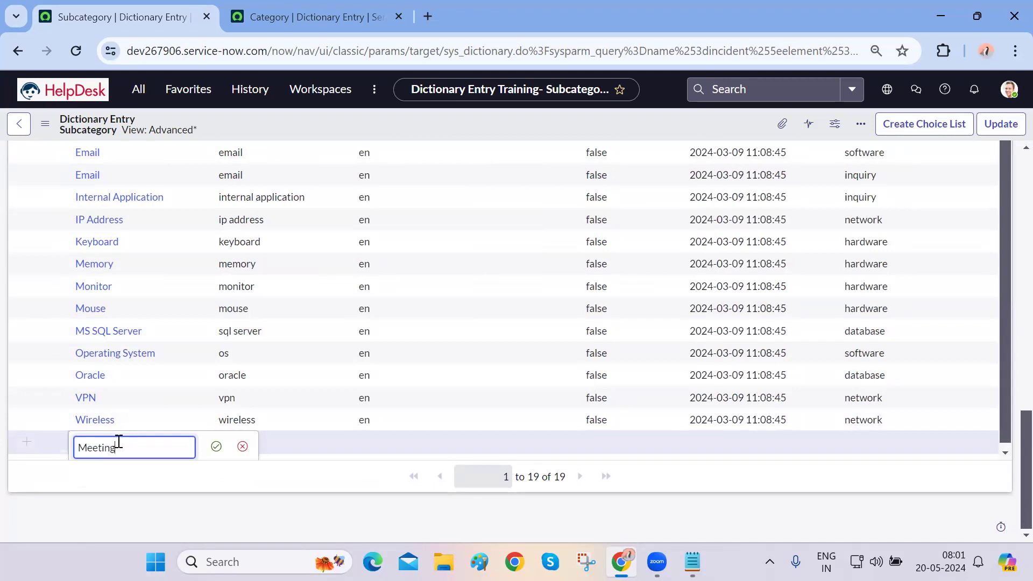
key("Return")
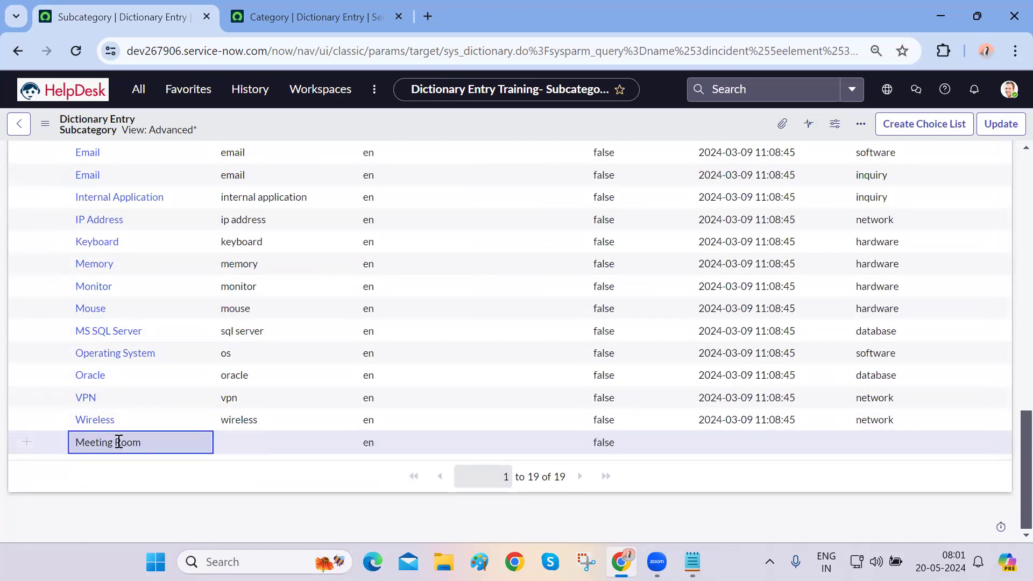
double_click(254, 437)
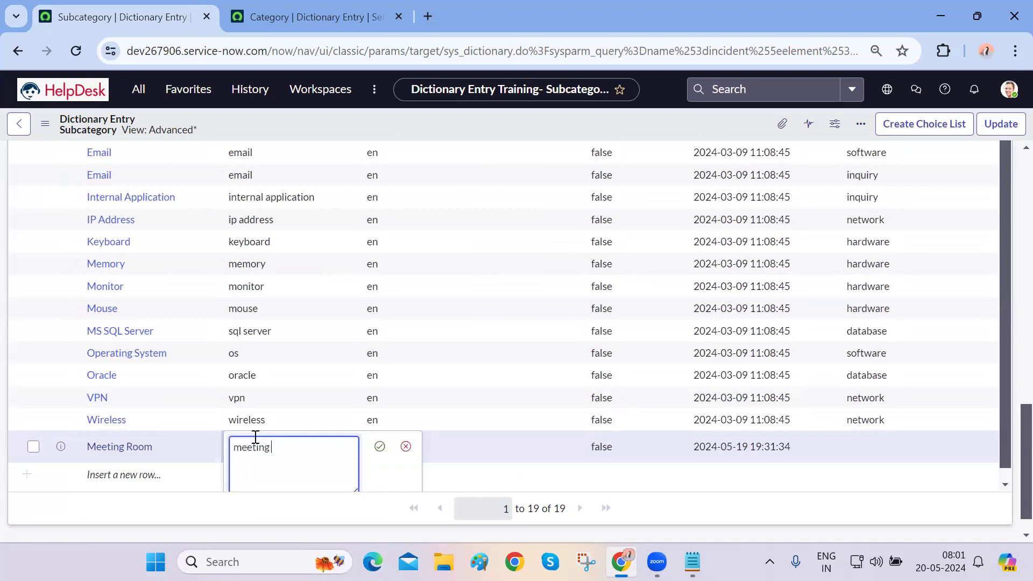
key("Return")
double_click(289, 447)
left_click(291, 447)
key("Return")
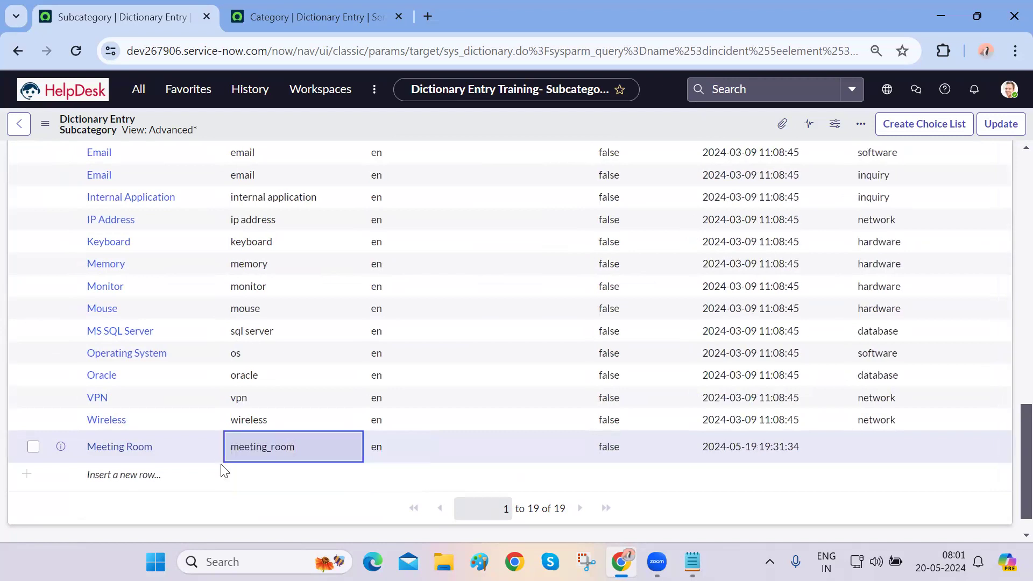
- Start a new choice record for the Subcategory field and label it Security Gate
scroll(140, 479, "up", 6)
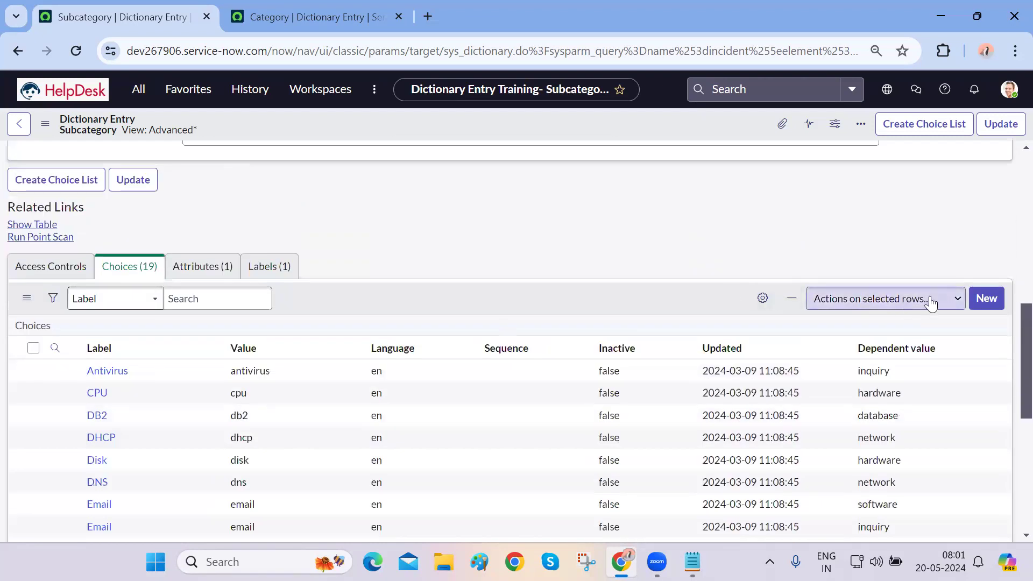
left_click(986, 298)
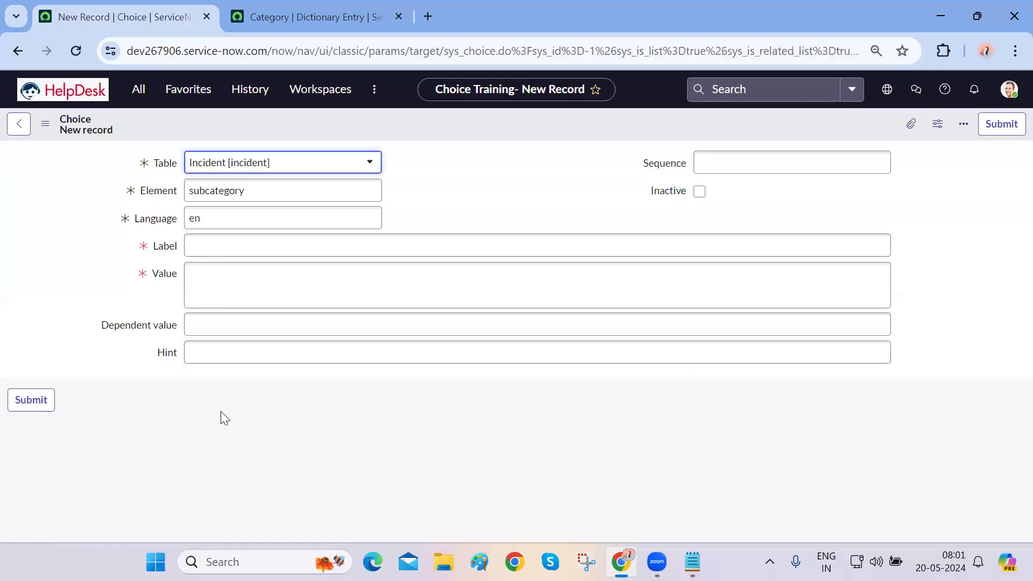
double_click(249, 188)
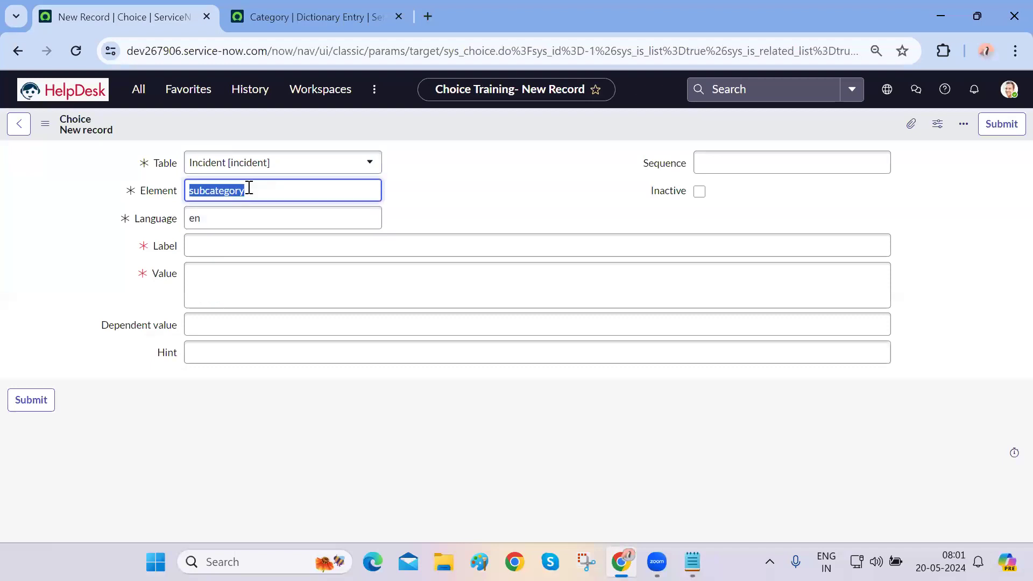
left_click(220, 249)
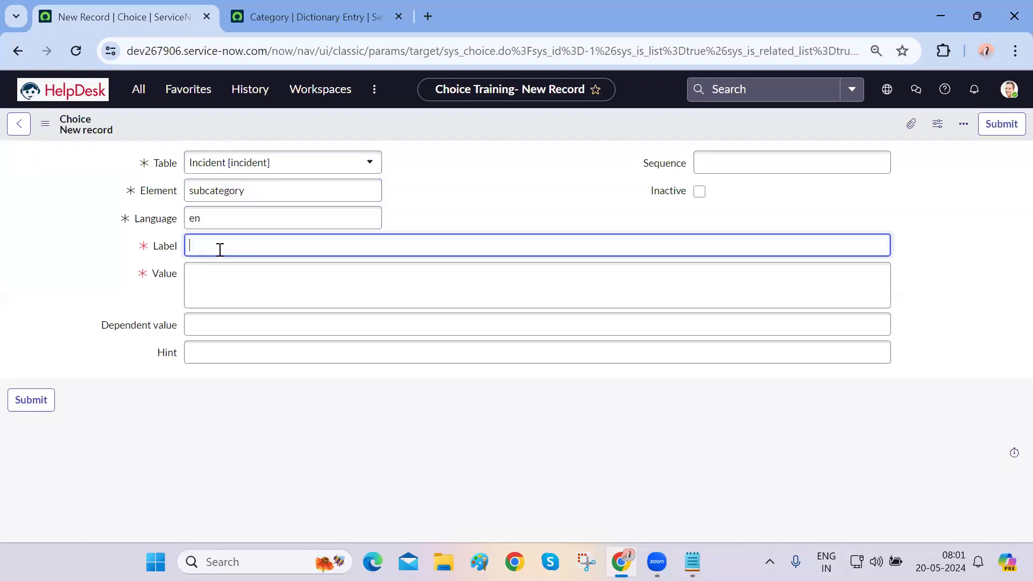
type("Security Gate")
left_click(51, 311)
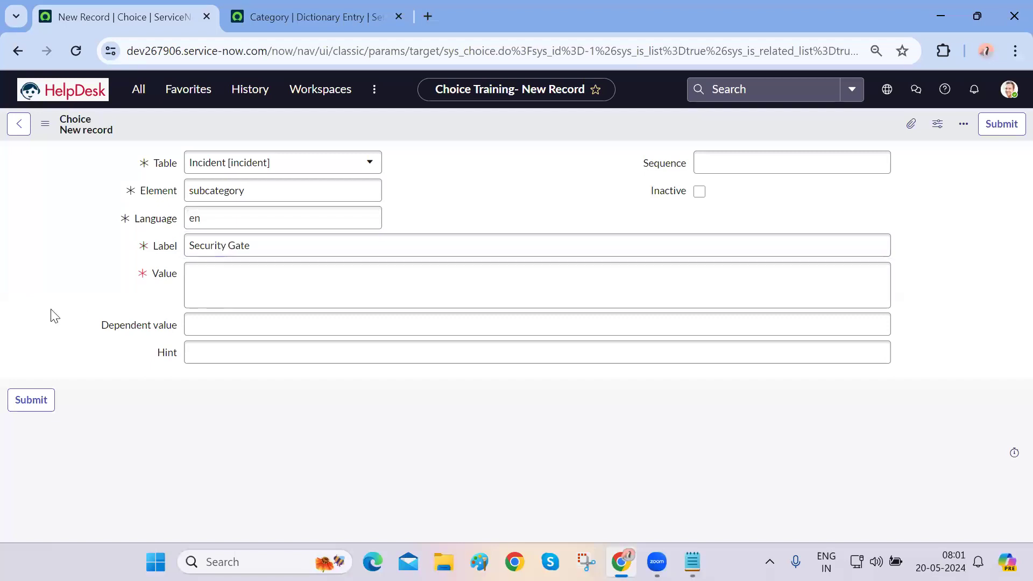
- Give the Security Gate choice the value security_gate and submit the record
left_click(227, 286)
triple_click(239, 249)
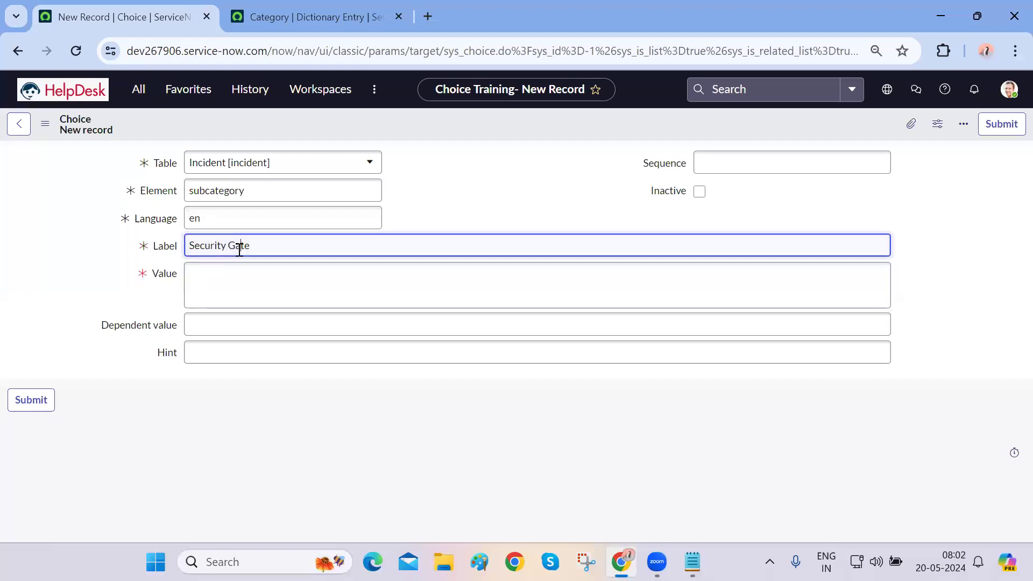
left_click_drag(239, 250, 241, 269)
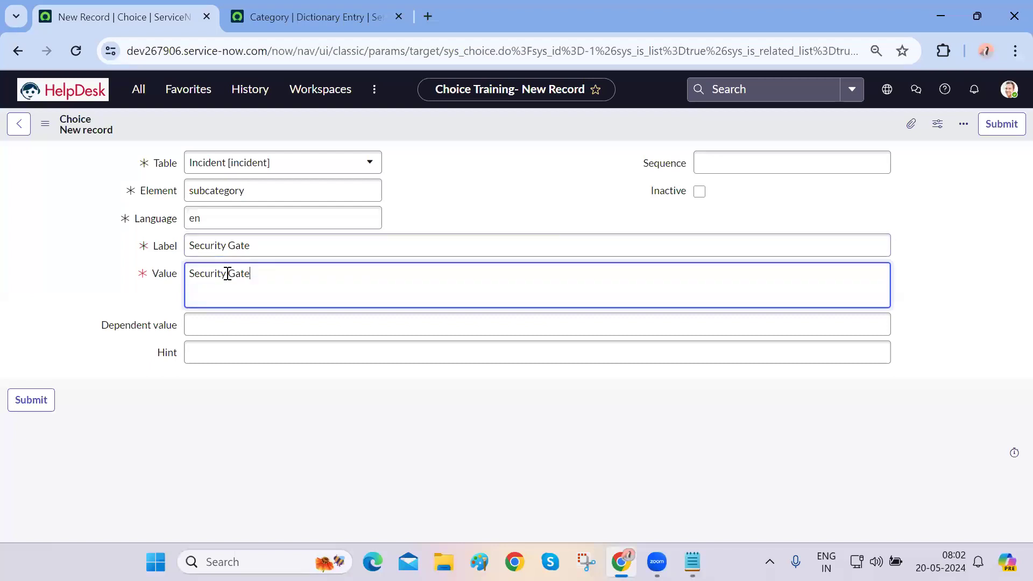
key("BackSpace")
type("_")
key("BackSpace")
type("g")
key("BackSpace")
type("s")
left_click(1001, 124)
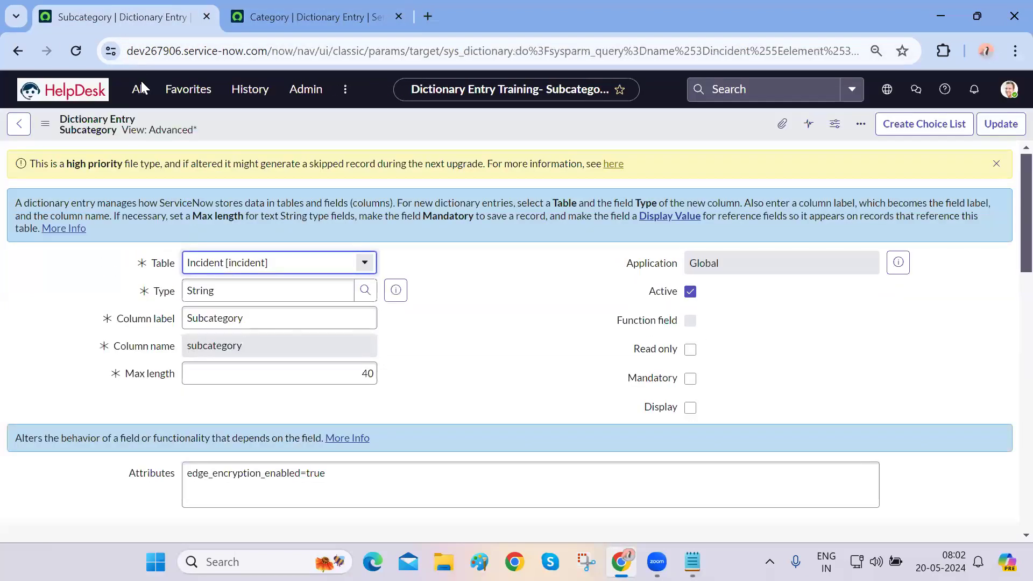
- Open the incident list in a new browser tab, start a new incident and select Office Infra as its Category
left_click(141, 86)
left_click(140, 89)
left_click(137, 103)
type("incident")
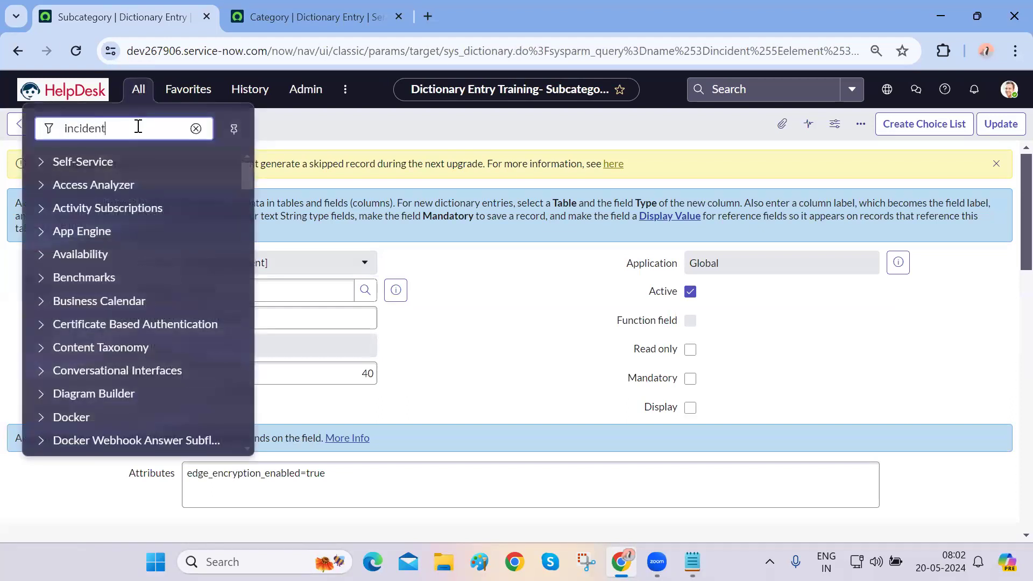
left_click(88, 183)
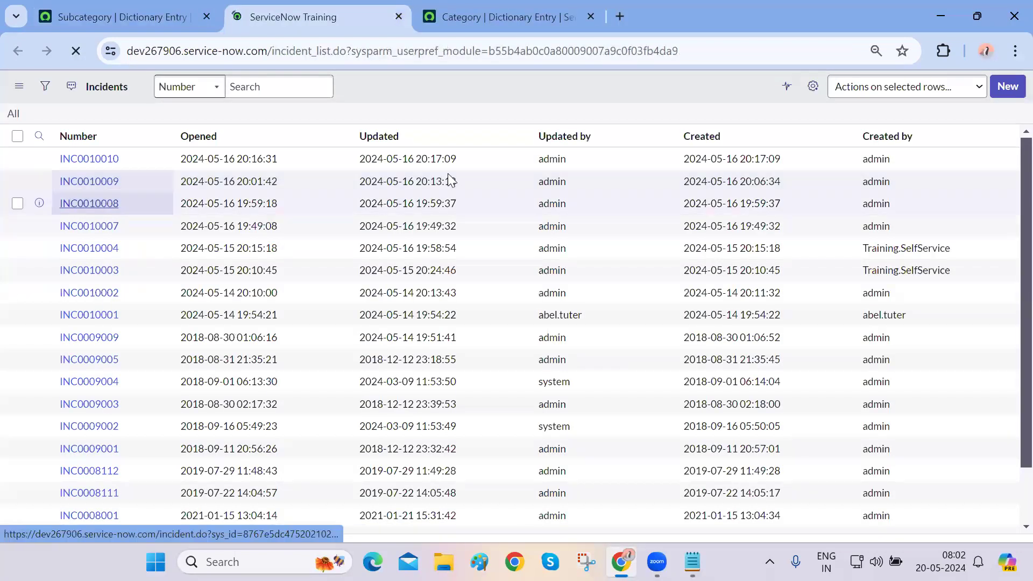
left_click(1009, 86)
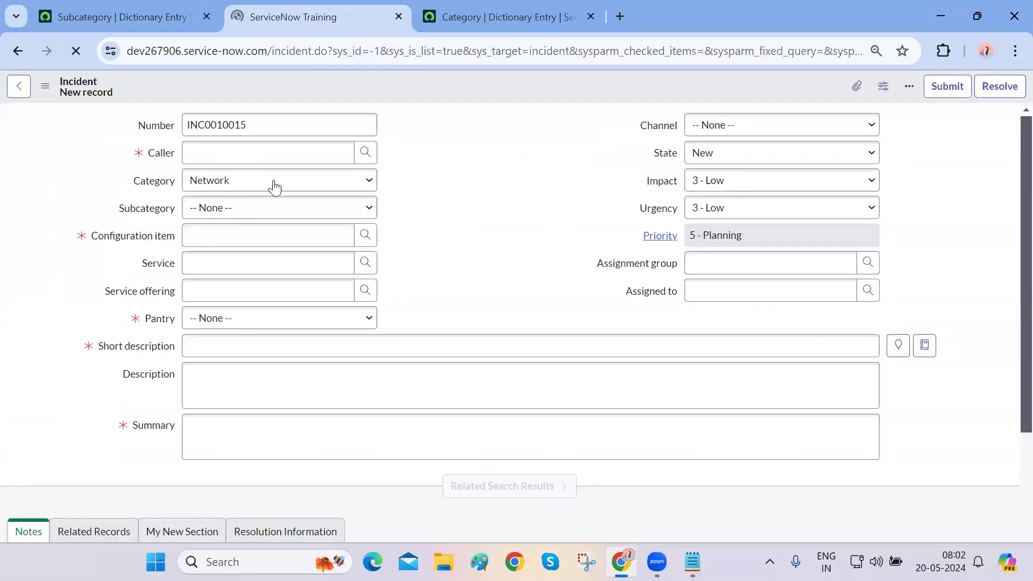
left_click(272, 183)
left_click(241, 264)
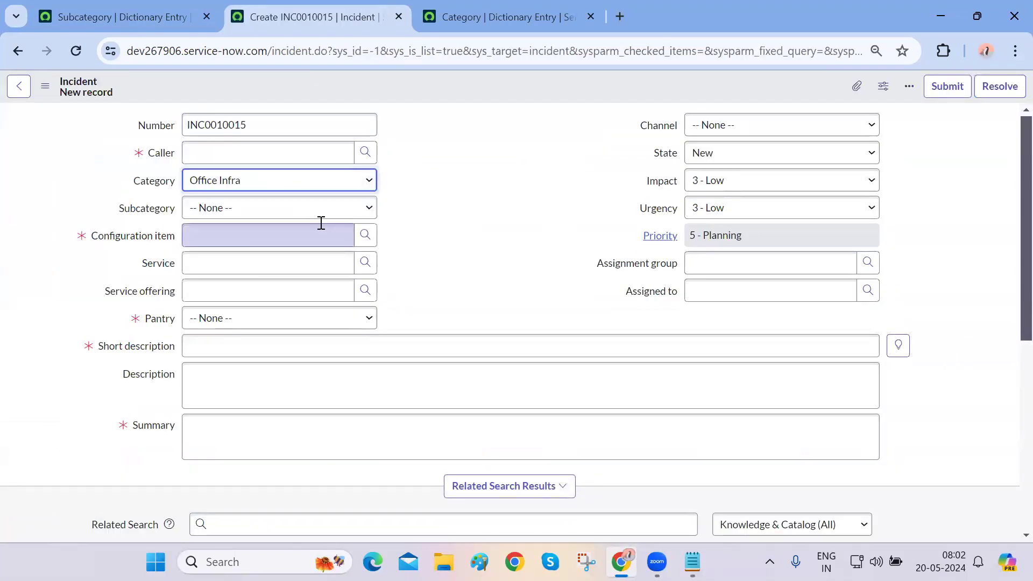
- Check which Subcategory options the new incident offers under Office Infra after adding the Meeting Room and Security Gate choices
left_click(328, 208)
left_click(519, 233)
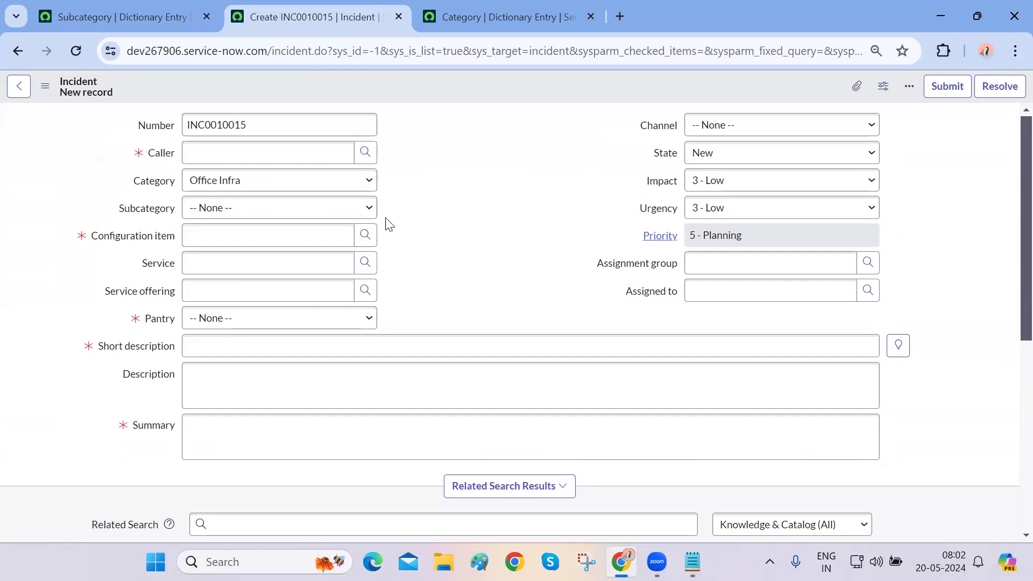
left_click(370, 211)
left_click(446, 237)
left_click(356, 212)
left_click(467, 237)
left_click(362, 215)
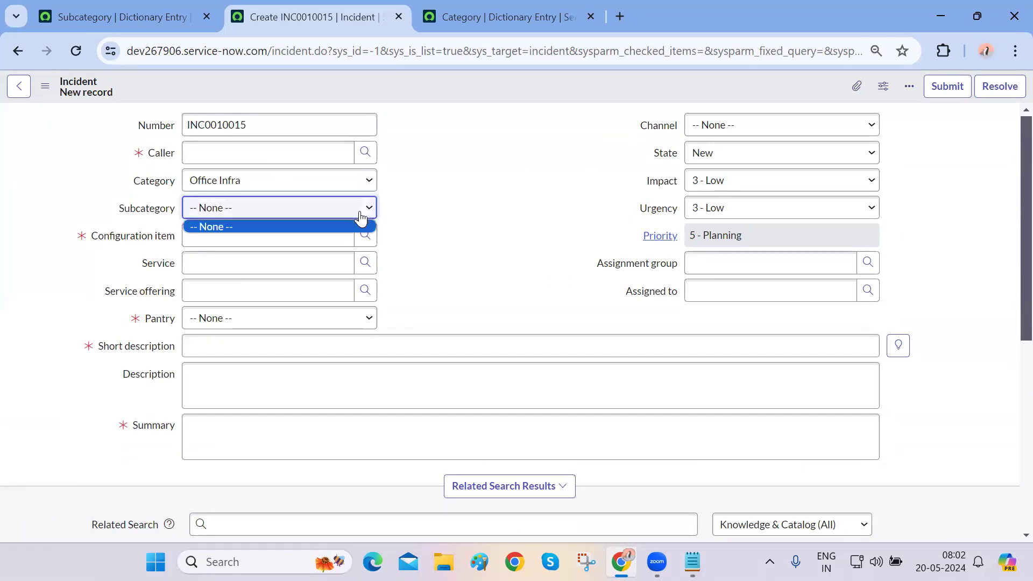
left_click(440, 235)
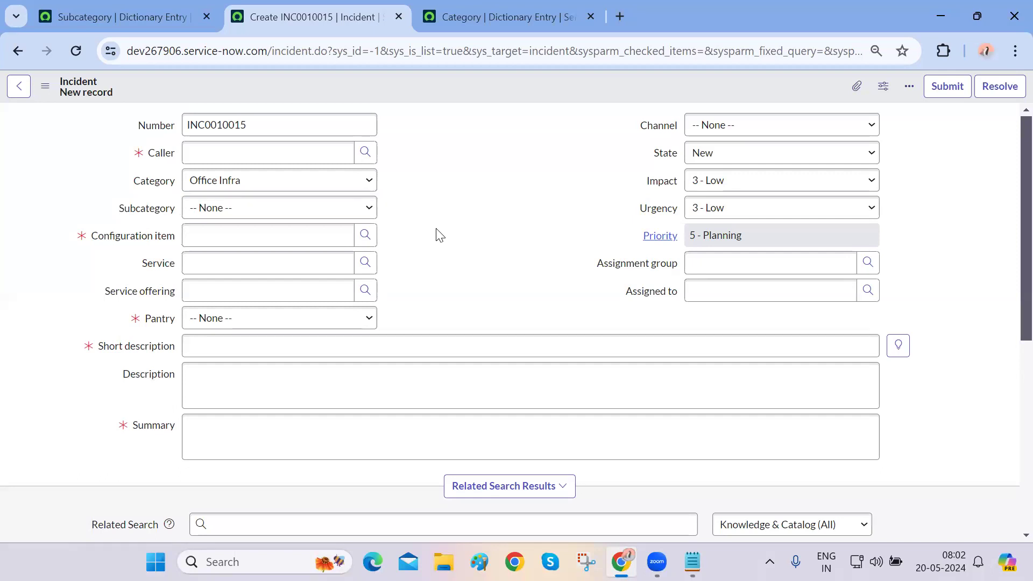
- Return to the Subcategory dictionary entry and sort its choices by Updated in descending order
key("ctrl+Page_Up")
scroll(438, 377, "down", 10)
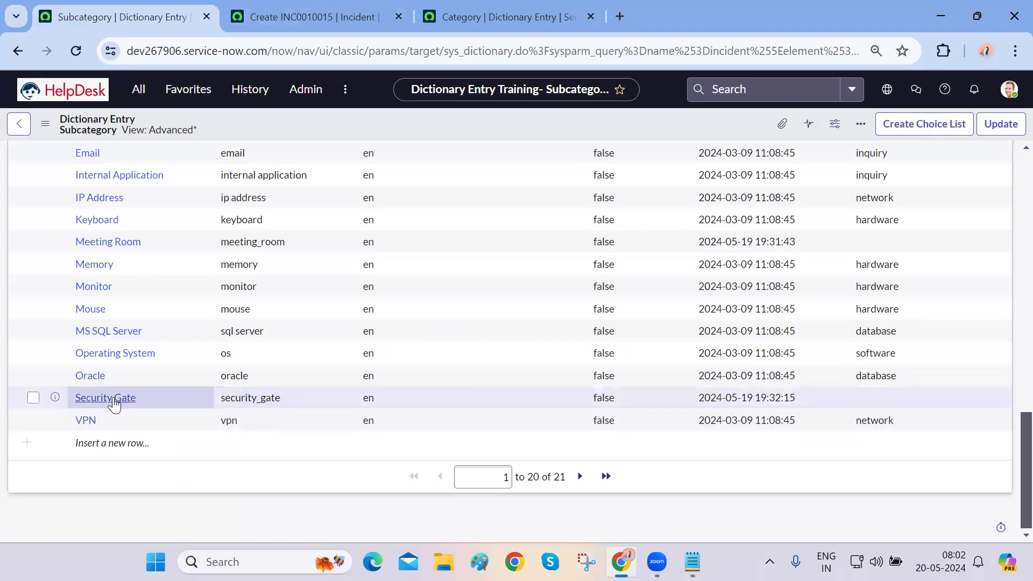
scroll(114, 399, "up", 3)
scroll(114, 404, "up", 2)
left_click(708, 218)
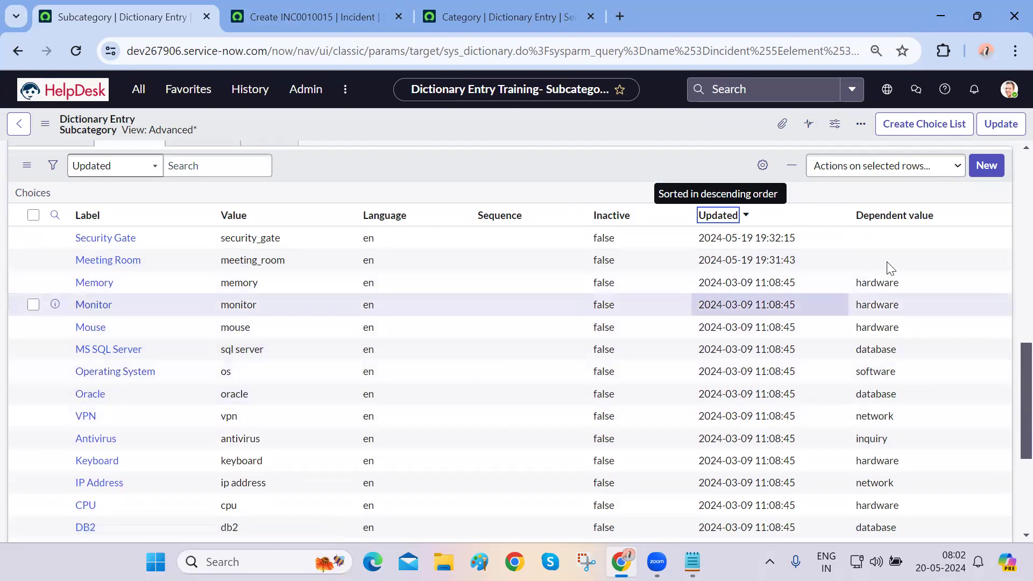
scroll(324, 281, "up", 2)
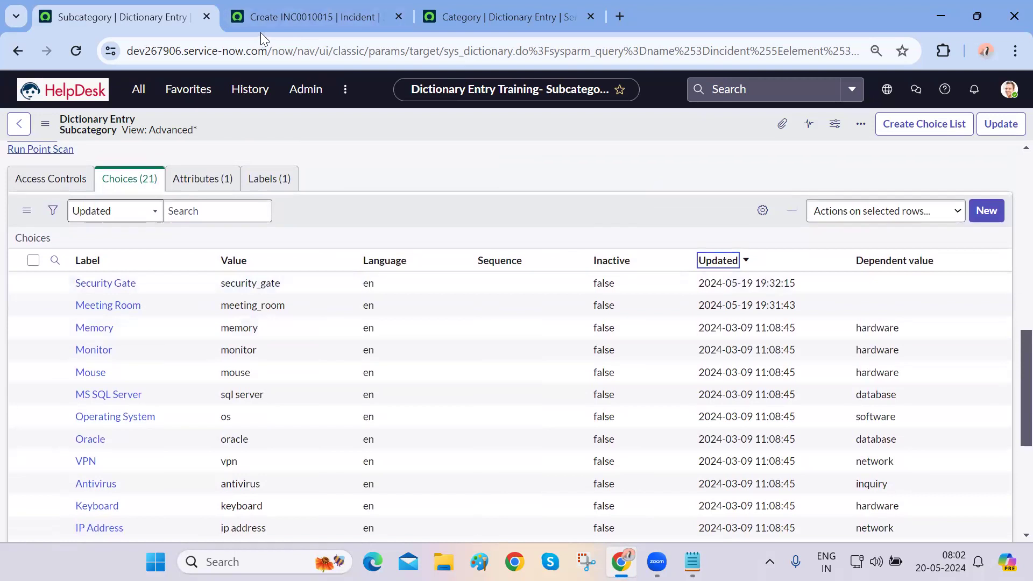
- Set the dependent value of the Meeting Room subcategory choice to office_infra
left_click(278, 19)
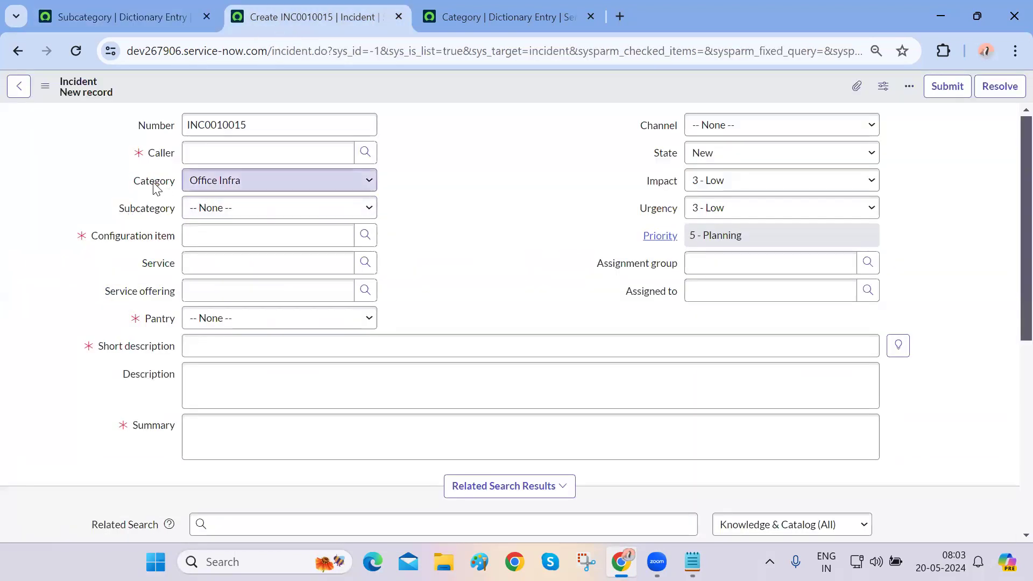
left_click(160, 8)
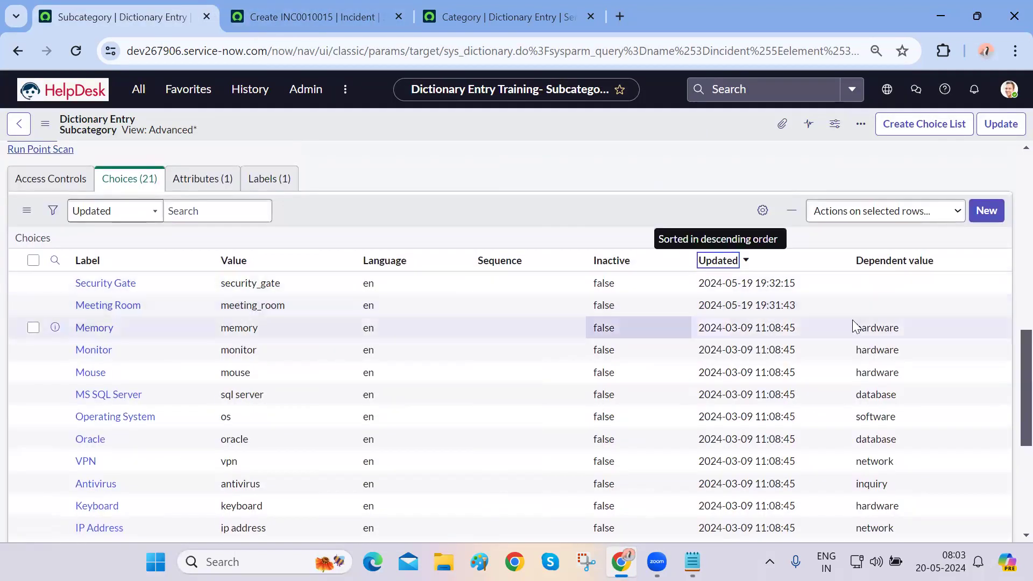
left_click(889, 306)
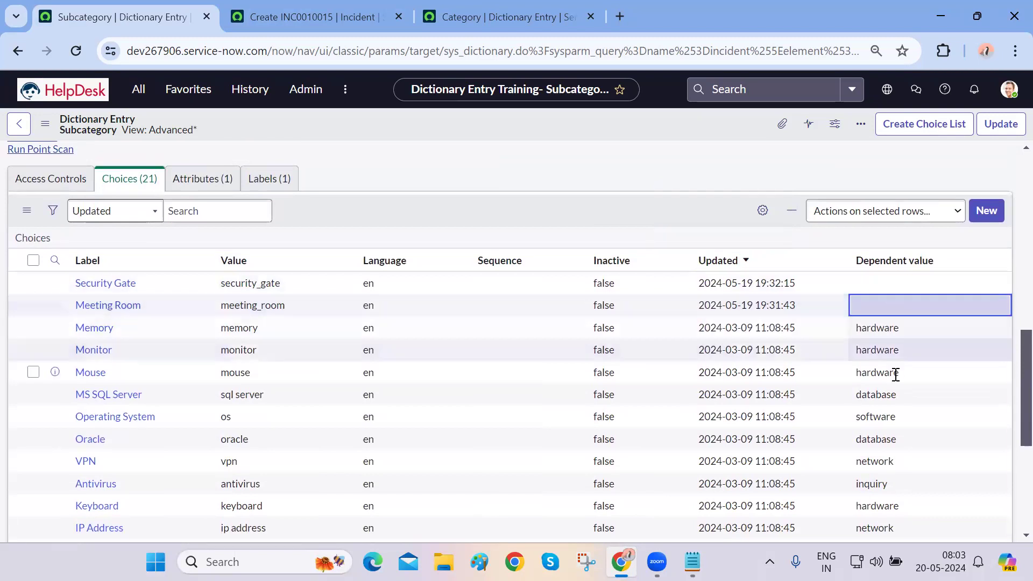
key("Return")
type("offic")
key("BackSpace")
key("BackSpace")
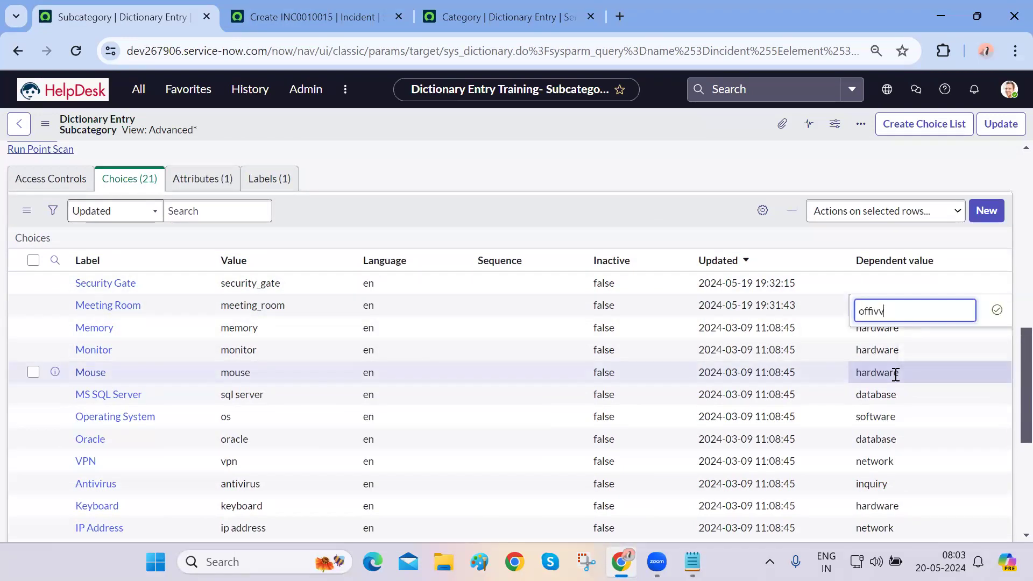
type("c")
key("BackSpace")
type("ice_inf")
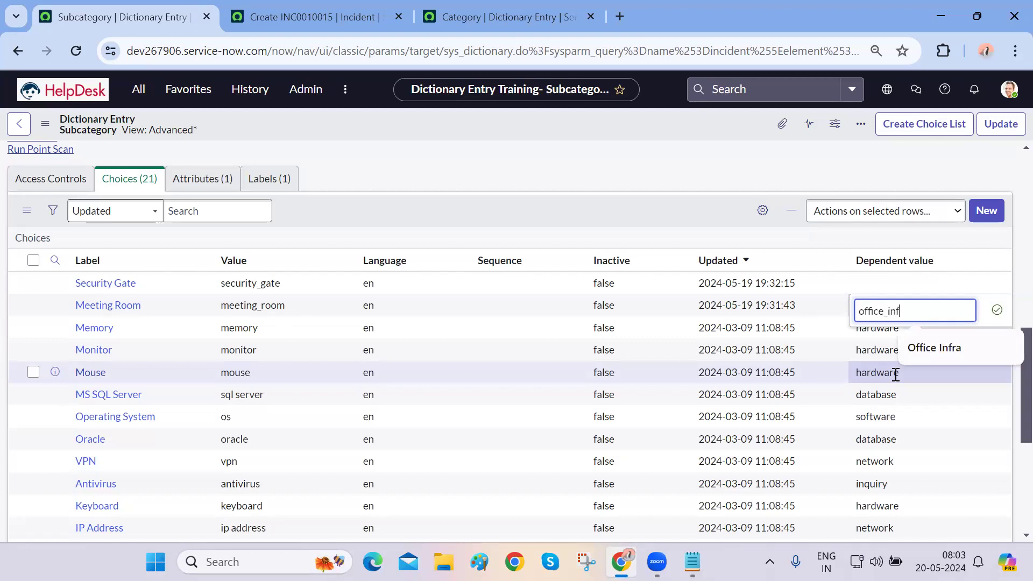
type("ra")
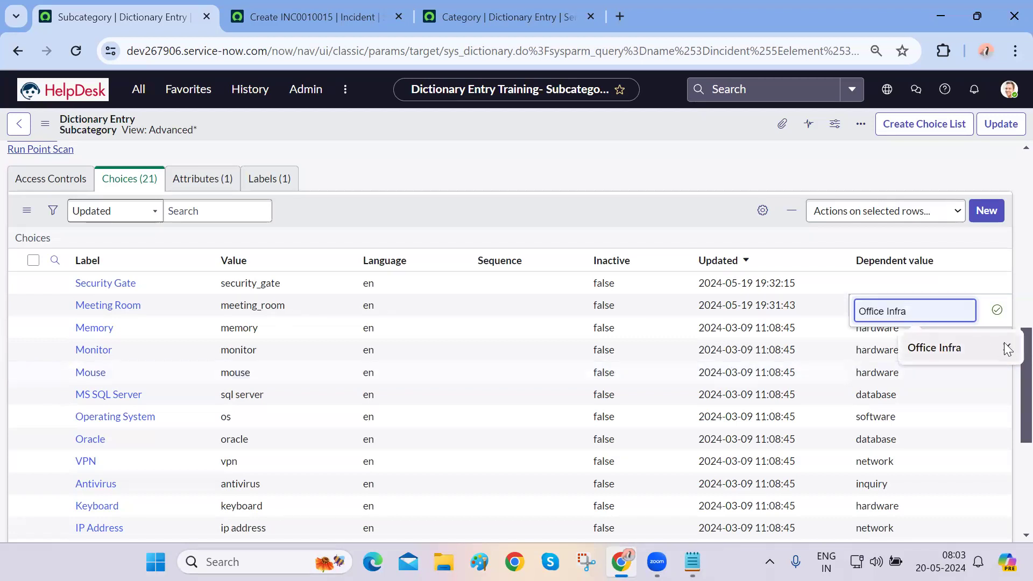
left_click(996, 310)
- Set the dependent value of the Security Gate subcategory choice to office_infra
left_click(872, 282)
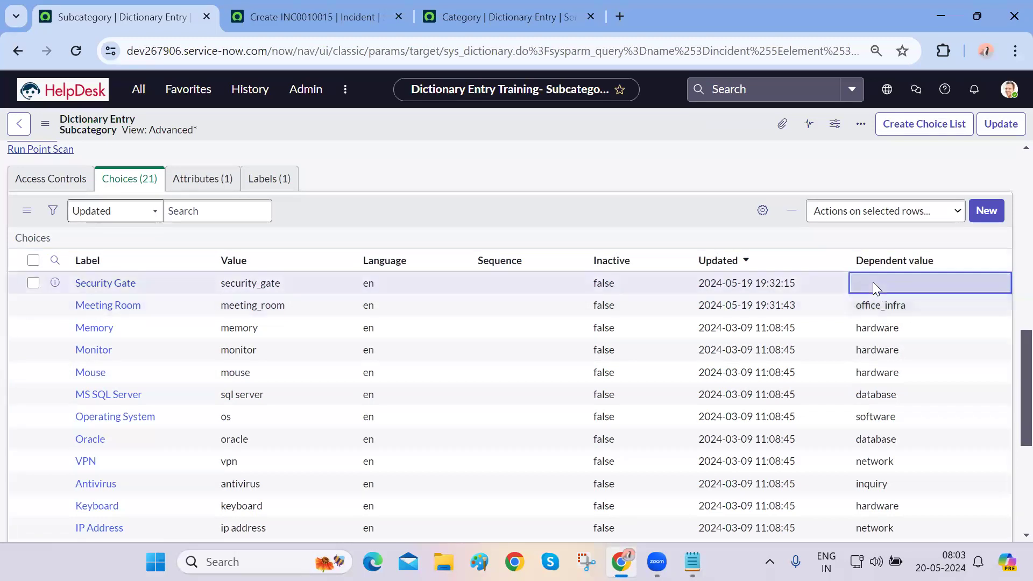
double_click(873, 282)
type("of")
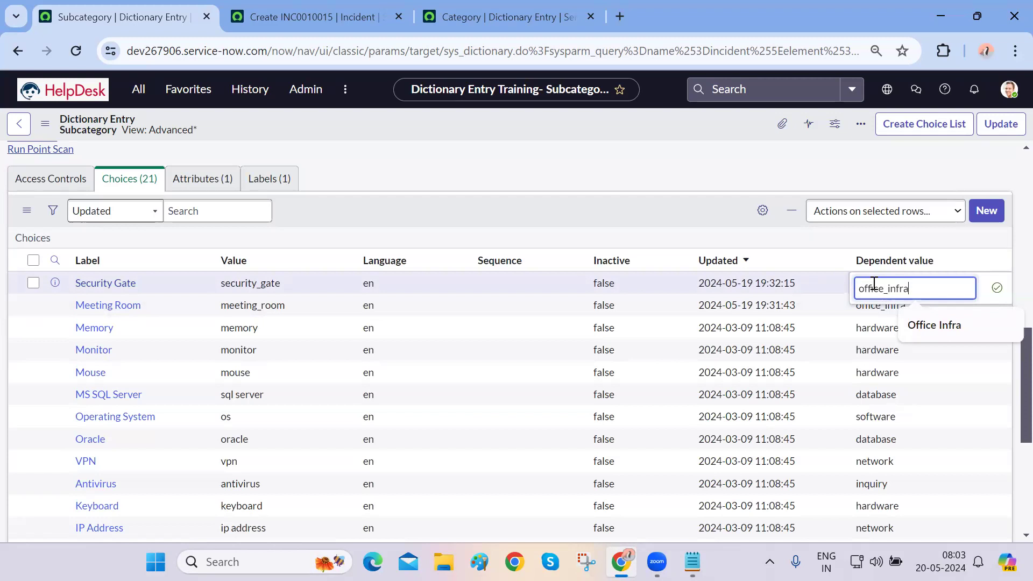
type("fice_infra")
left_click(996, 287)
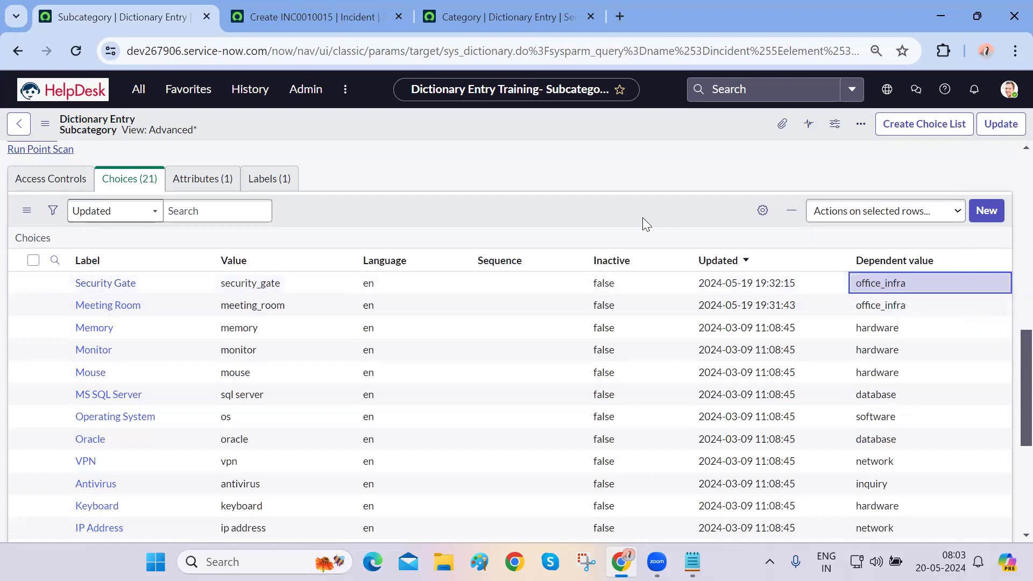
- Reload the Subcategory dictionary entry and the new incident form, discarding the incident's unsaved changes
scroll(225, 189, "up", 10)
left_click(67, 47)
key("ctrl+Tab")
left_click(78, 50)
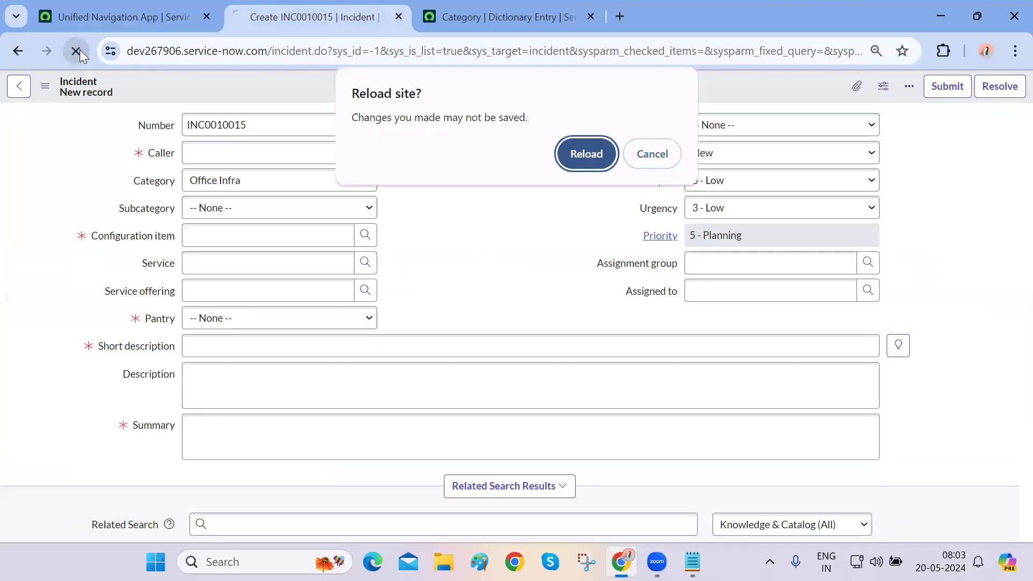
left_click(604, 163)
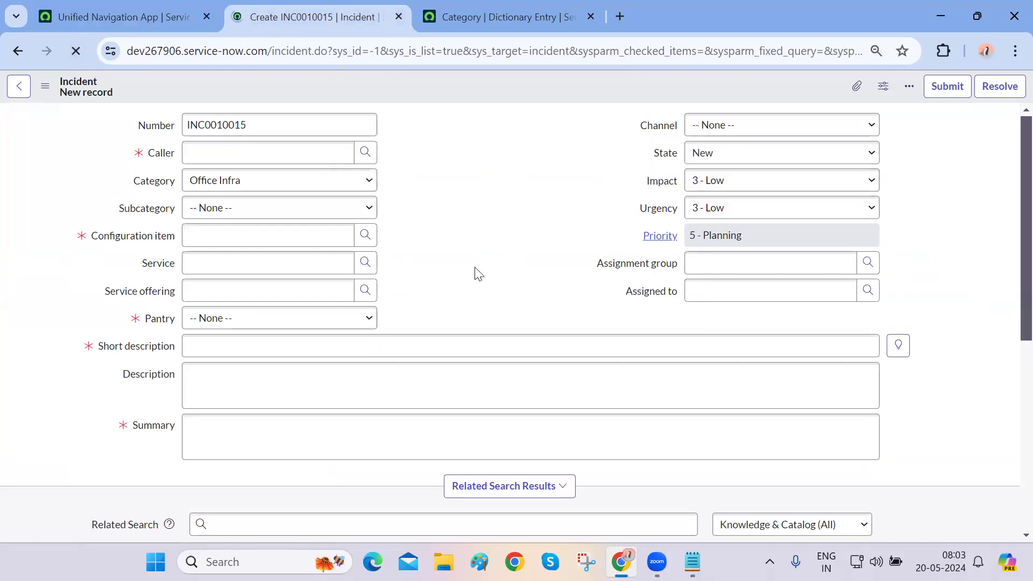
- Select Office Infra as the new incident's Category and Security Gate as its Subcategory
left_click(277, 211)
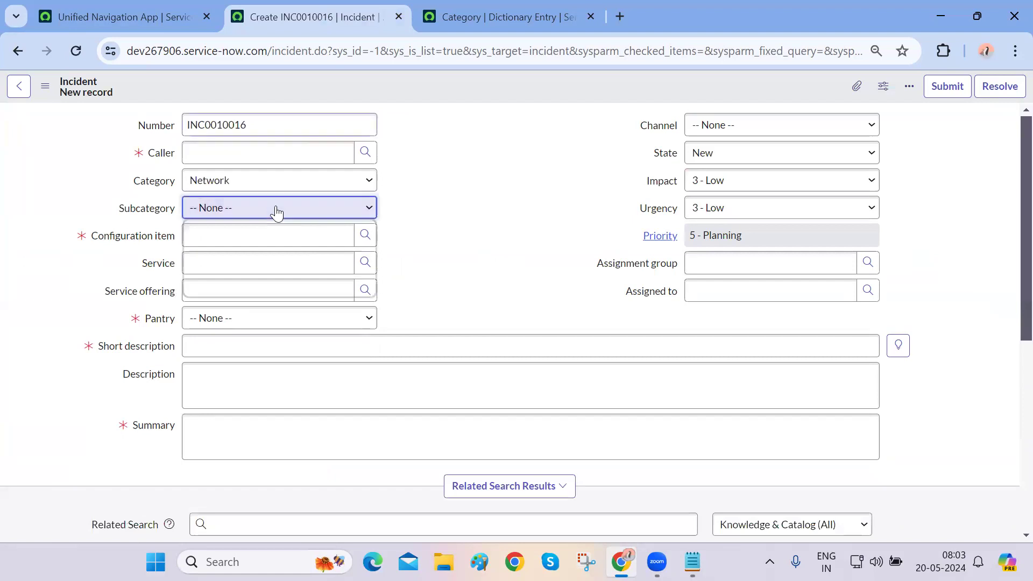
left_click(286, 180)
left_click(235, 263)
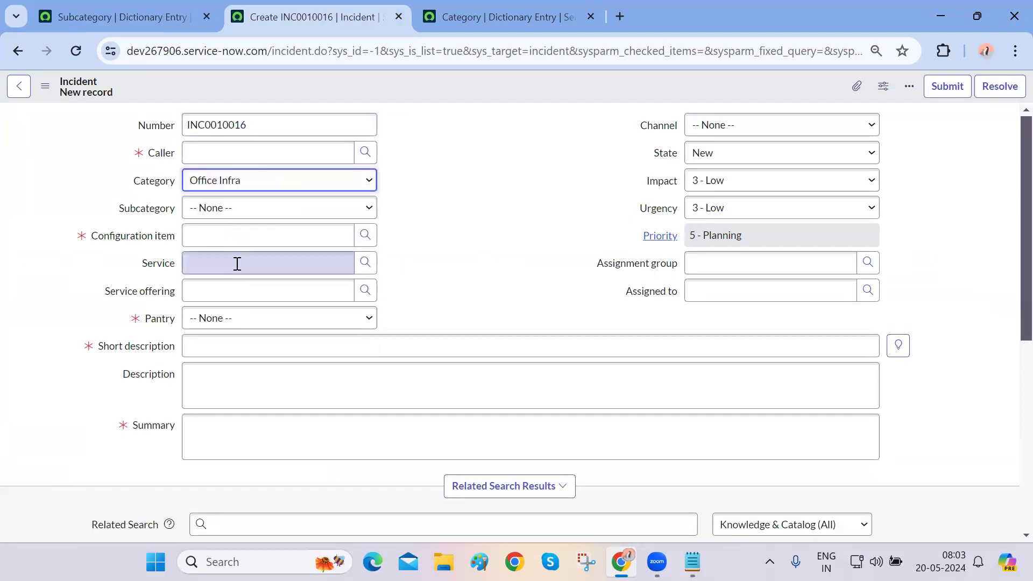
left_click(307, 214)
left_click(278, 239)
left_click(311, 214)
left_click(284, 253)
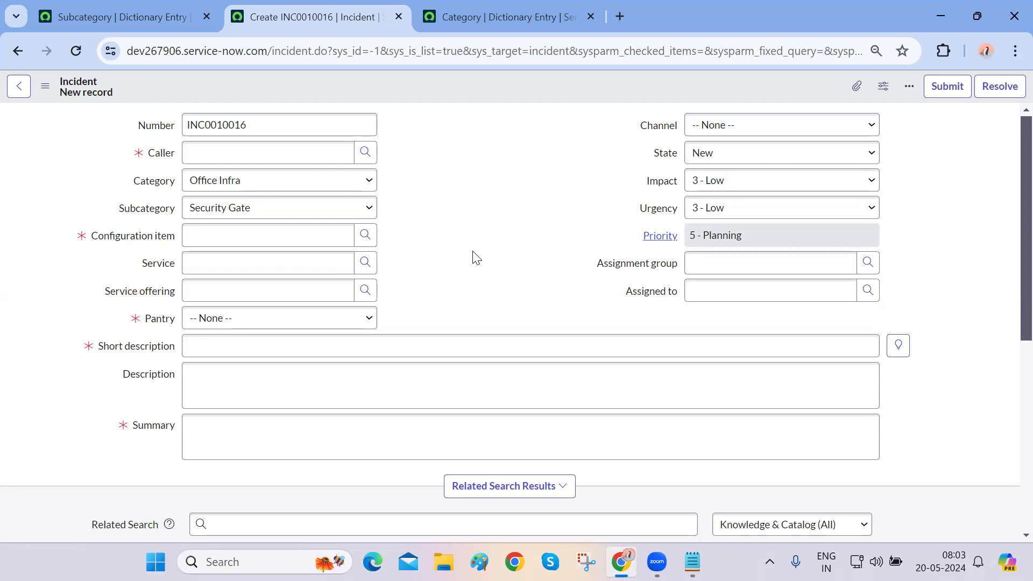
- Examine the Caller field's recent selections and its user lookup list on the new incident, leaving the field empty
left_click(309, 153)
scroll(444, 338, "down", 1)
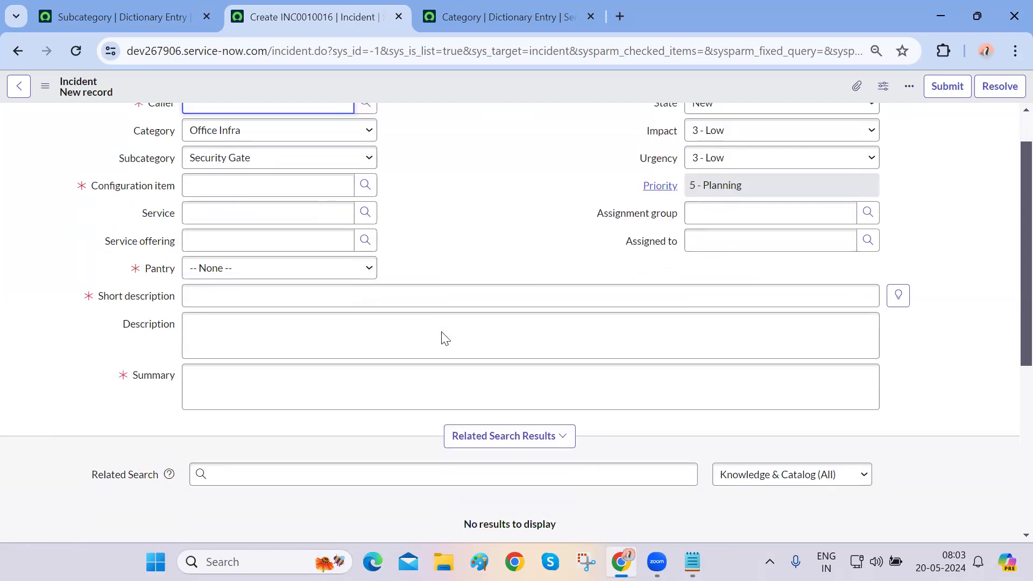
scroll(445, 338, "up", 1)
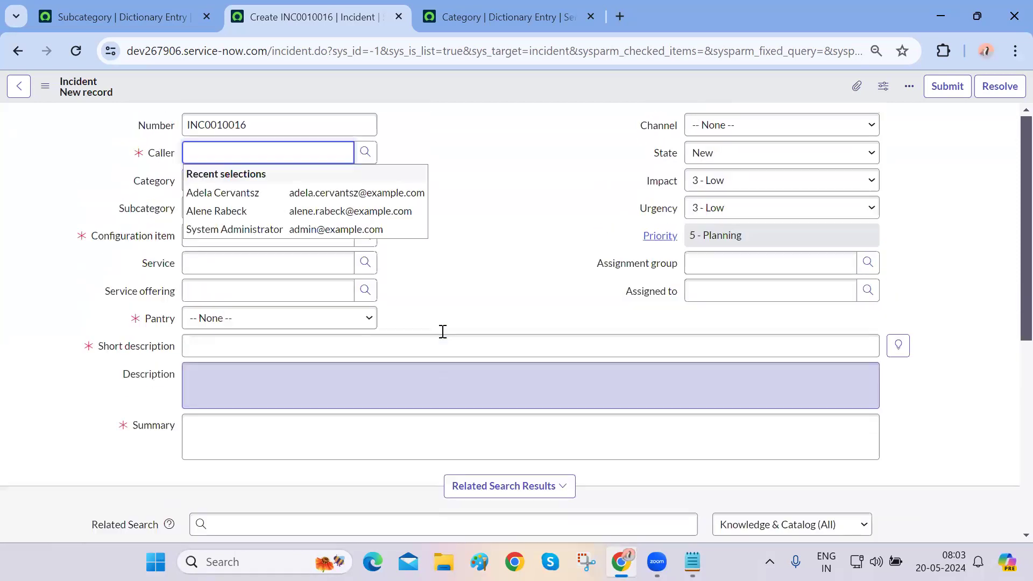
left_click(366, 154)
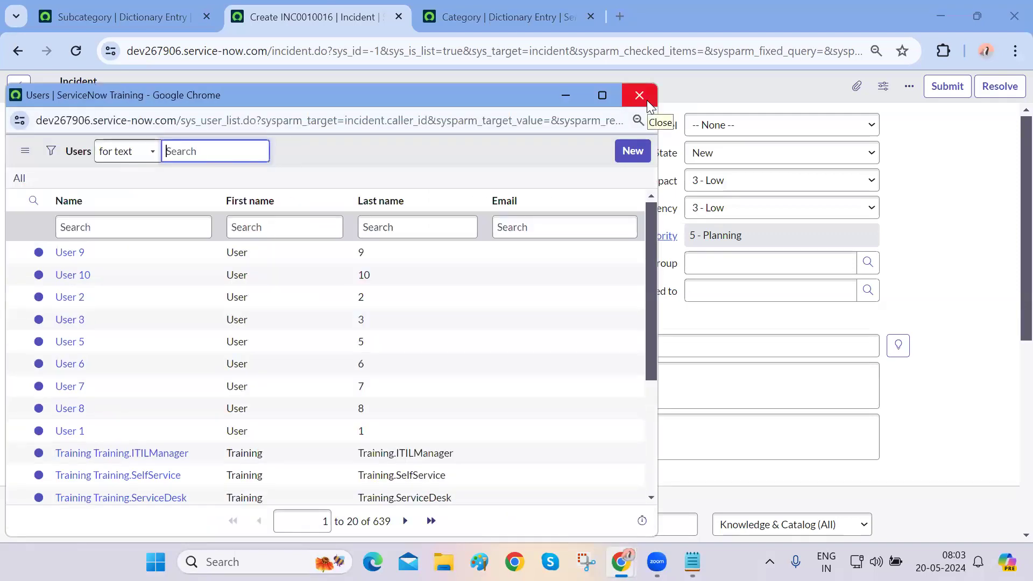
left_click(647, 100)
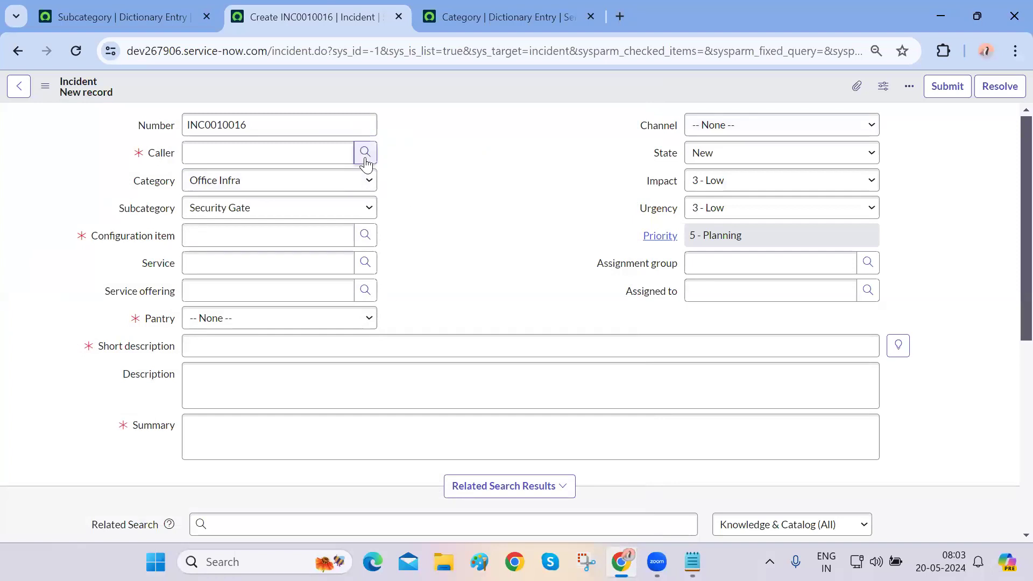
left_click(247, 157)
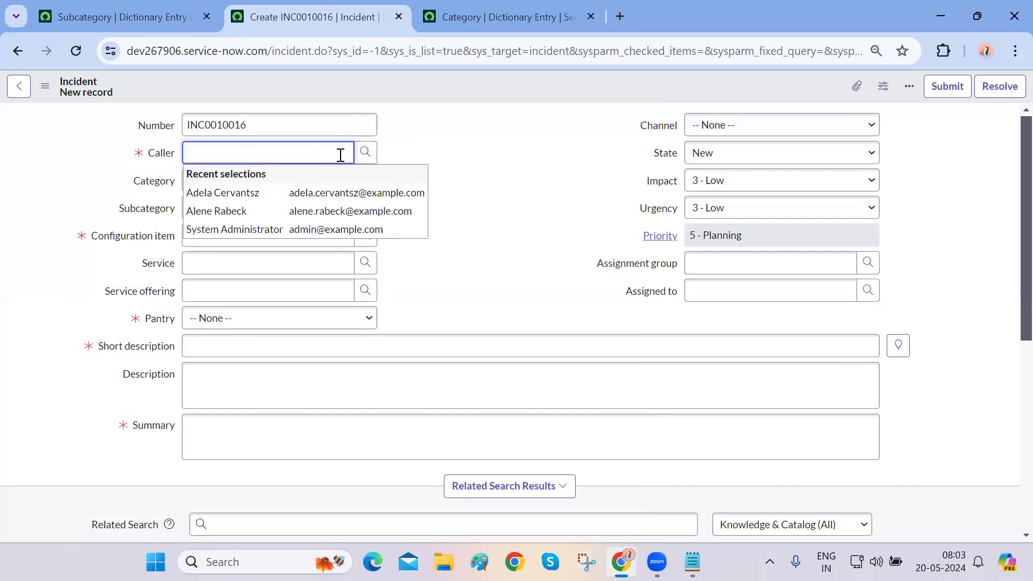
left_click(450, 160)
left_click(364, 155)
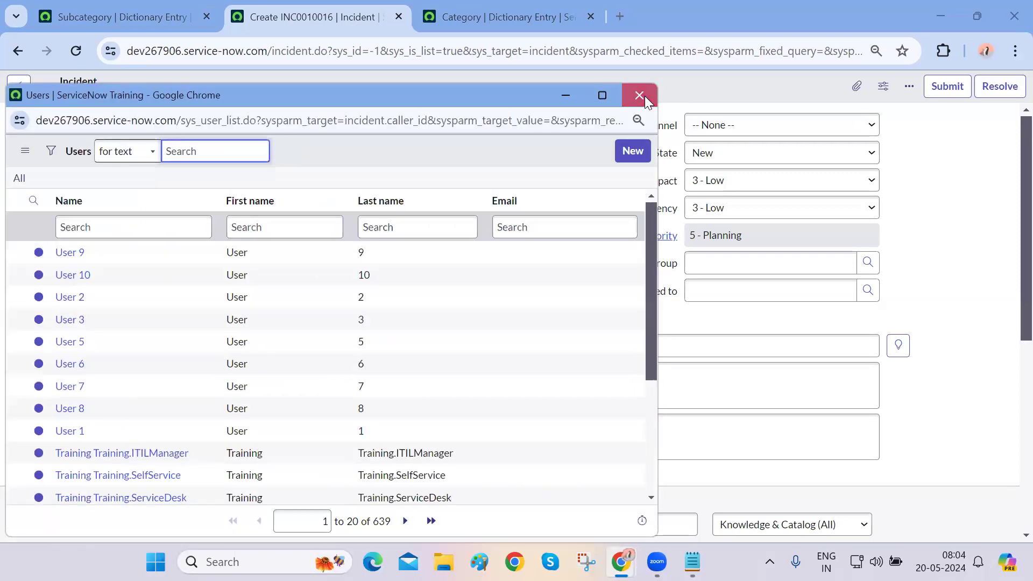
left_click(645, 95)
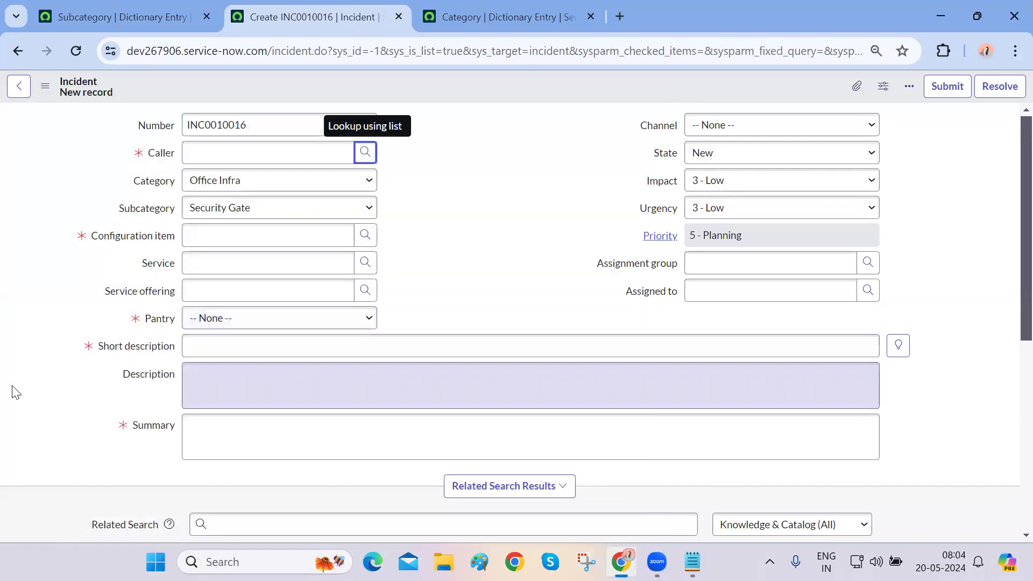
- Look at the configuration options available for the incident's Caller field and dismiss them
left_click(16, 393)
left_click(221, 160)
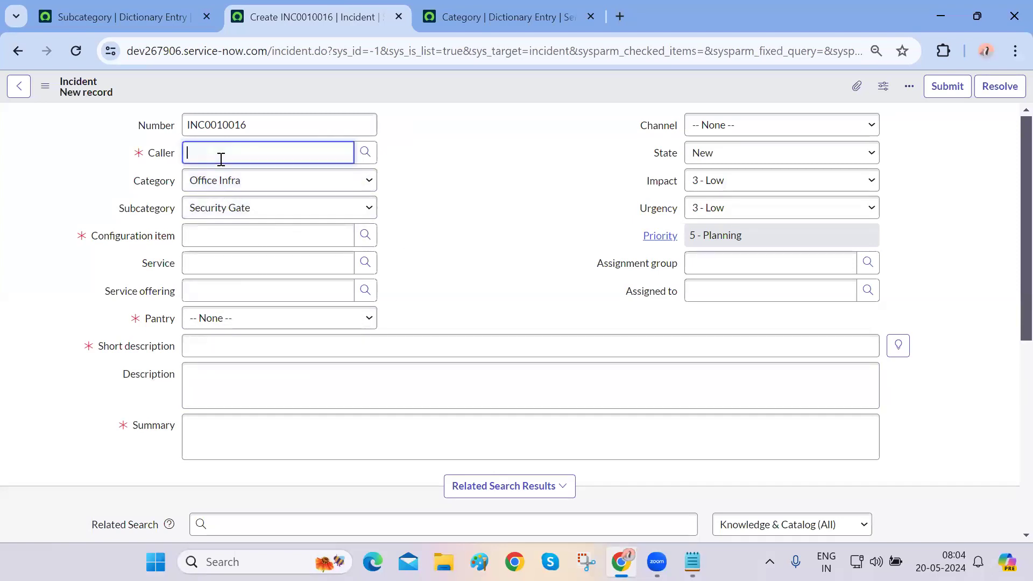
left_click(162, 157)
right_click(161, 157)
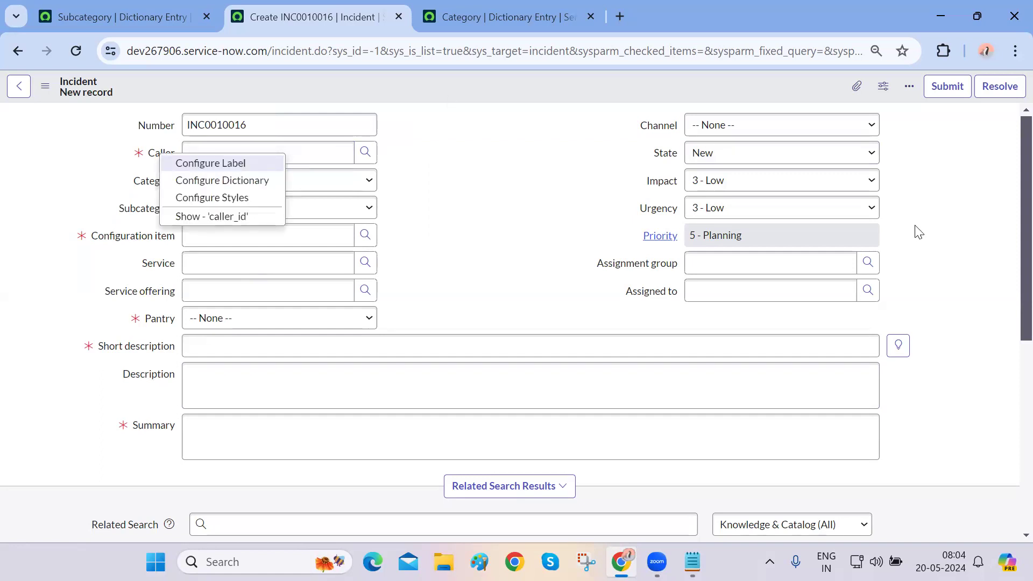
left_click(484, 225)
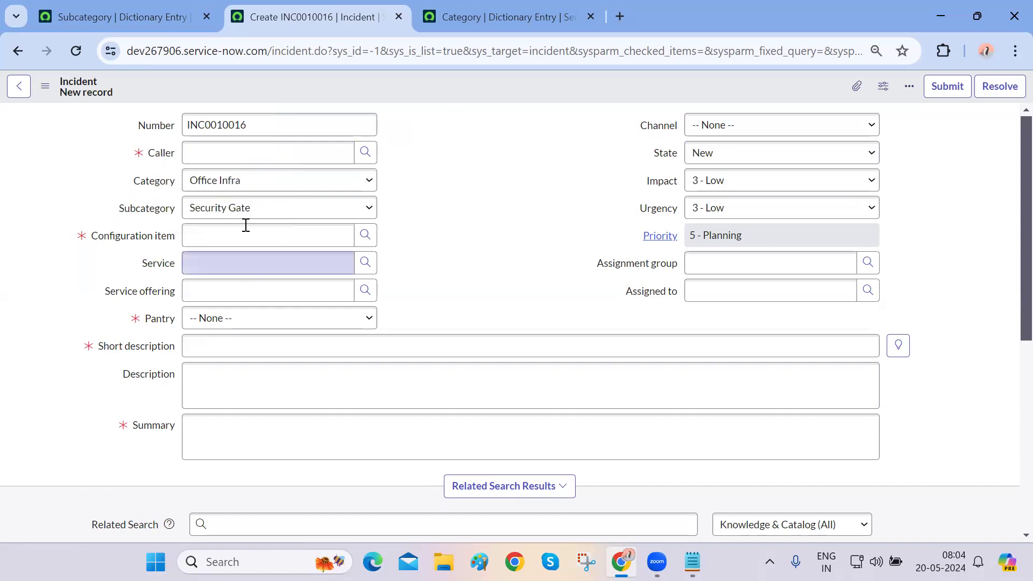
- Open the Incident table's configuration record from the new incident form, leaving the form without saving
left_click(45, 87)
mouse_move(124, 138)
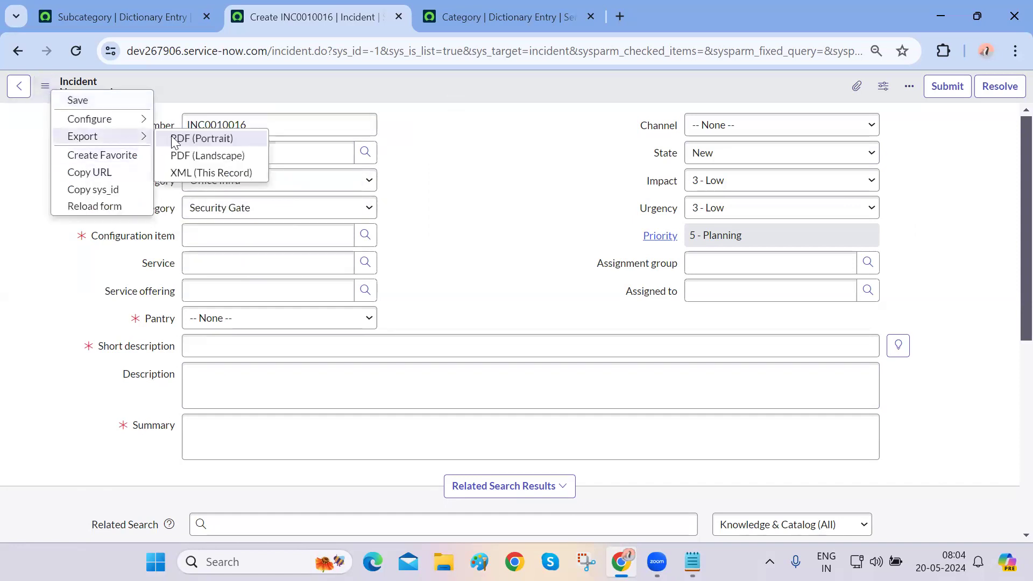
mouse_move(129, 119)
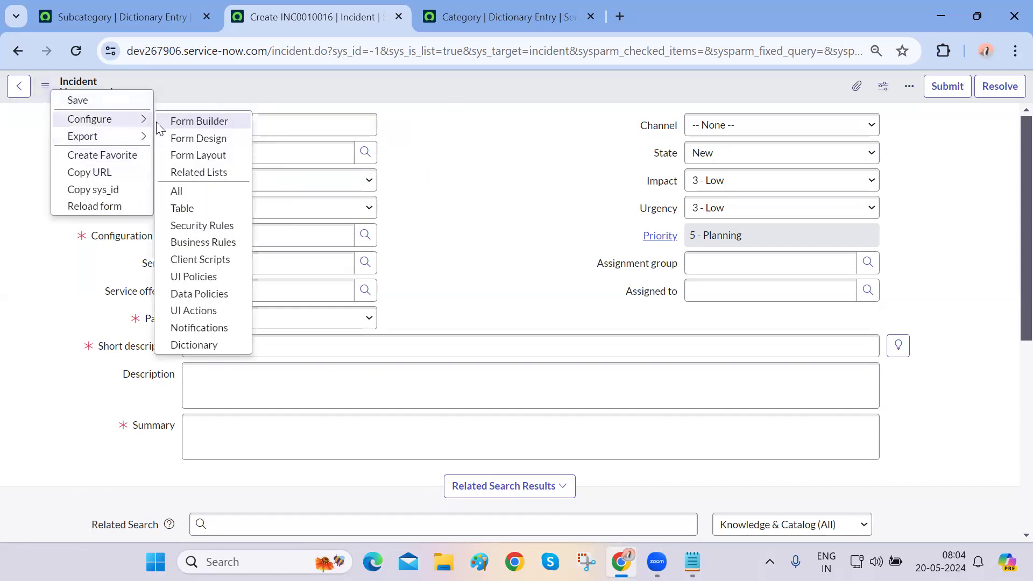
left_click(197, 211)
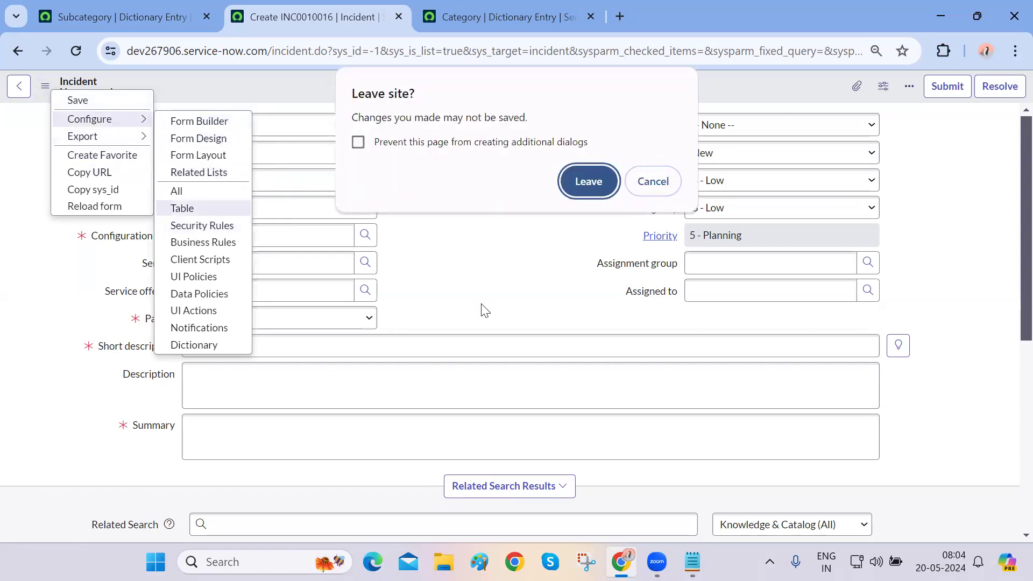
left_click(598, 177)
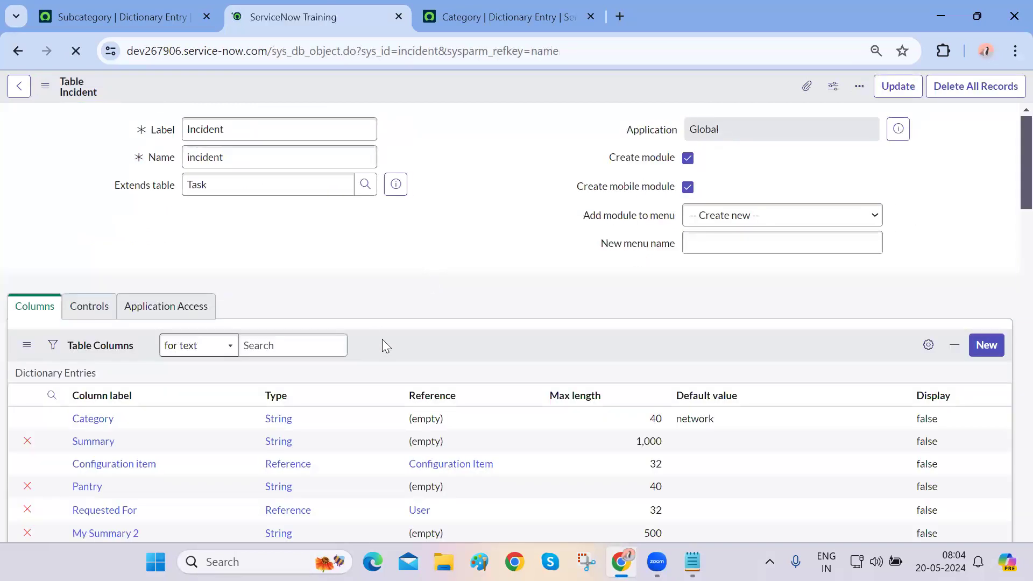
- Start a new column on the Incident table with type Reference and the column label My Reference
left_click(986, 328)
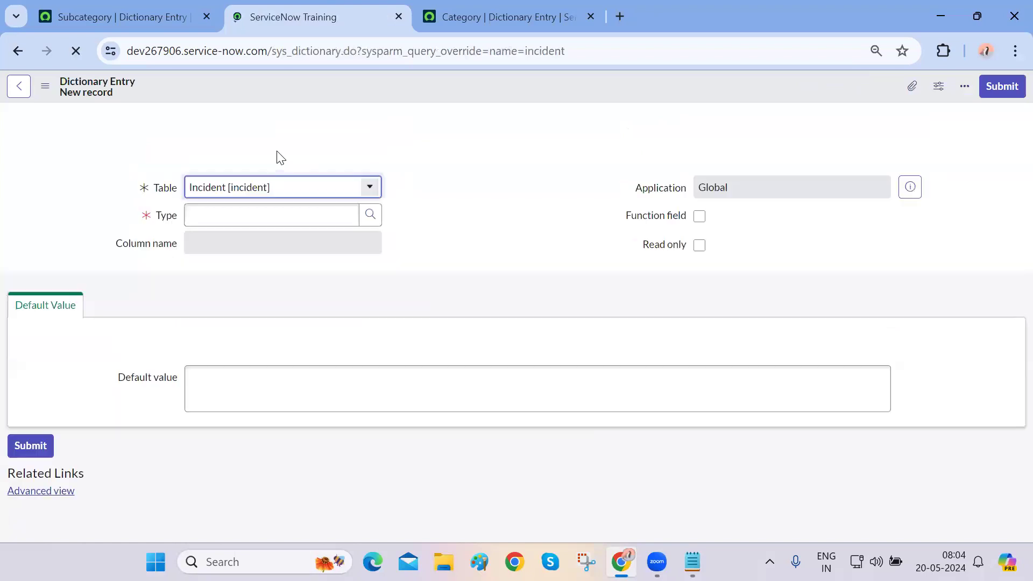
left_click(235, 224)
type("refe")
left_click(265, 239)
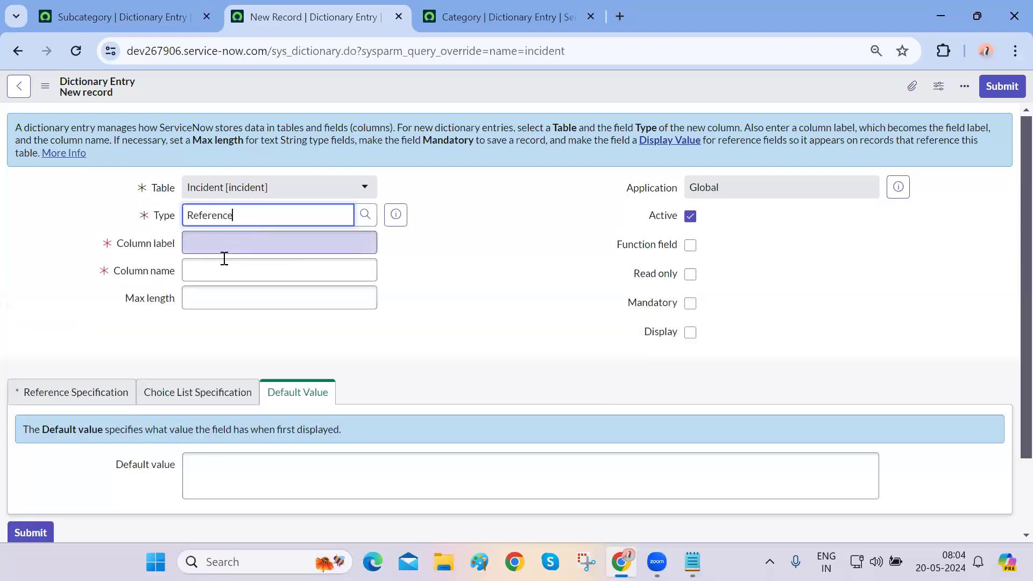
left_click(224, 246)
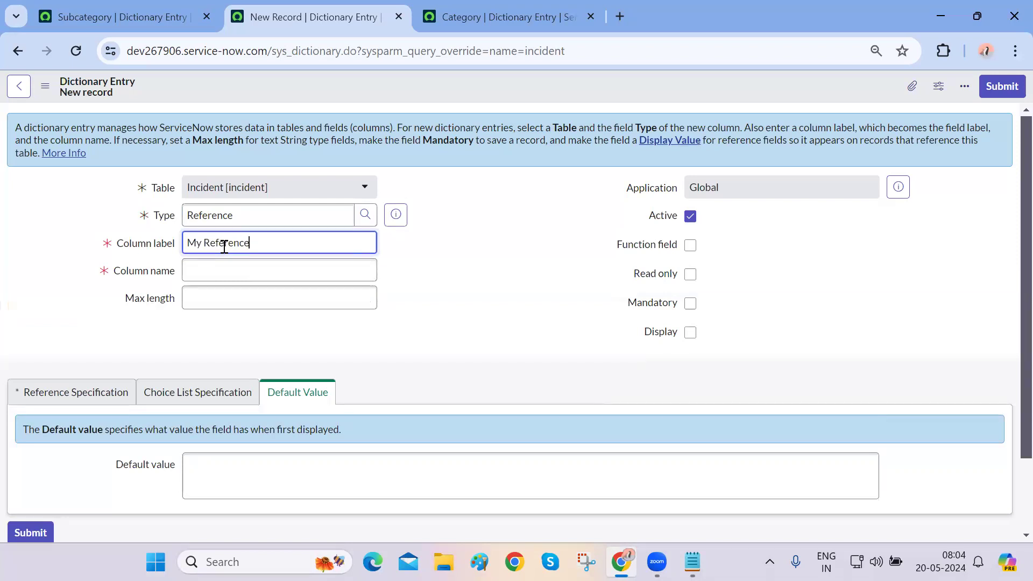
left_click(29, 351)
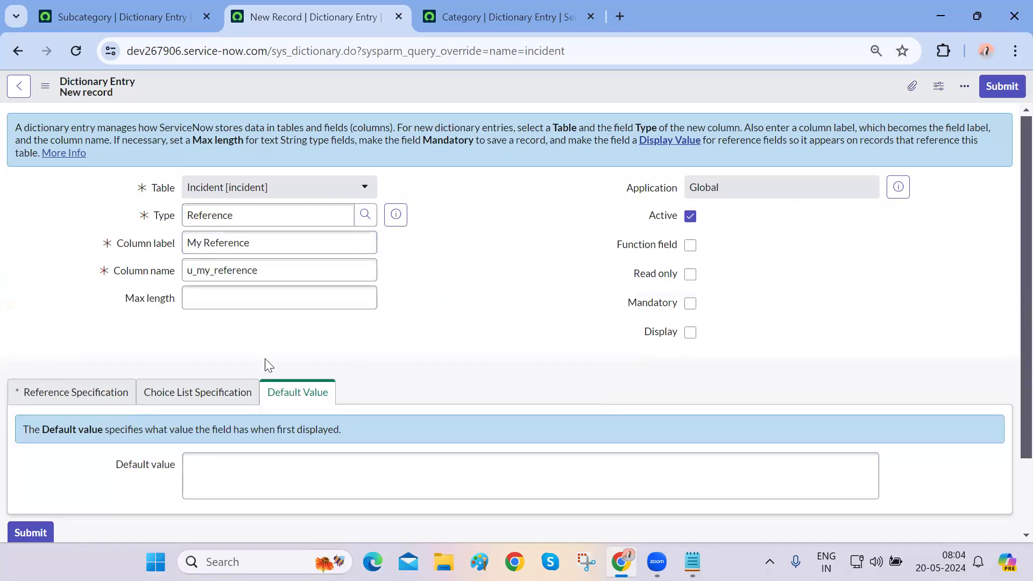
- Set the My Reference column's referenced table to User (sys_user) and save the new dictionary entry
left_click(72, 392)
scroll(265, 364, "down", 2)
left_click(590, 372)
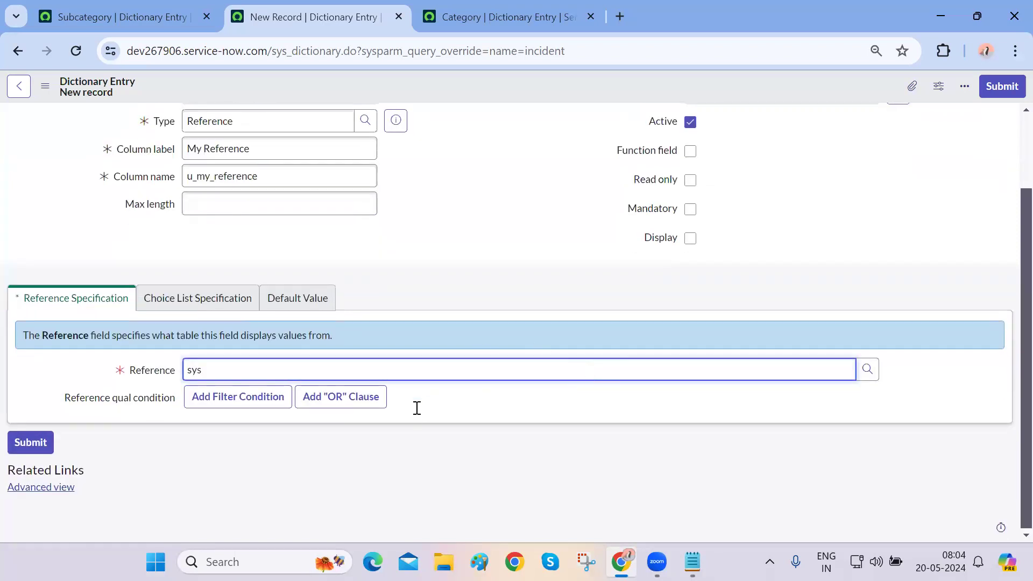
type("sys_user")
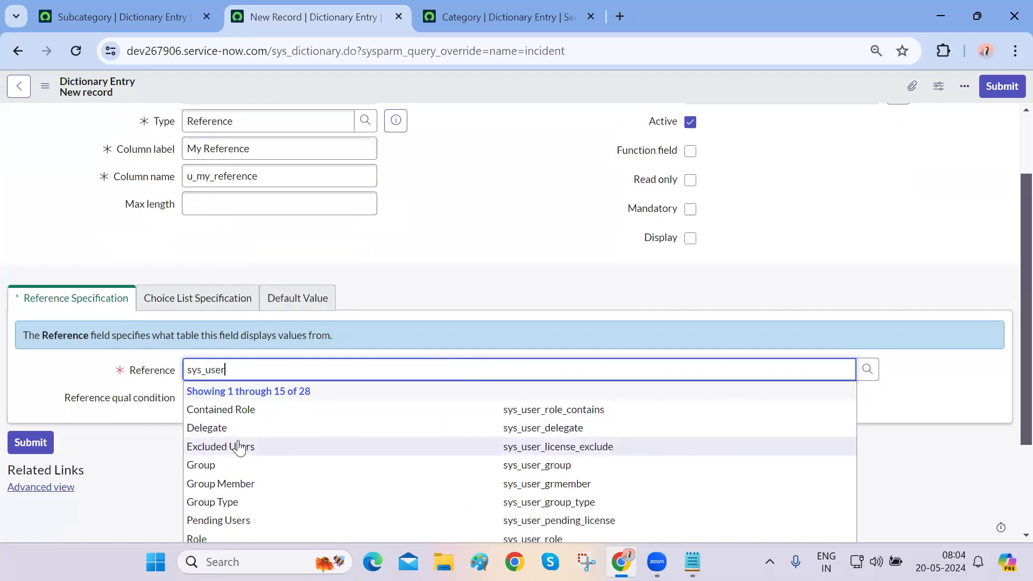
scroll(239, 447, "down", 1)
scroll(238, 446, "down", 2)
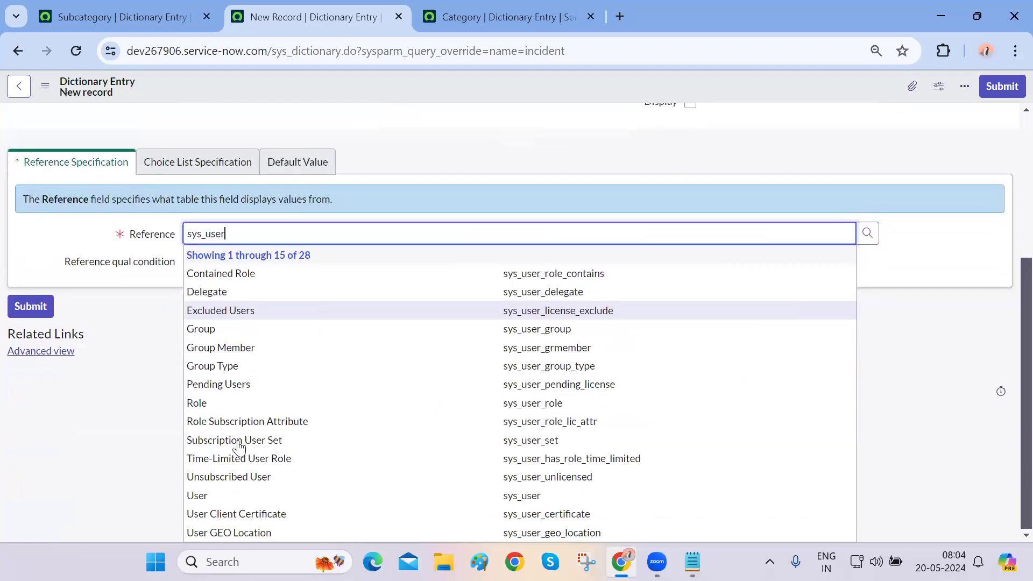
left_click(204, 494)
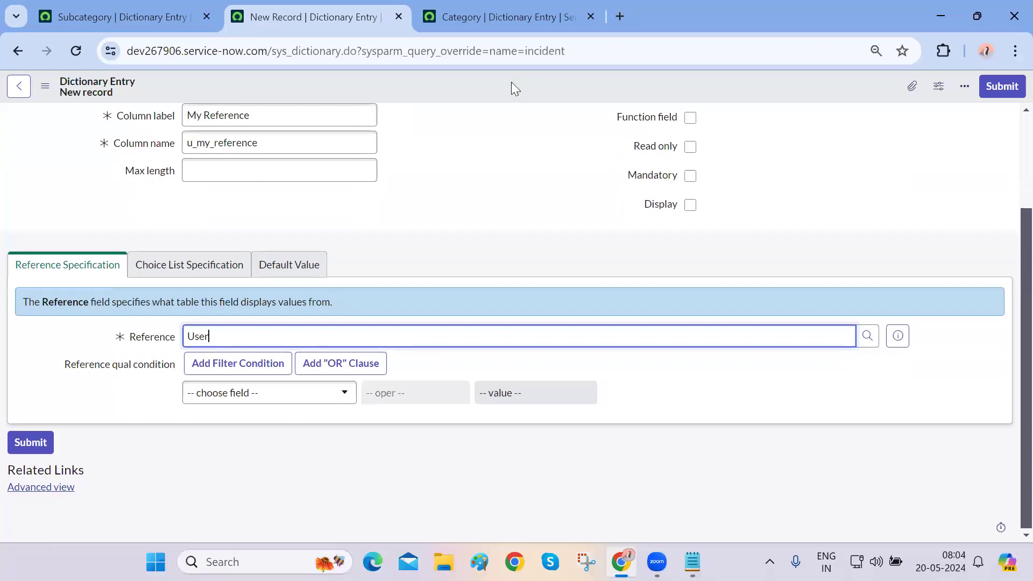
right_click(511, 82)
left_click(537, 94)
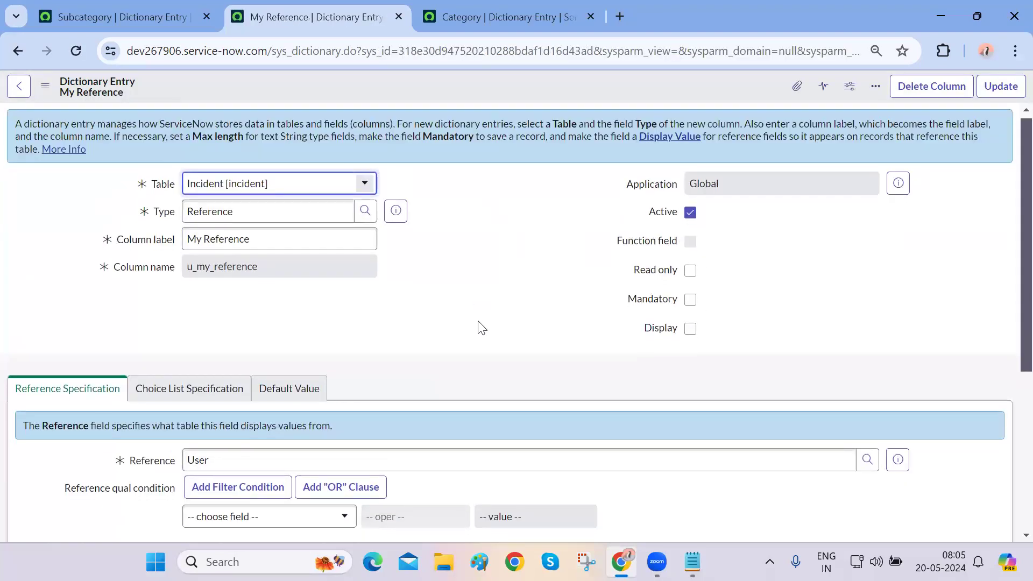
- Add a choice to the My Reference column with label User1 and value User1
scroll(480, 325, "down", 5)
scroll(478, 321, "up", 5)
scroll(477, 321, "down", 3)
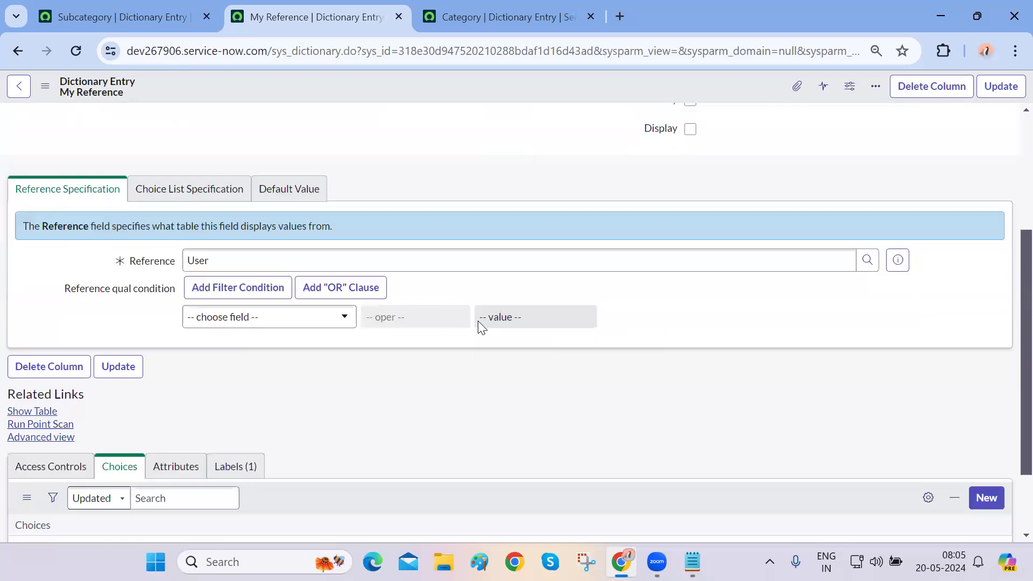
scroll(242, 461, "down", 2)
left_click(991, 407)
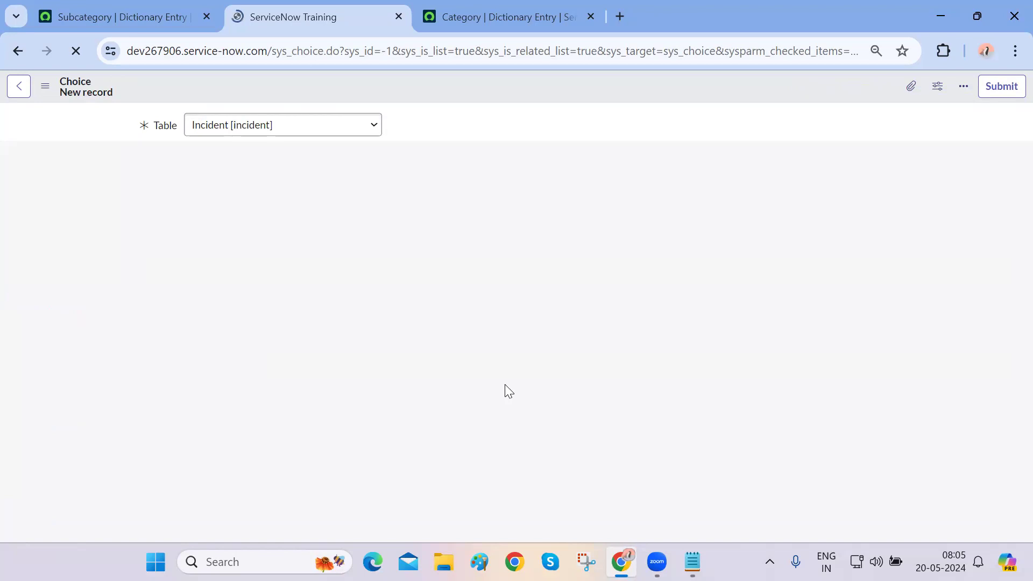
left_click(271, 211)
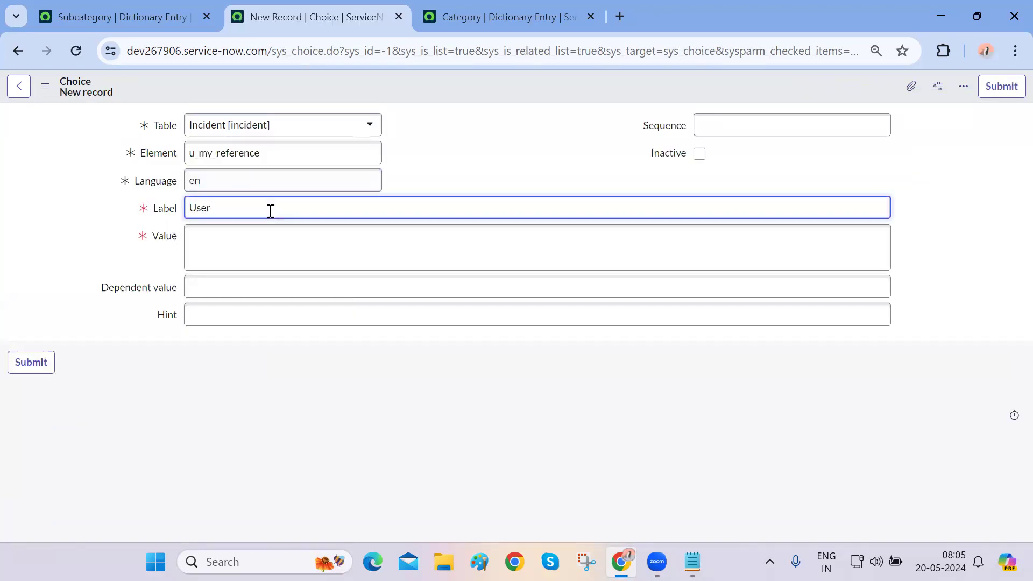
key("ctrl+a")
key("ctrl+c")
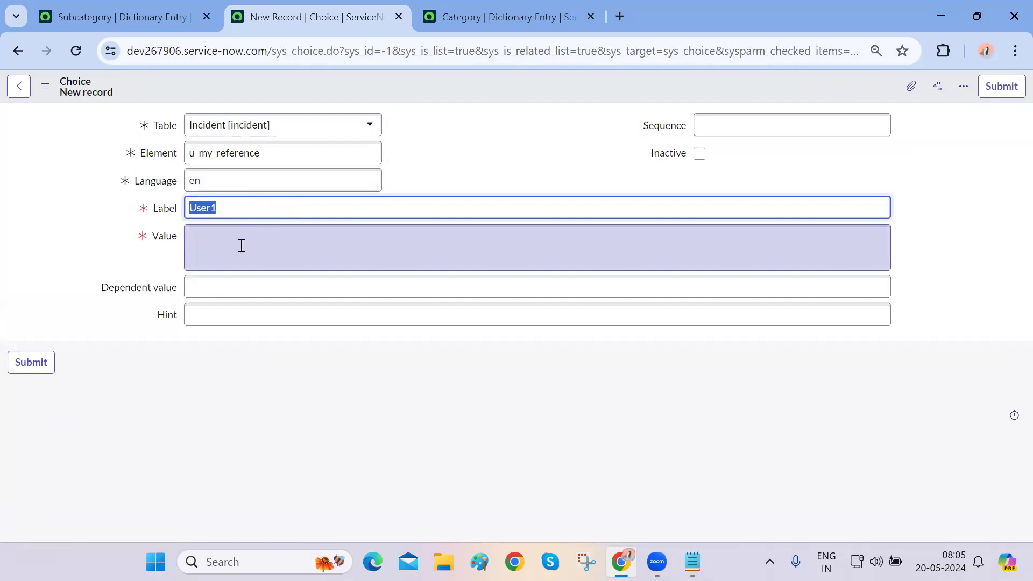
left_click(242, 245)
key("ctrl+v")
left_click(1001, 86)
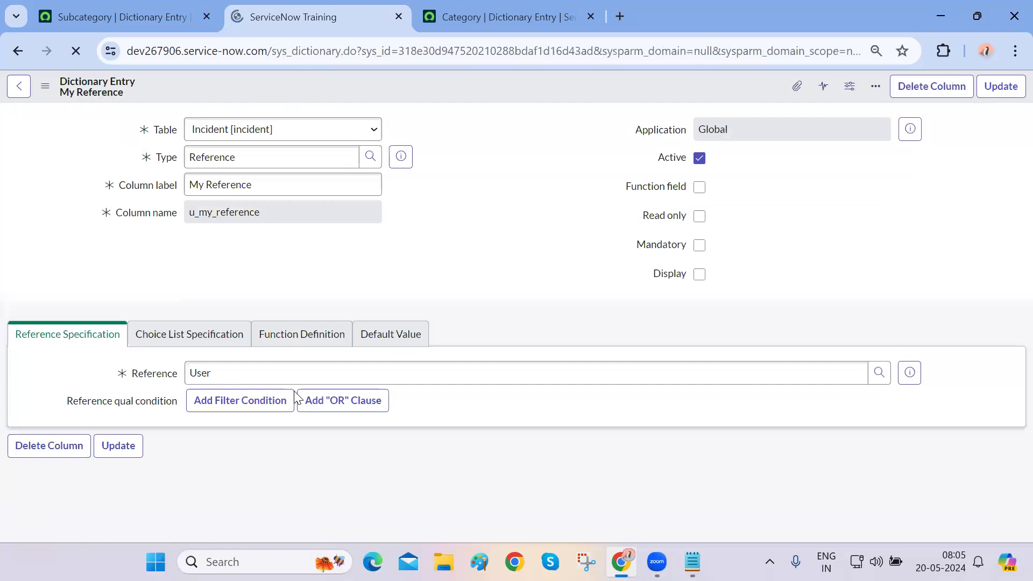
- Add another choice to the My Reference column with label User2 and value User2
scroll(295, 396, "down", 3)
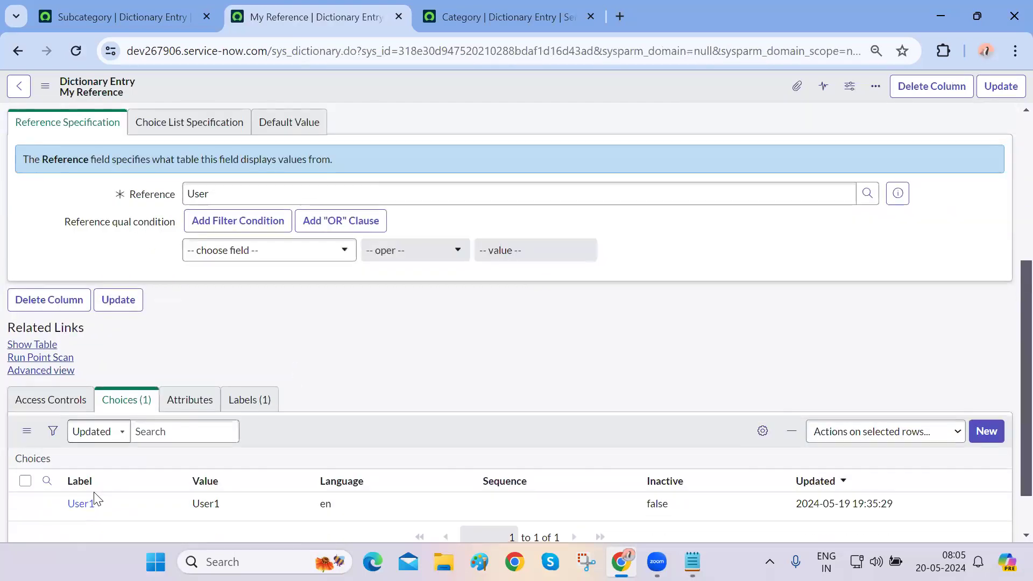
scroll(340, 395, "down", 1)
left_click(986, 370)
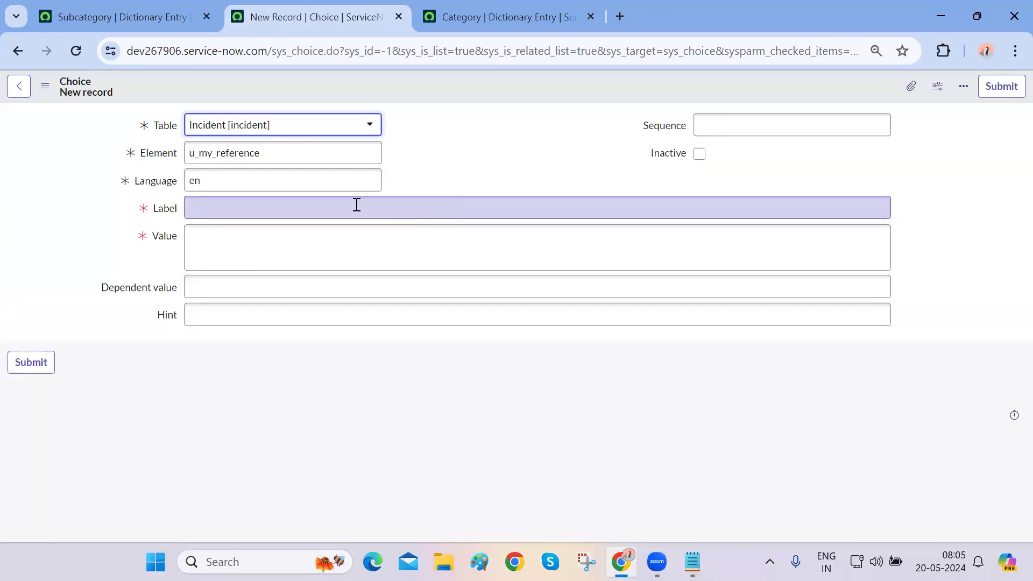
type("User1")
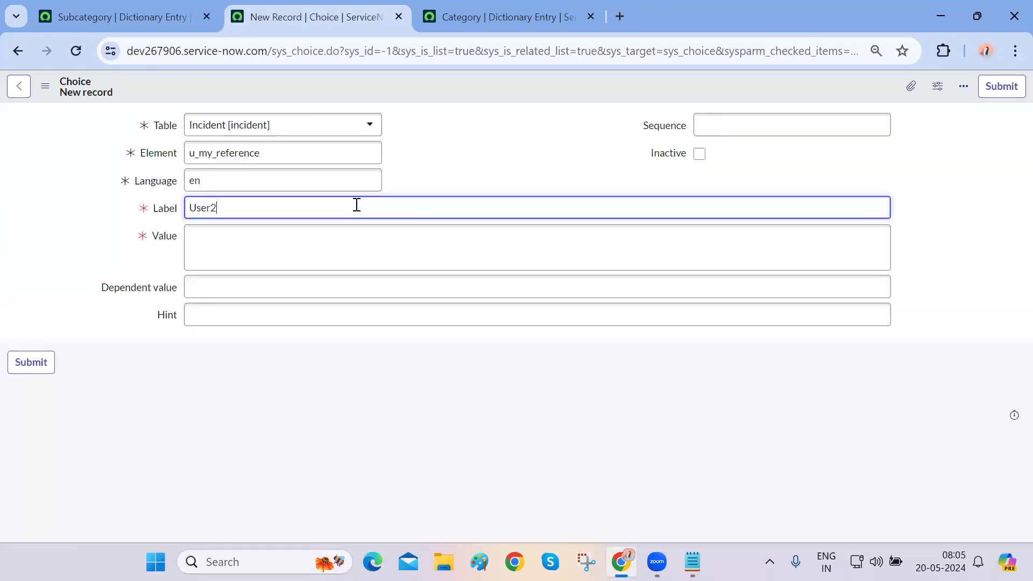
left_click(339, 235)
type("User1")
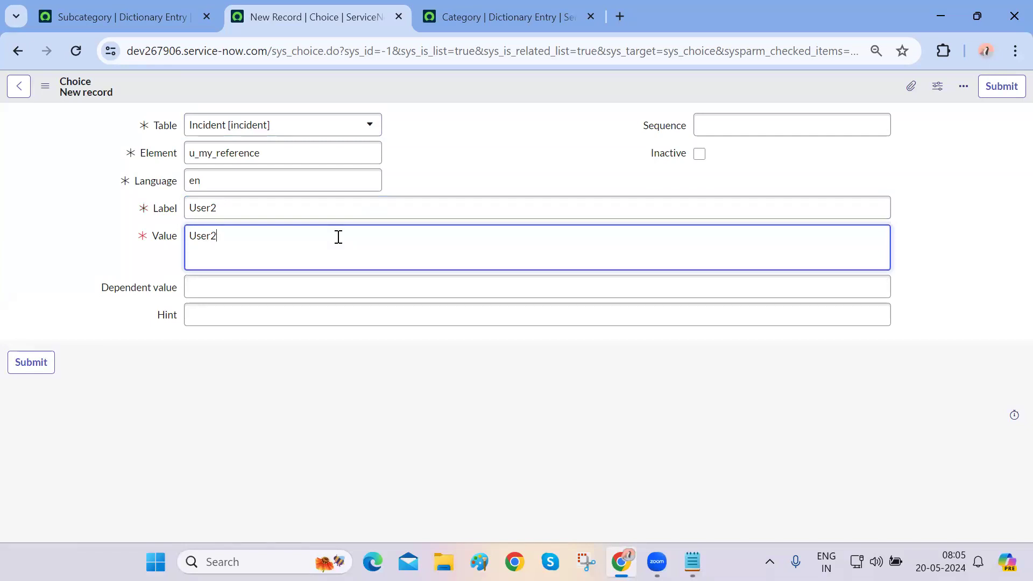
left_click(1001, 86)
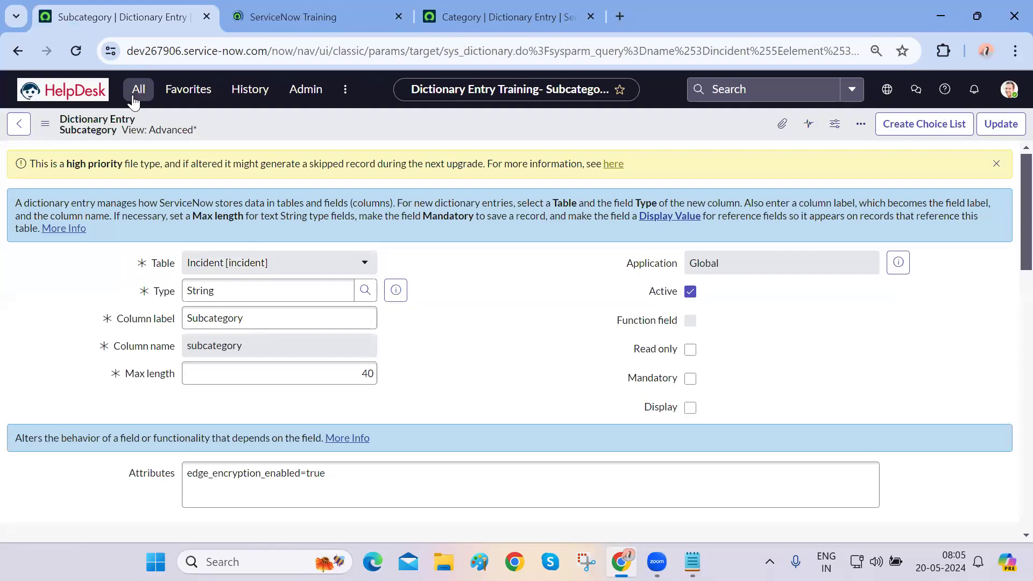
- Open the favorite Incident - All list from the Subcategory dictionary entry and start a new incident record
left_click(138, 91)
type("icnident")
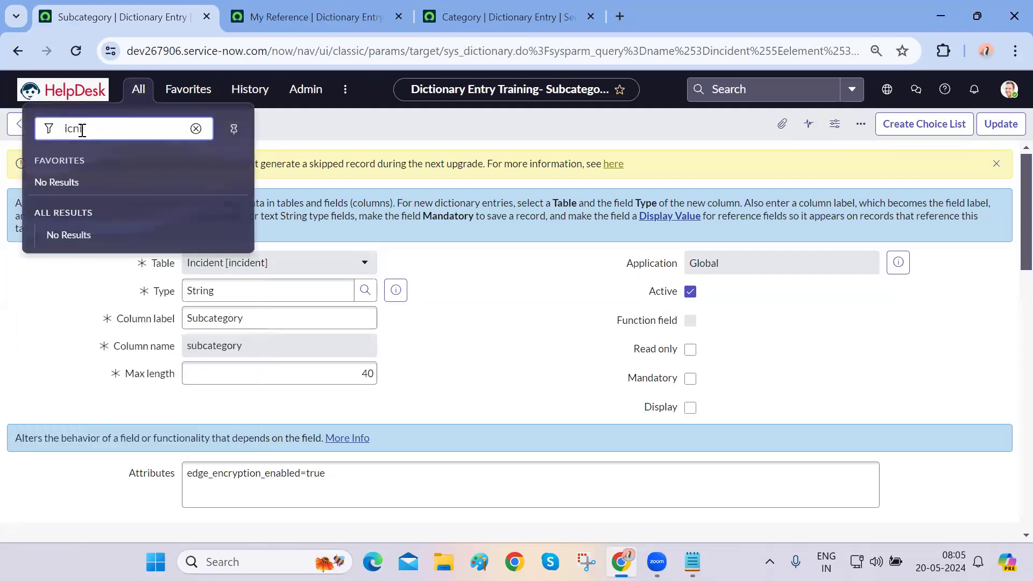
key("BackSpace")
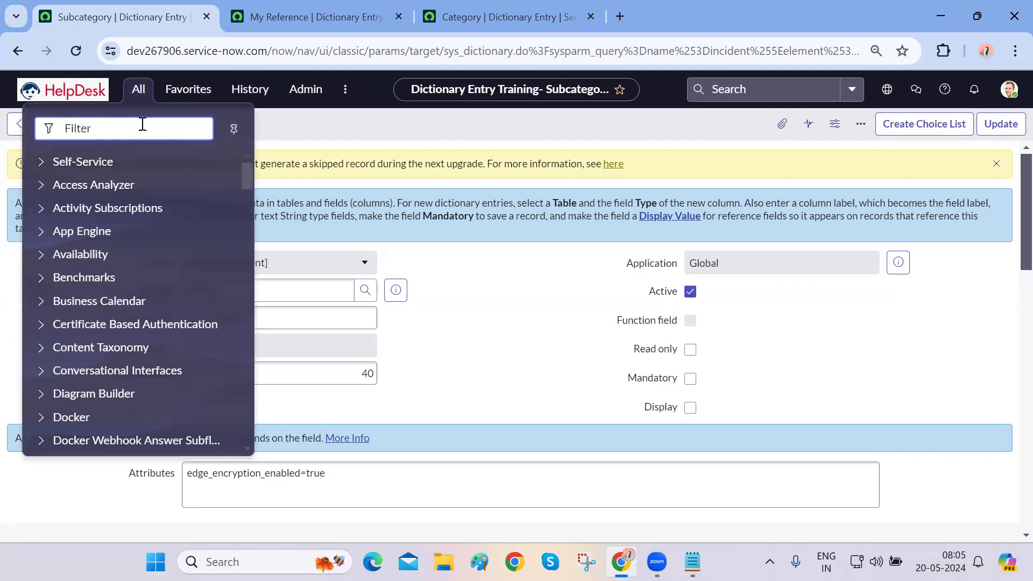
left_click(186, 90)
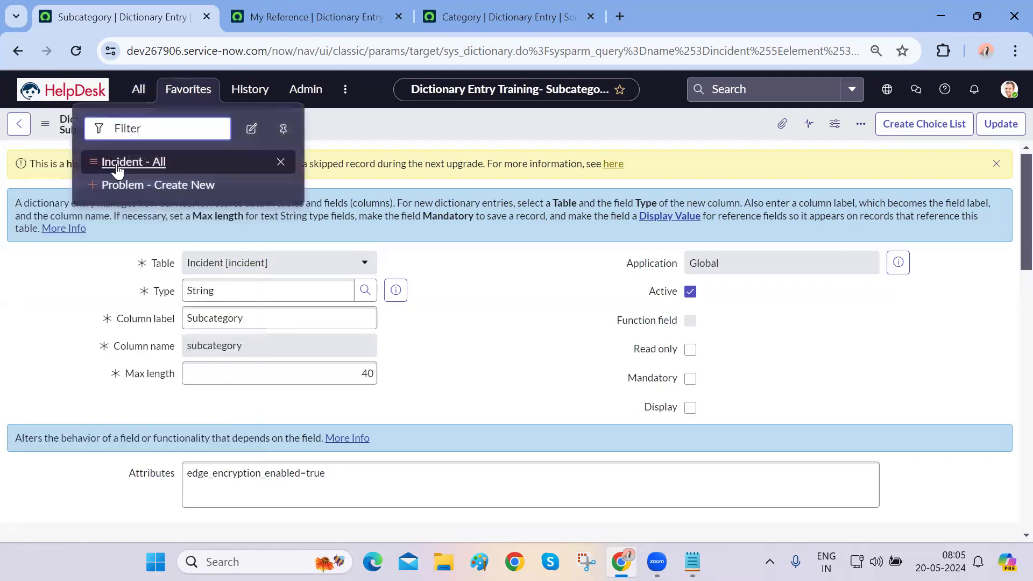
left_click(117, 164)
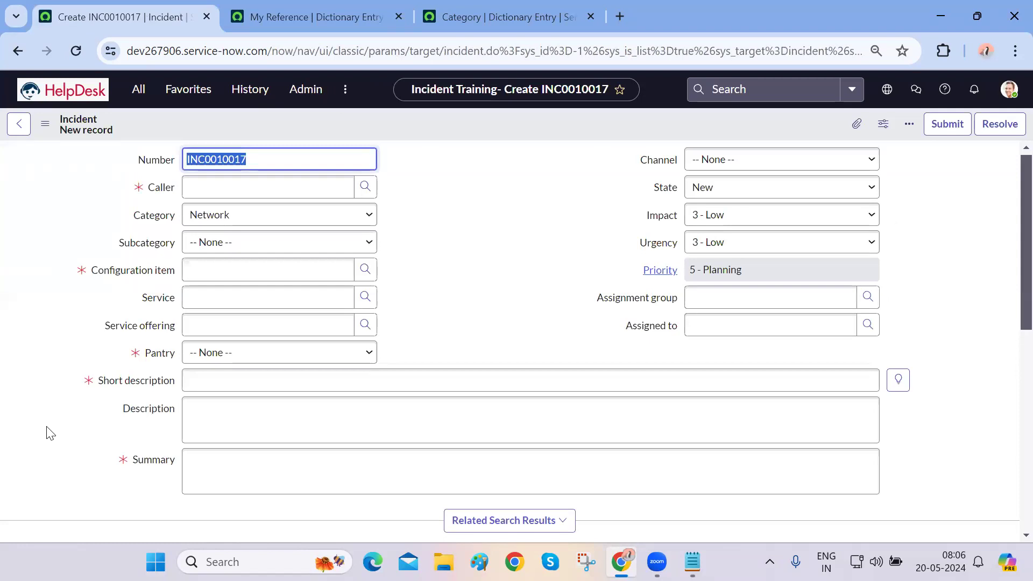
- Look at the My Reference lookup list on the new incident, reload the form and check the list again, leaving the field empty
scroll(48, 432, "down", 5)
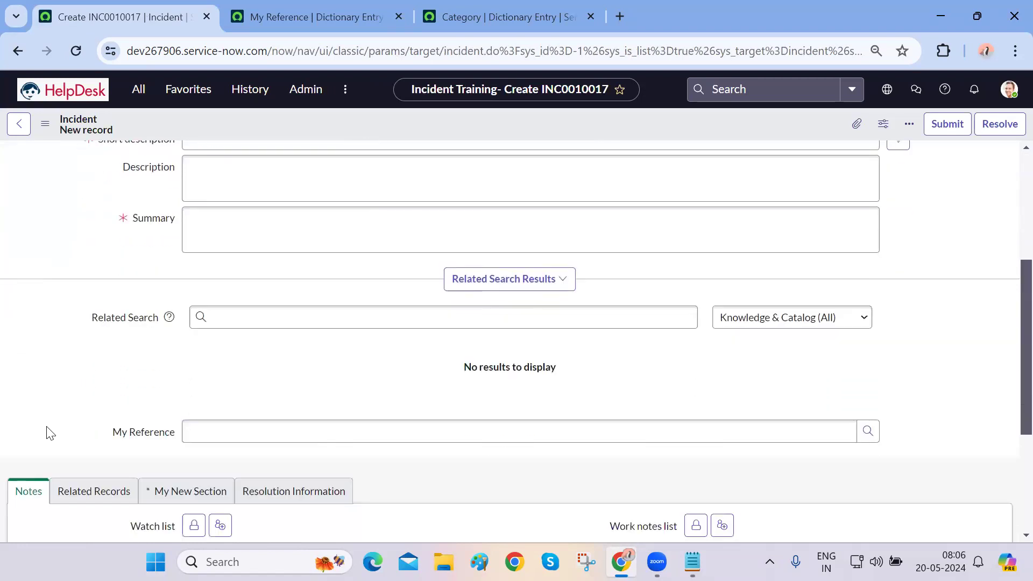
left_click(868, 427)
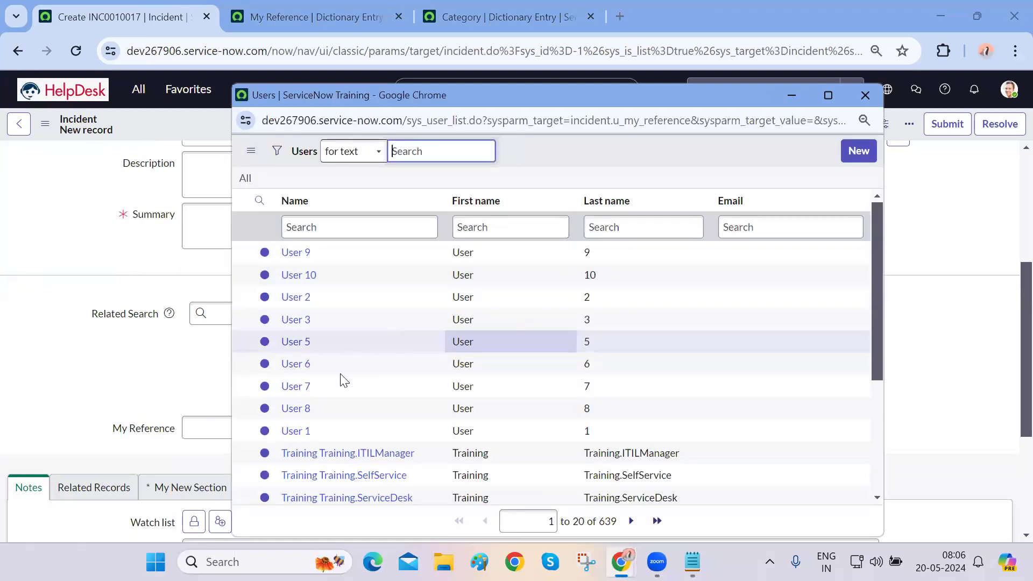
left_click(864, 96)
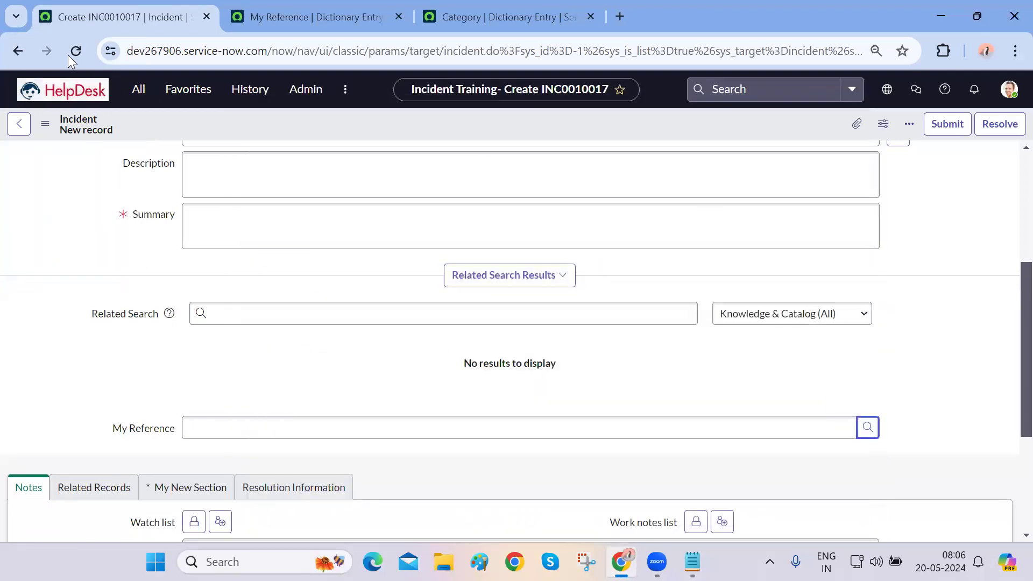
left_click(68, 55)
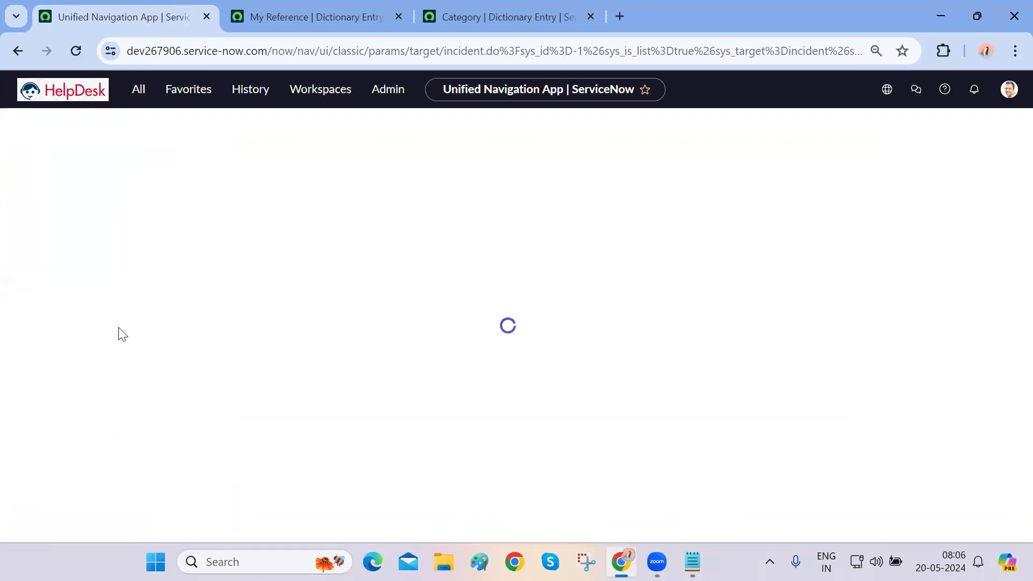
scroll(123, 333, "down", 2)
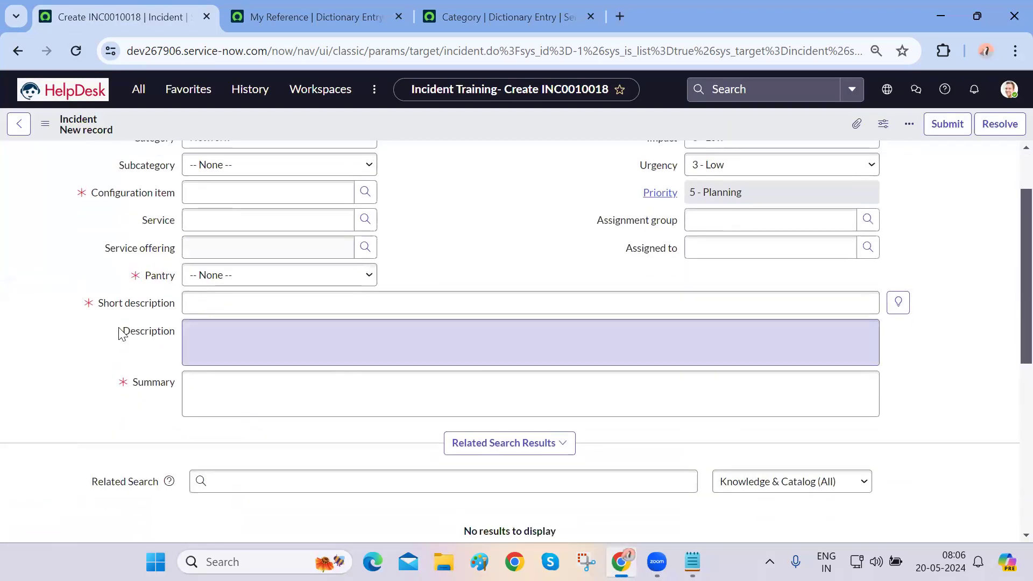
scroll(123, 333, "down", 5)
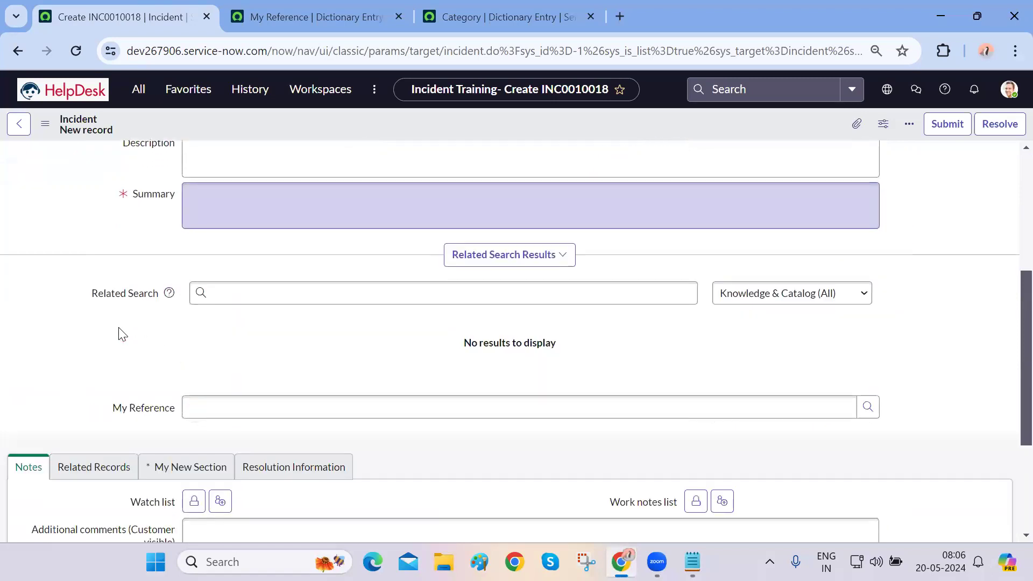
left_click(868, 305)
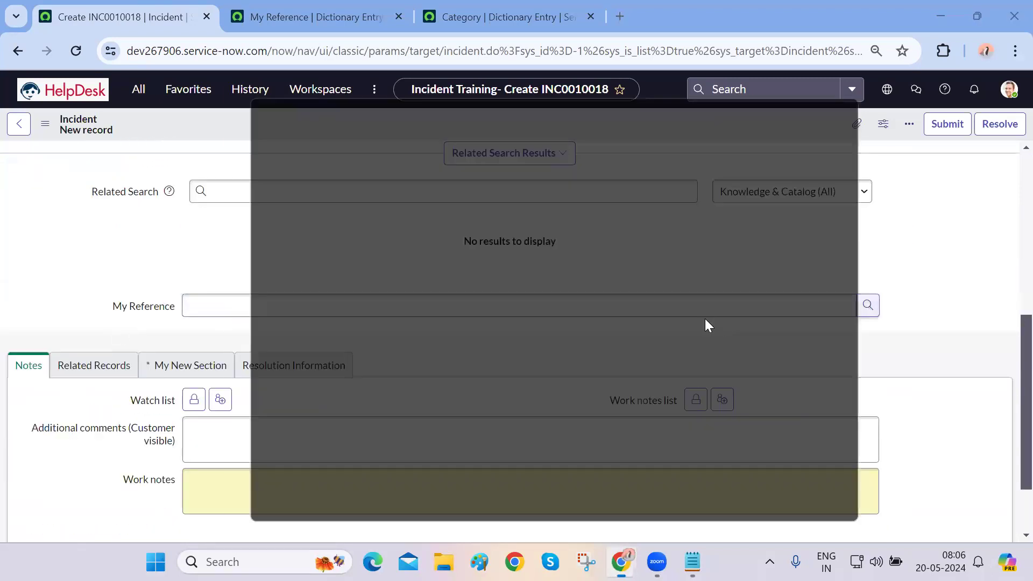
left_click(863, 95)
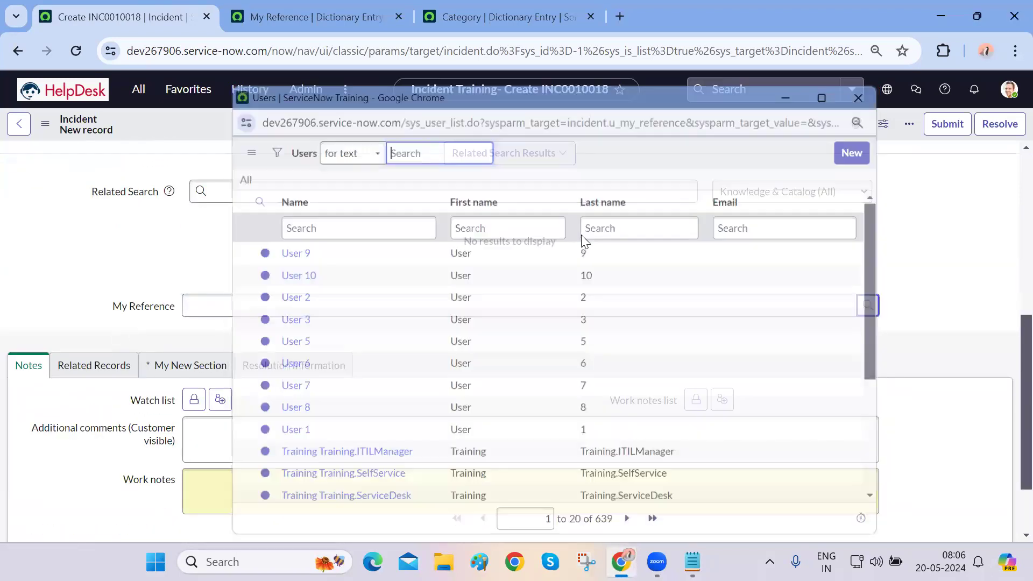
- Review the My Reference dictionary entry, comparing its referenced table with its list of choices
key("ctrl+Tab")
scroll(418, 342, "down", 7)
scroll(417, 339, "up", 4)
scroll(304, 508, "down", 3)
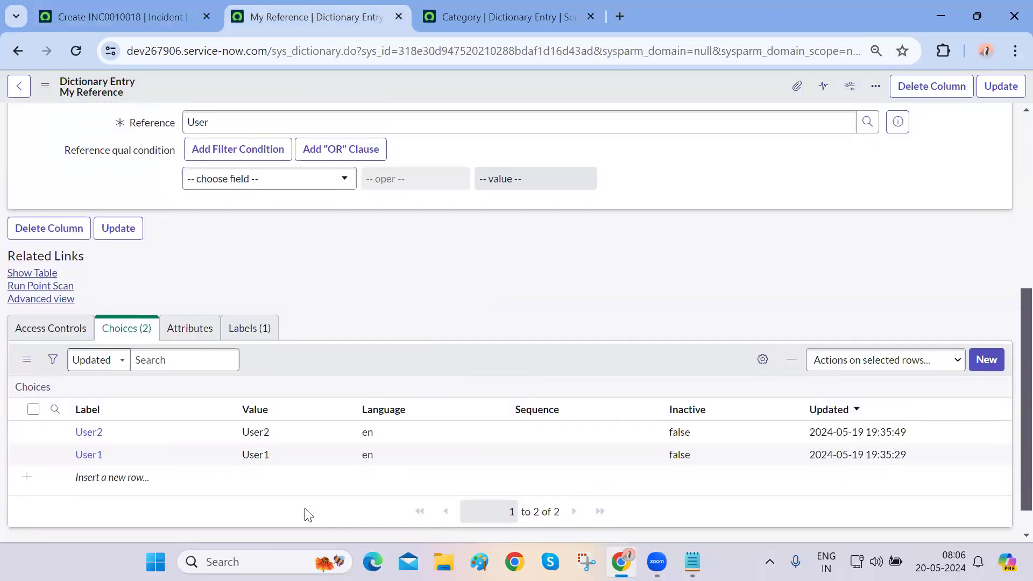
scroll(379, 380, "up", 3)
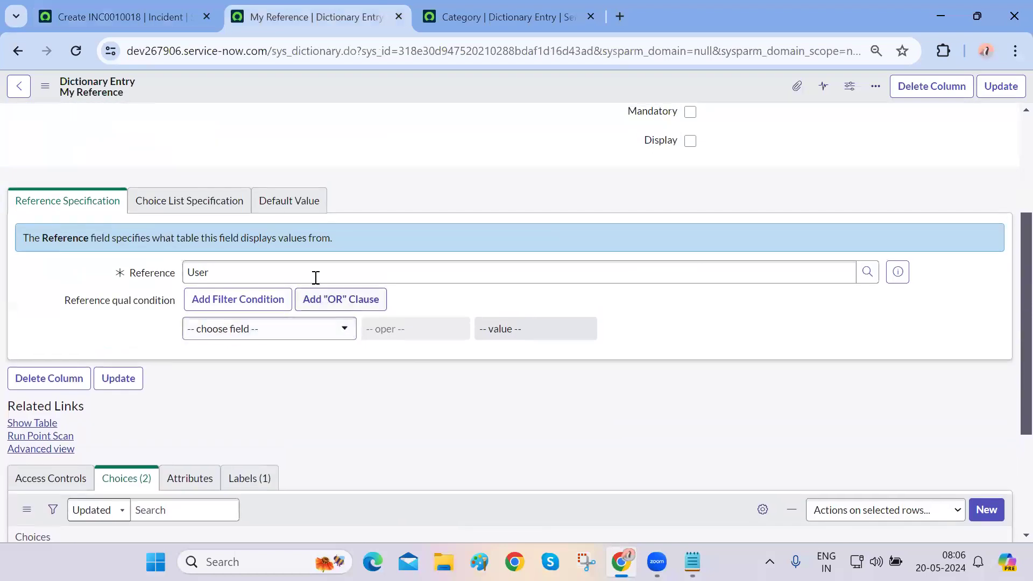
double_click(302, 273)
left_click(304, 424)
scroll(303, 424, "down", 3)
- Select the User1 and User2 choices and look at the actions available for them without applying any
left_click(35, 405)
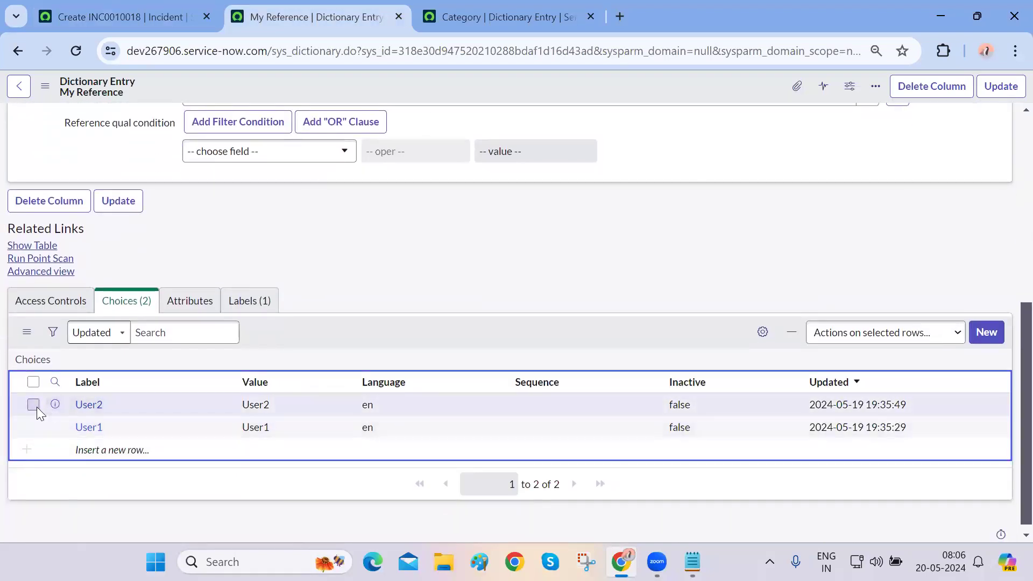
left_click(32, 429)
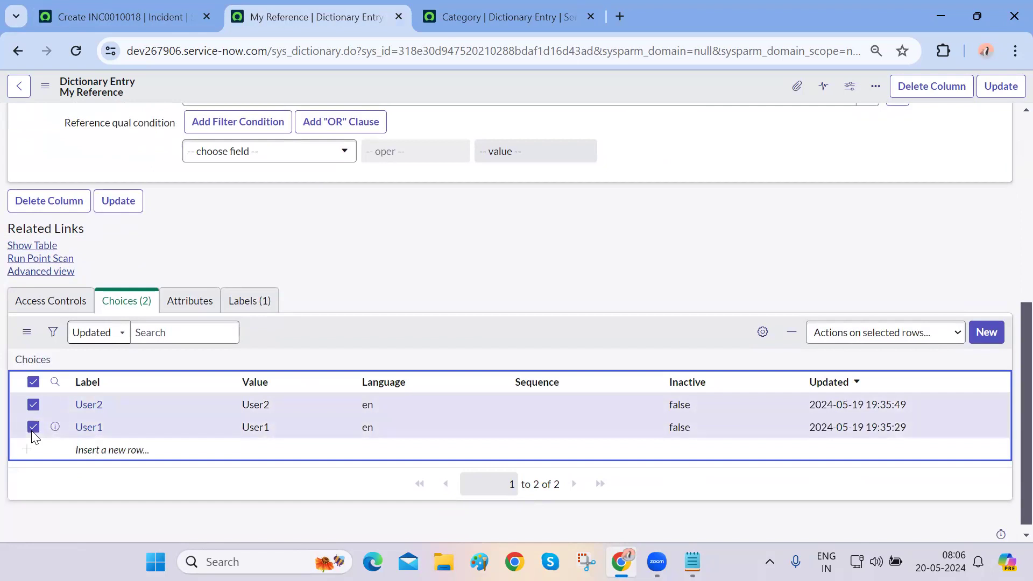
left_click(938, 337)
scroll(647, 256, "up", 1)
scroll(648, 256, "up", 5)
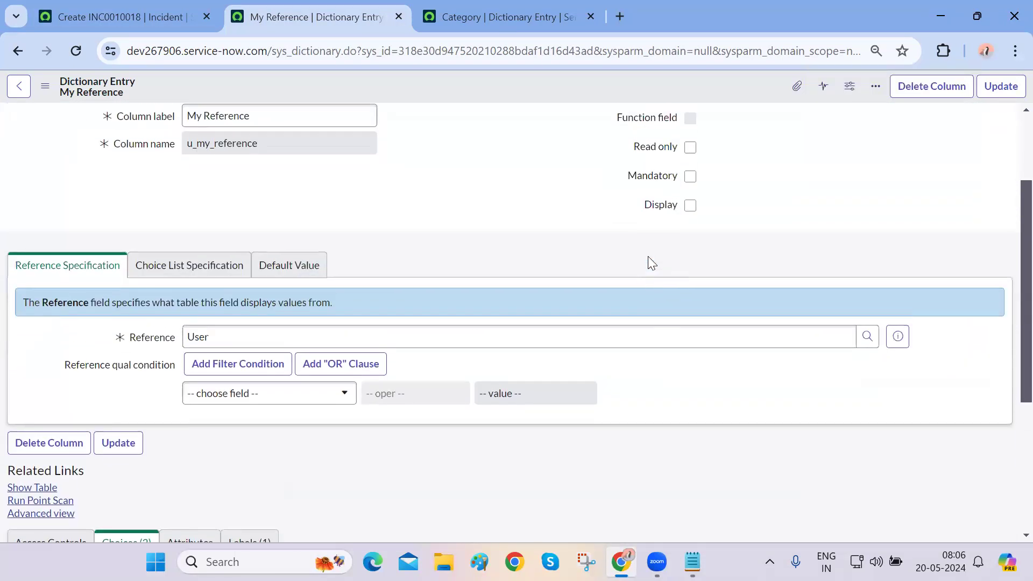
scroll(649, 263, "up", 1)
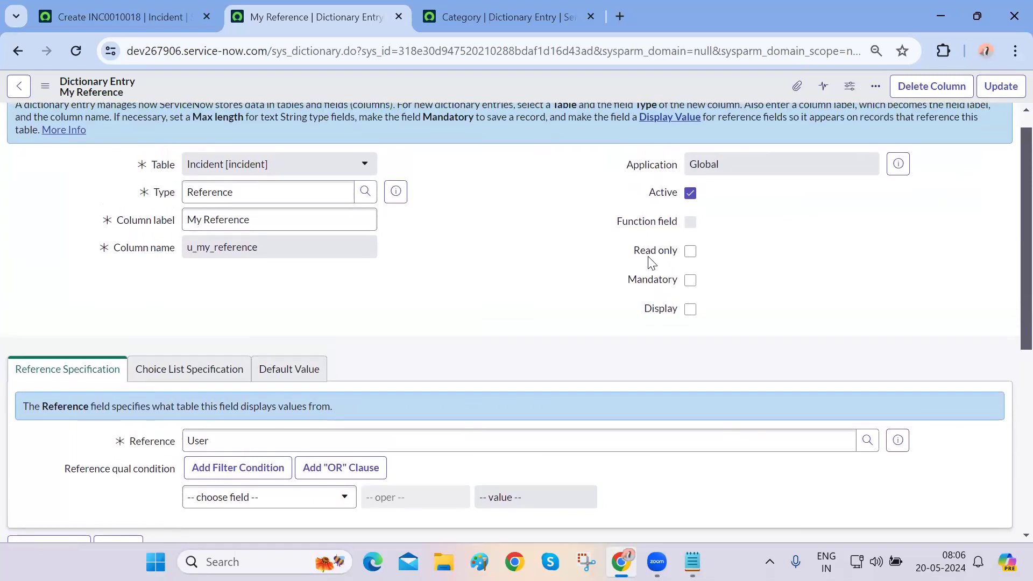
- Look through the Assignment group and Assigned to lookup lists on the new incident form, leaving both fields empty
key("ctrl+shift+Tab")
scroll(409, 361, "up", 5)
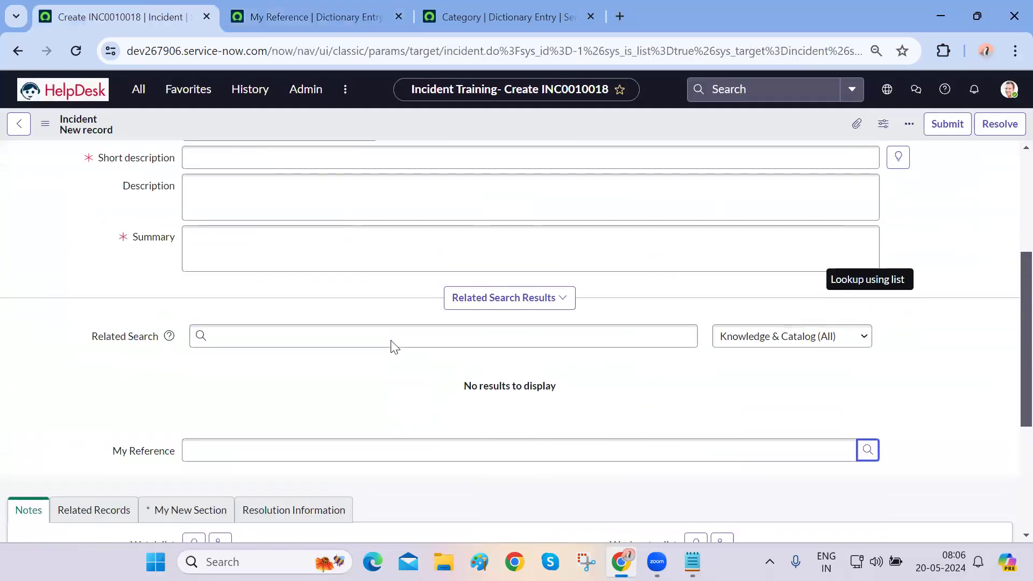
scroll(391, 341, "up", 2)
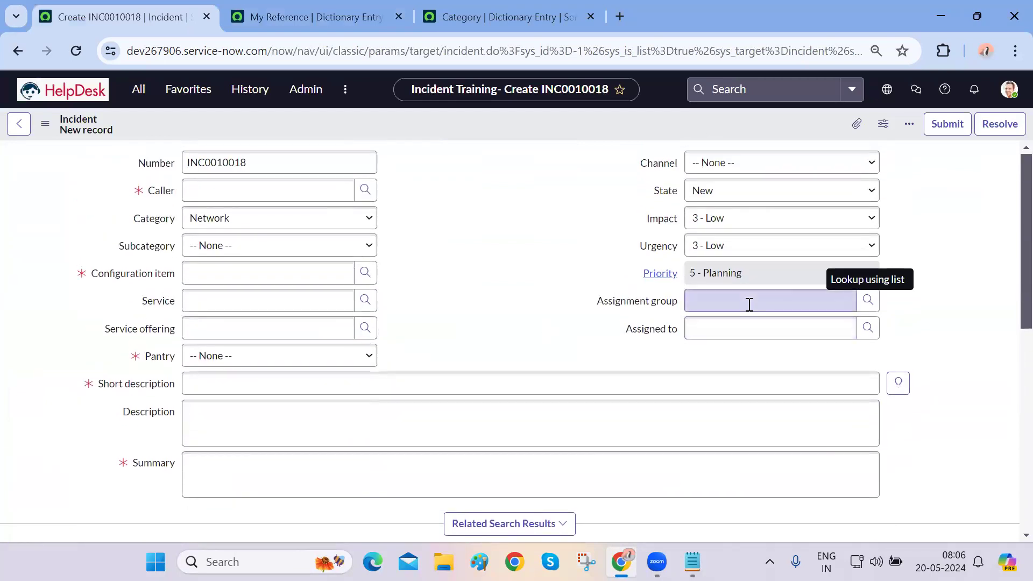
left_click(770, 306)
left_click(868, 302)
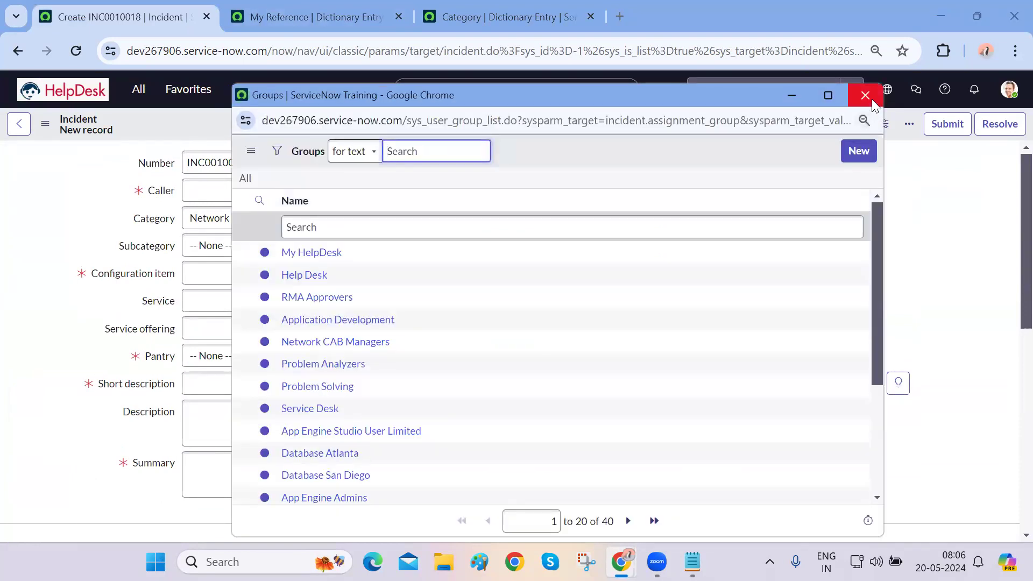
left_click(871, 99)
left_click(868, 328)
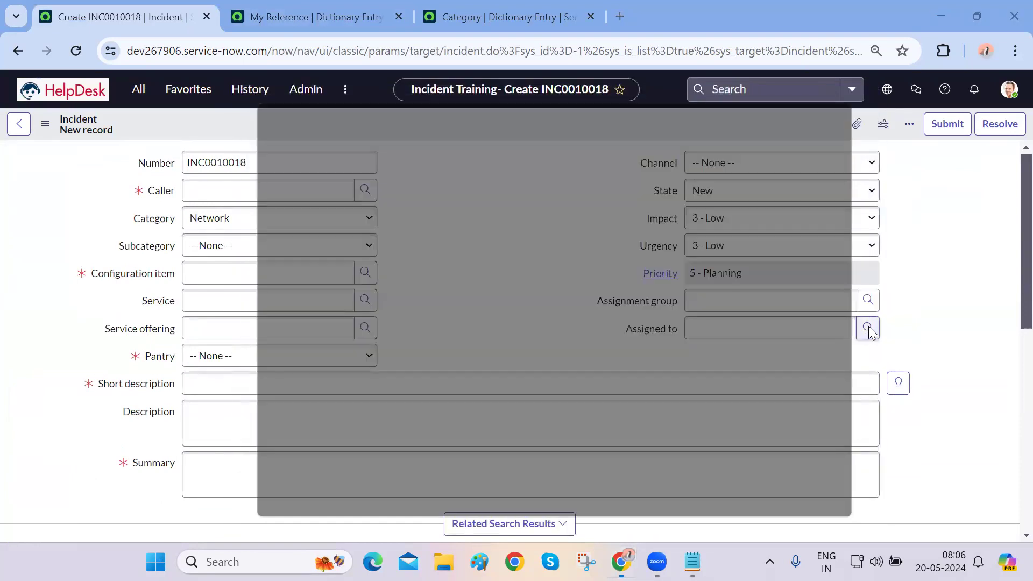
left_click(864, 94)
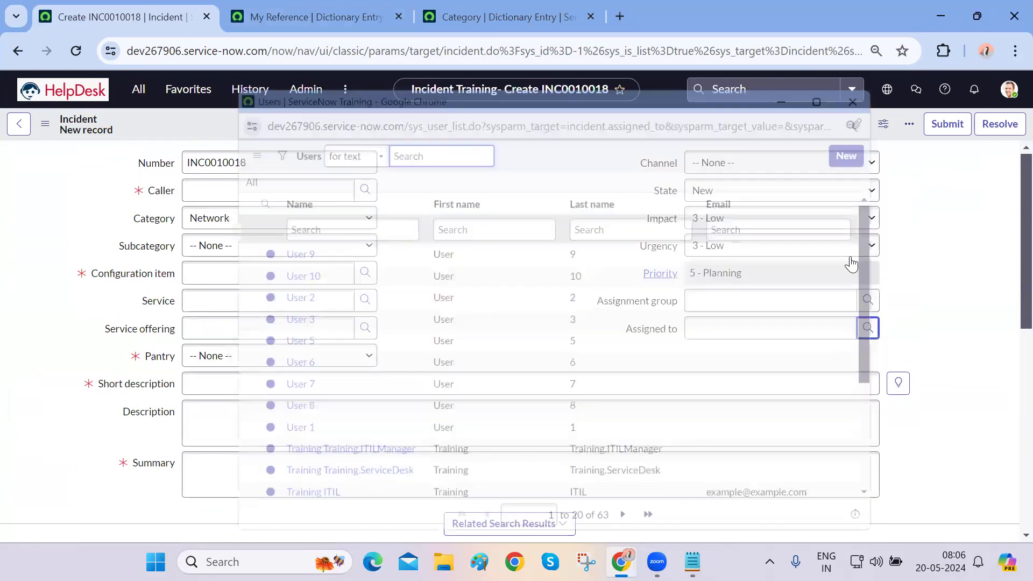
left_click(802, 304)
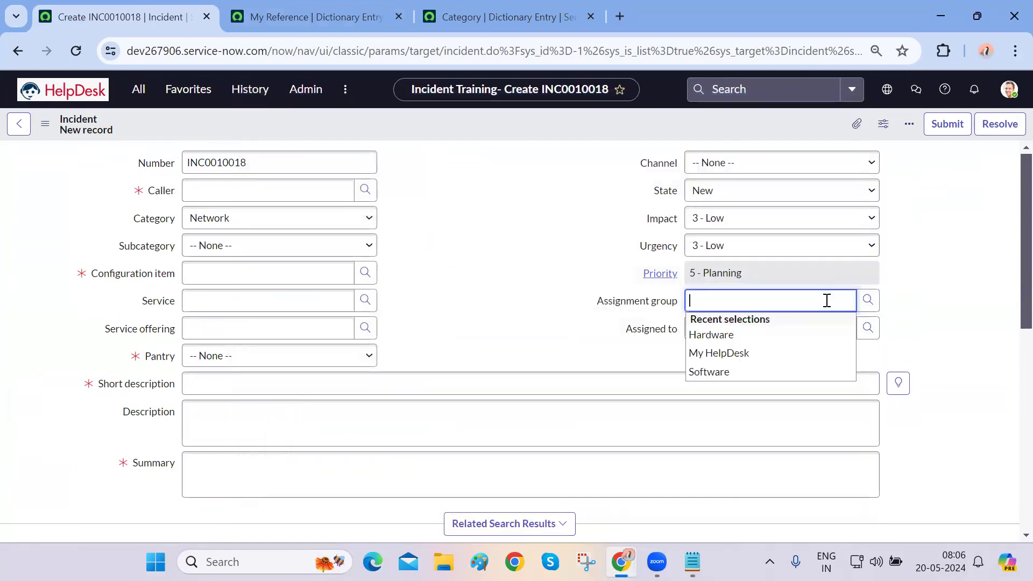
left_click(935, 293)
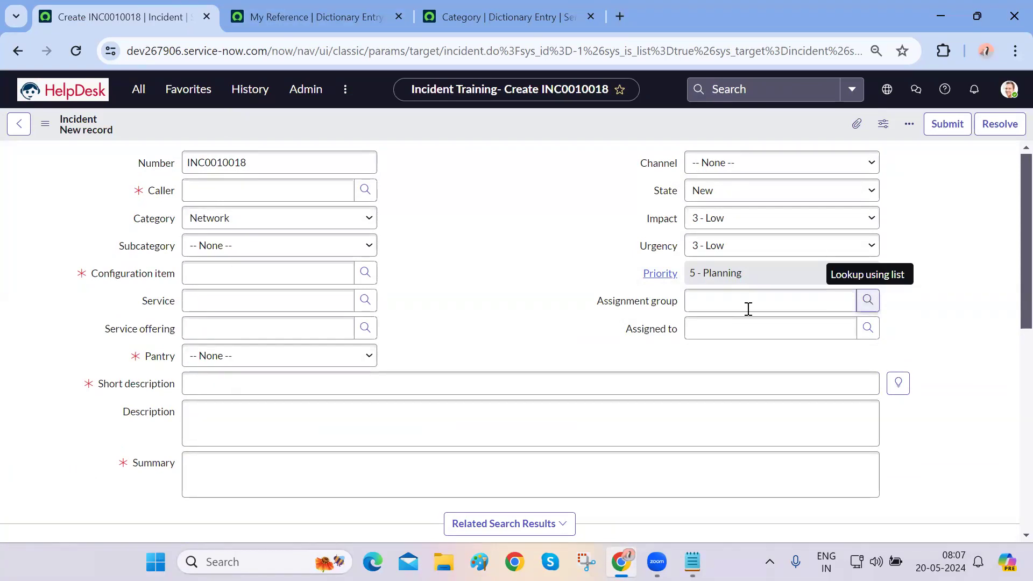
- Open the dictionary entry of the Assignment group field from the new incident form
left_click_drag(599, 306, 656, 304)
left_click(656, 305)
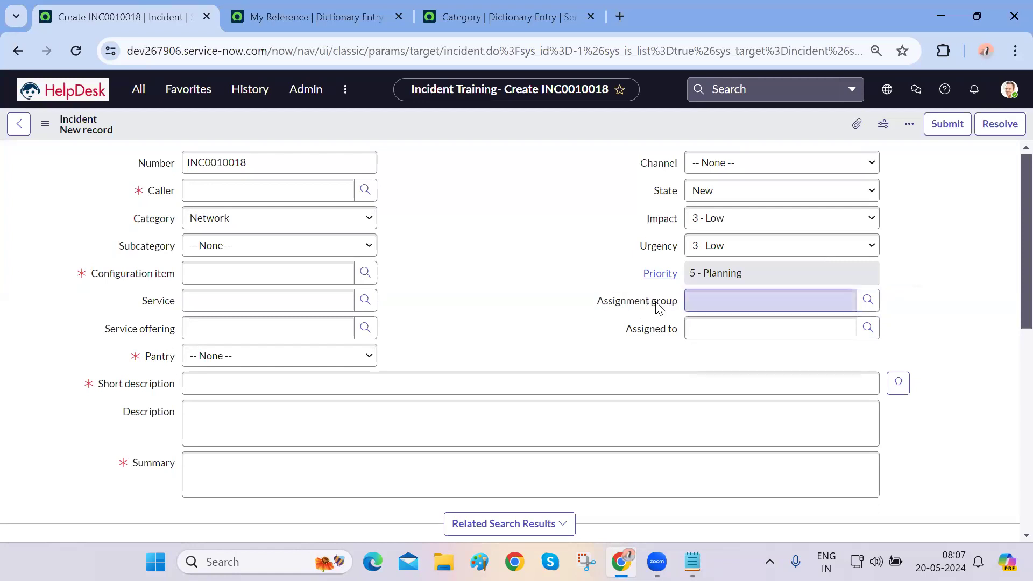
left_click(658, 307)
triple_click(605, 300)
left_click(605, 300)
left_click(533, 305)
left_click(650, 305)
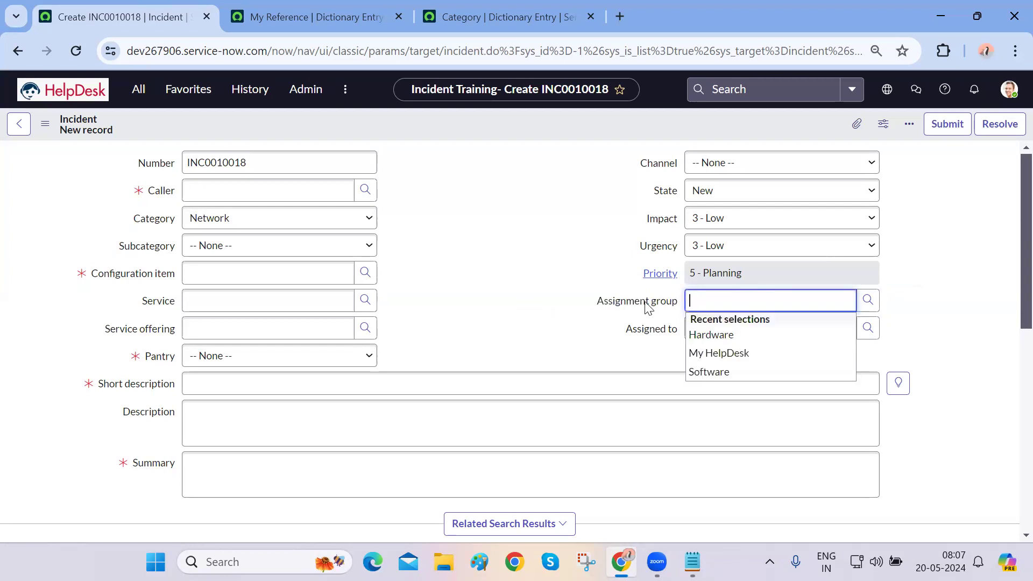
right_click(648, 305)
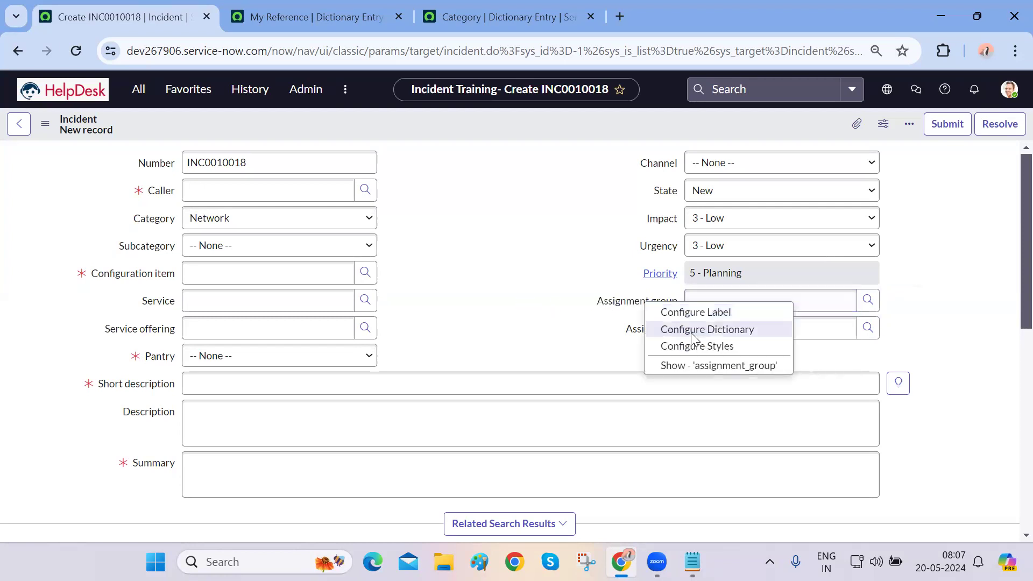
left_click(480, 322)
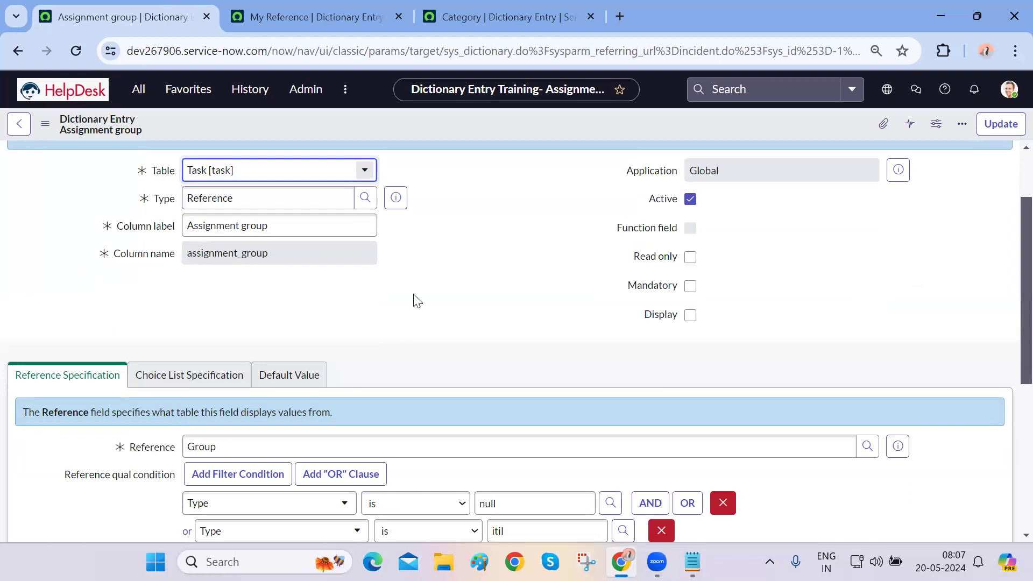
- Review the referenced table and qualifier conditions of the Assignment group entry, and switch the entry to its Advanced view
scroll(415, 300, "down", 4)
double_click(250, 248)
left_click(171, 379)
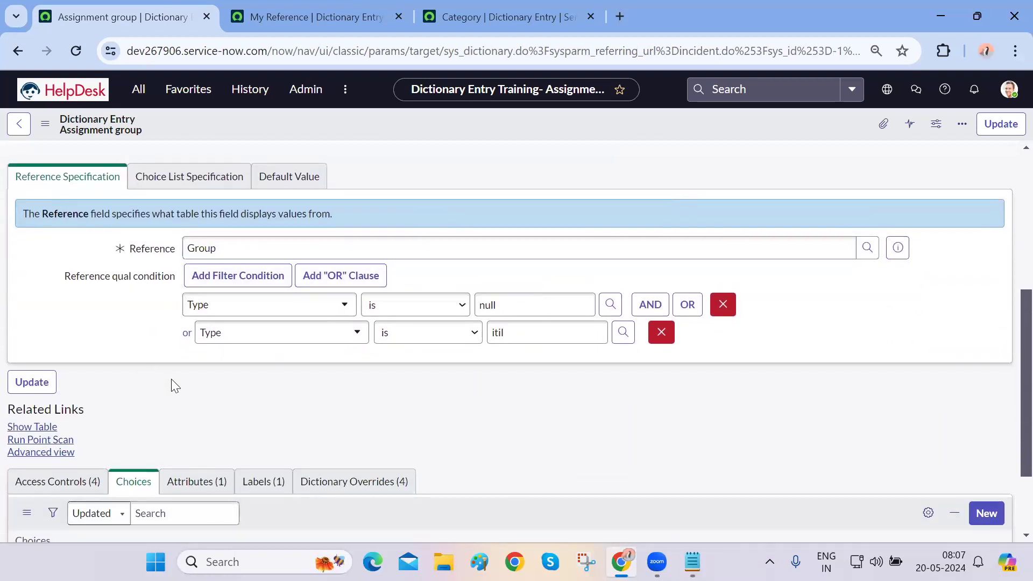
scroll(171, 378, "down", 1)
left_click(52, 406)
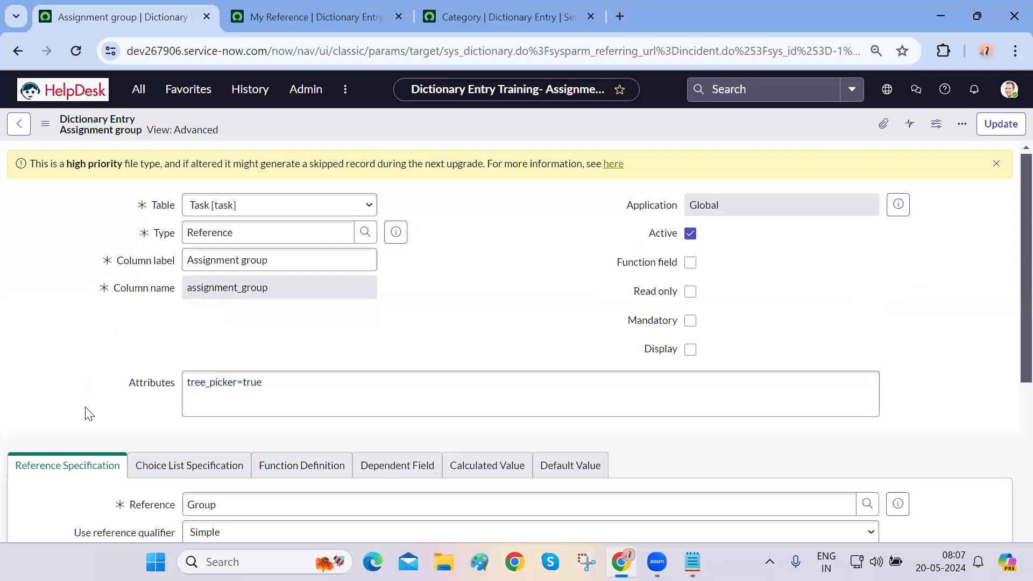
- Check the reference specification and the Dependent Field setting in the Advanced view of the Assignment group entry
scroll(86, 414, "down", 2)
scroll(86, 413, "down", 1)
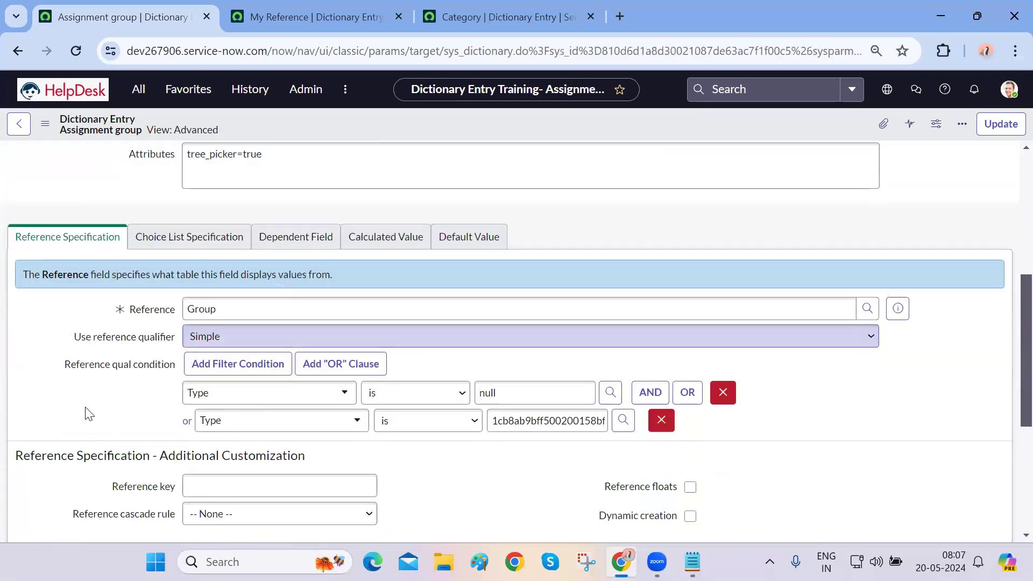
left_click(315, 239)
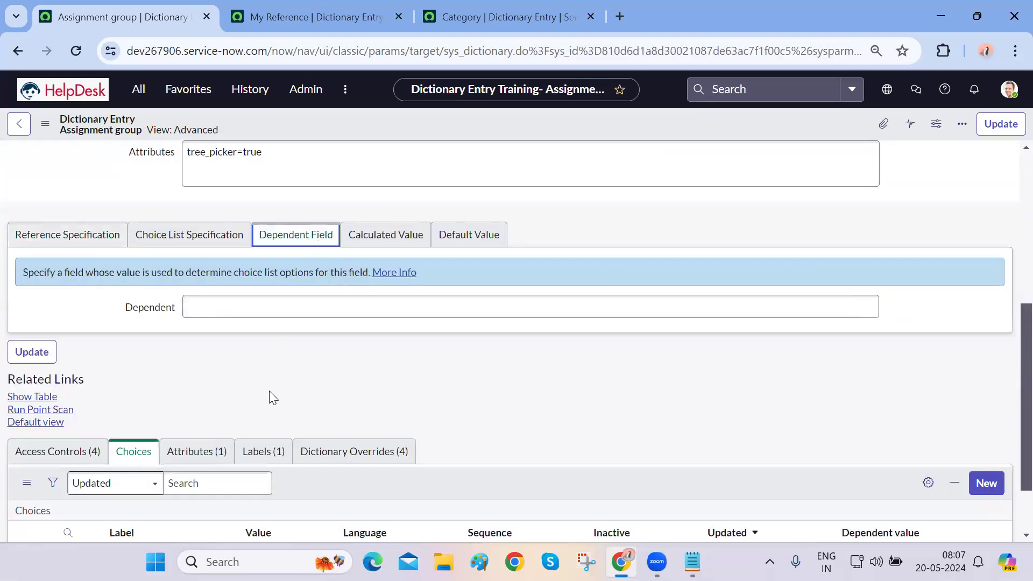
scroll(269, 398, "up", 4)
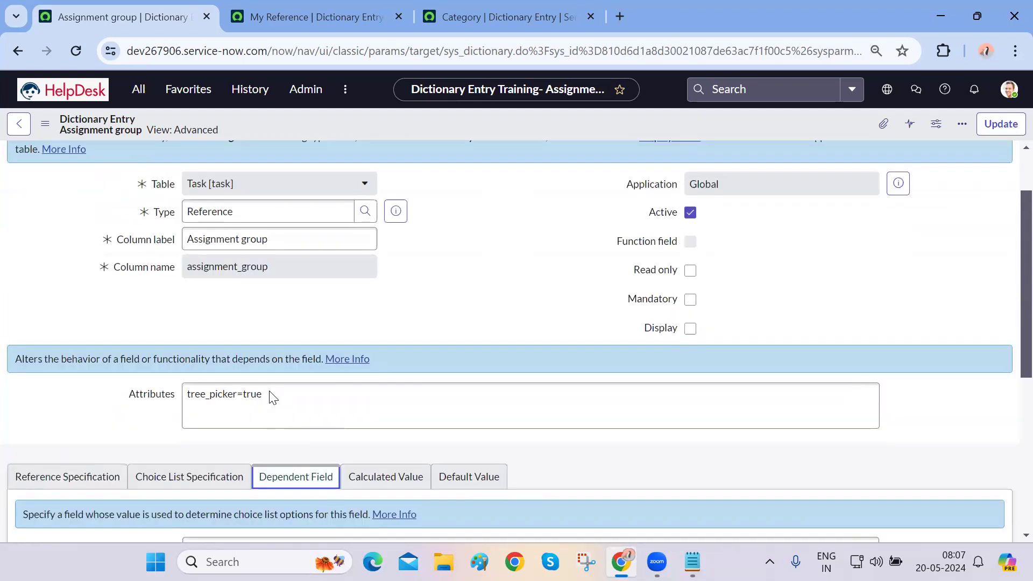
scroll(271, 398, "up", 2)
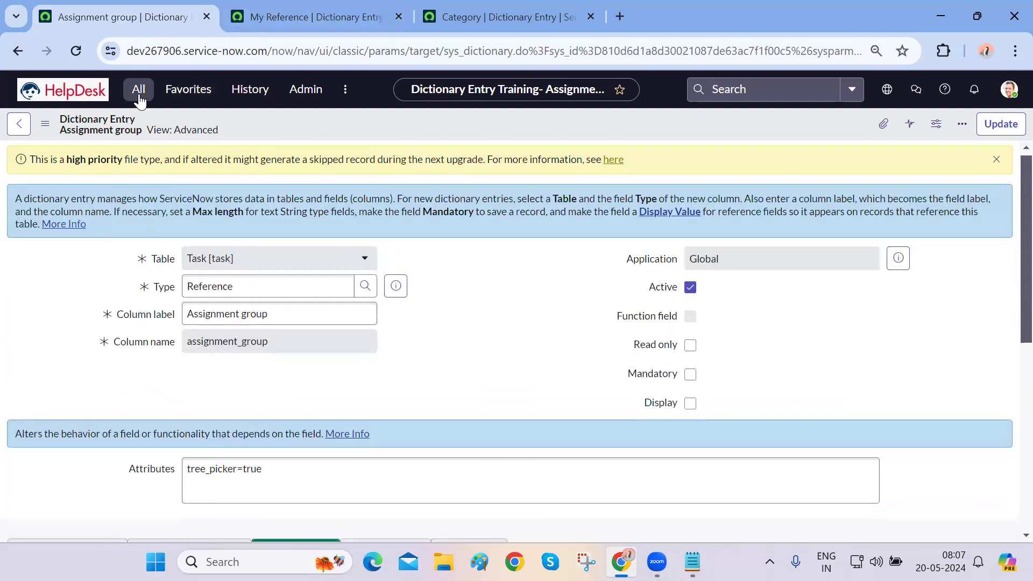
- Open the favorite Incident - All list in a separate browser tab and open incident INC0010010 from it
left_click(139, 97)
left_click(191, 91)
left_click(120, 164, "ctrl")
key("ctrl+Tab")
key("ctrl+Tab")
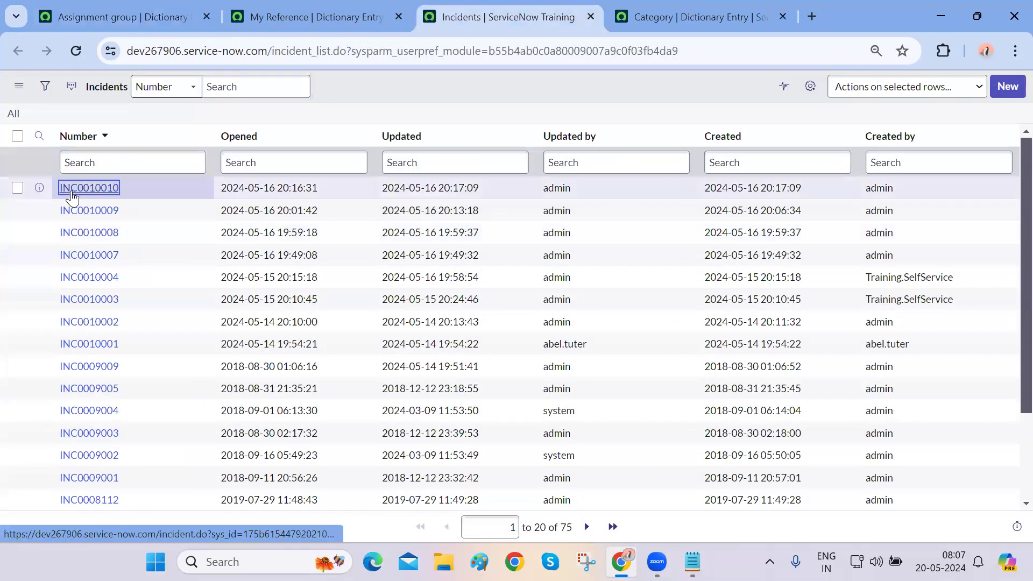
left_click(72, 189)
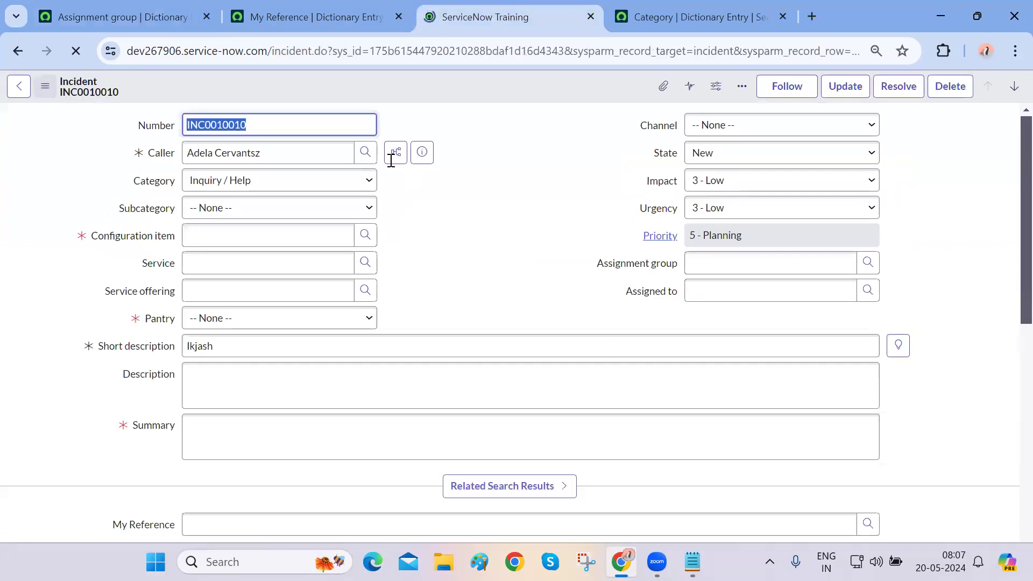
- Open the dictionary entry of the incident's Assigned to field and examine which field it depends on
right_click(642, 291)
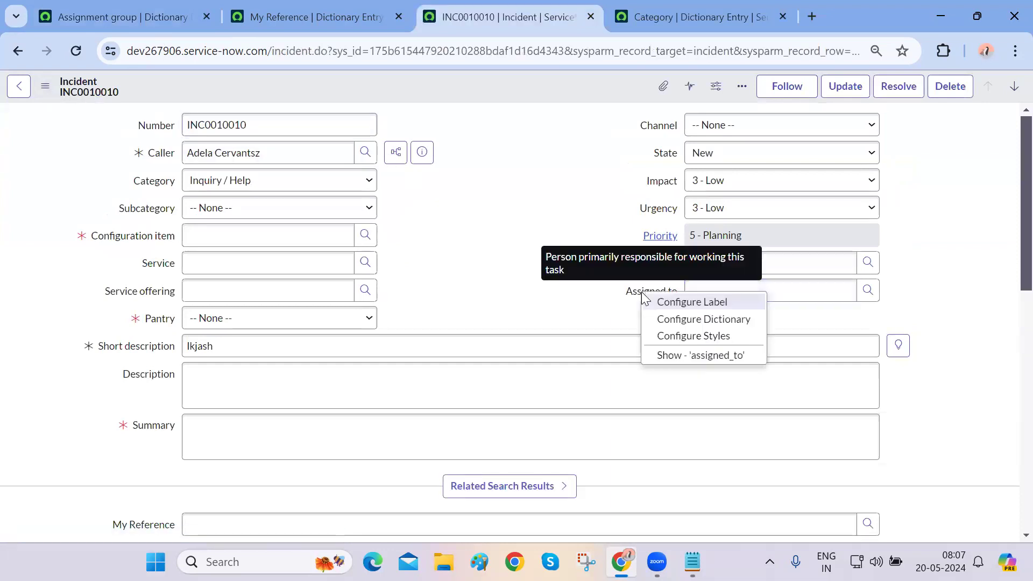
left_click(681, 319)
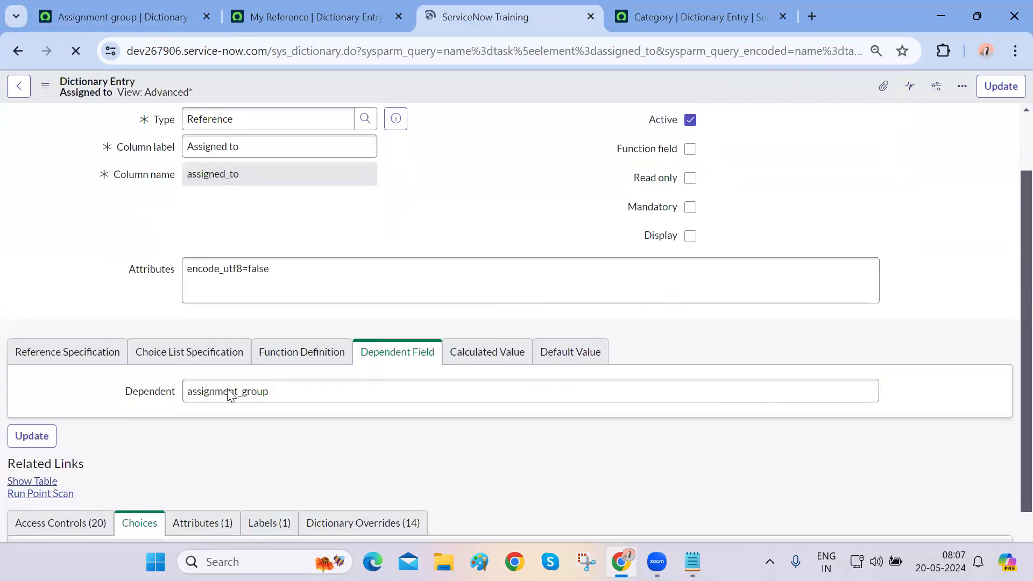
scroll(230, 391, "down", 3)
left_click(217, 381)
double_click(217, 381)
left_click(247, 458)
scroll(245, 458, "down", 3)
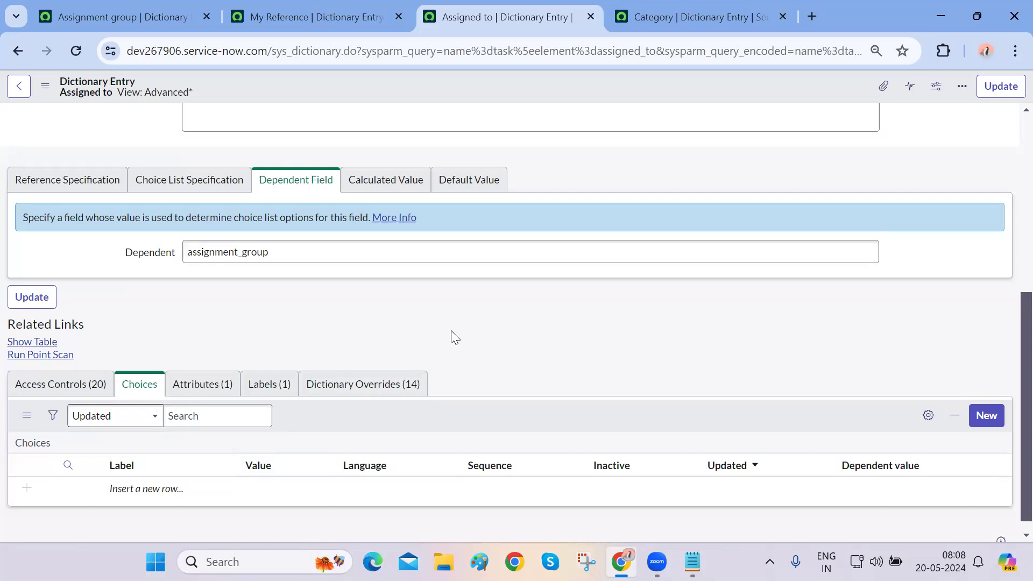
double_click(306, 255)
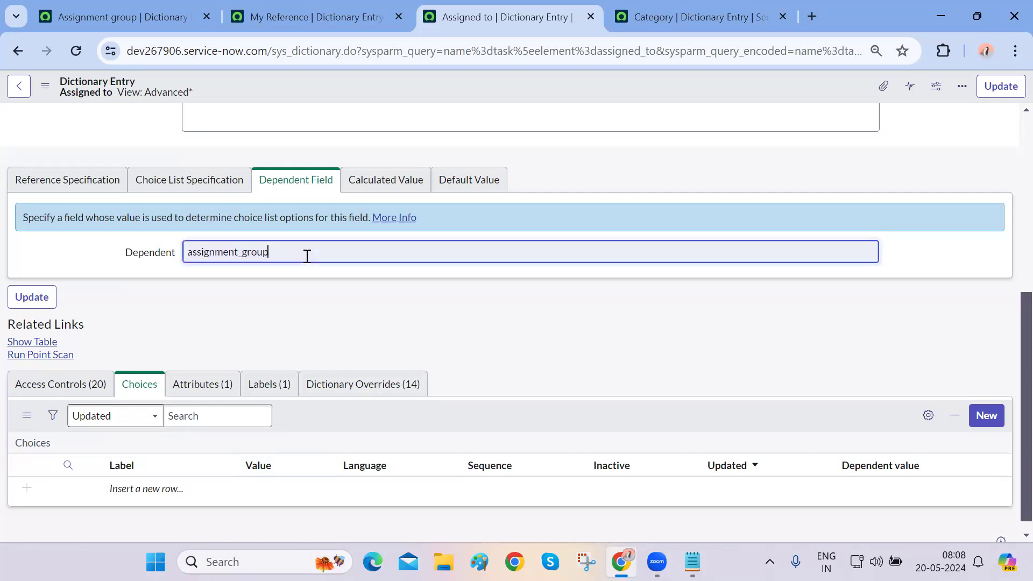
left_click(317, 314)
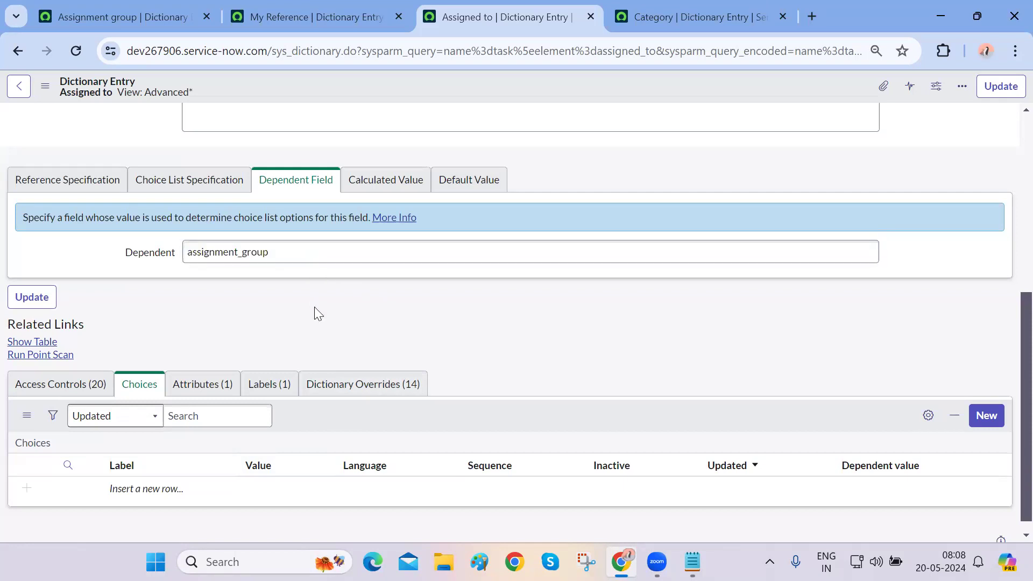
- Look through the open dictionary entry tabs and return to the Assignment group entry
left_click(289, 21)
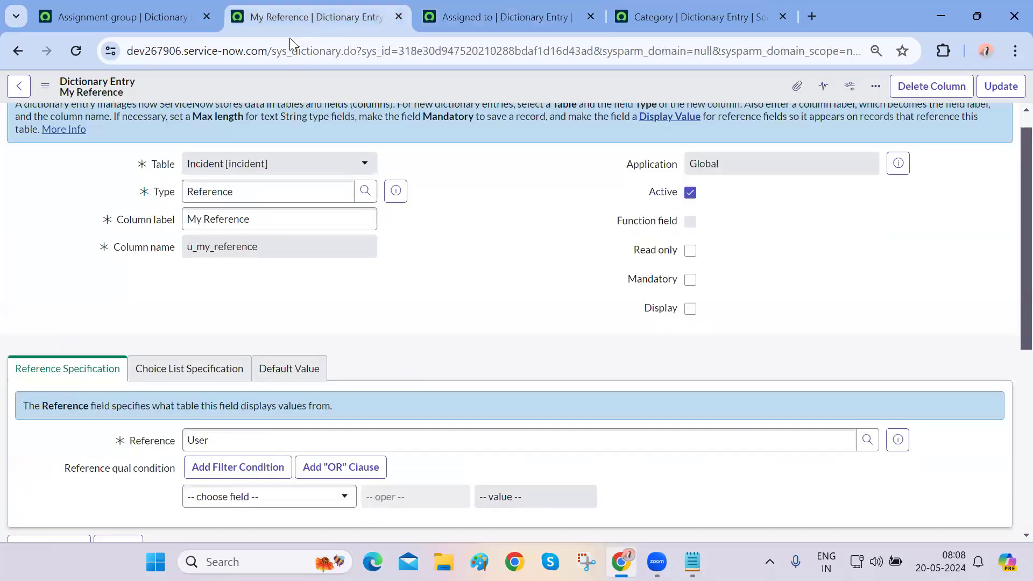
left_click(144, 15)
key("ctrl+Tab")
key("ctrl+Tab")
key("ctrl+Tab")
key("ctrl+Tab")
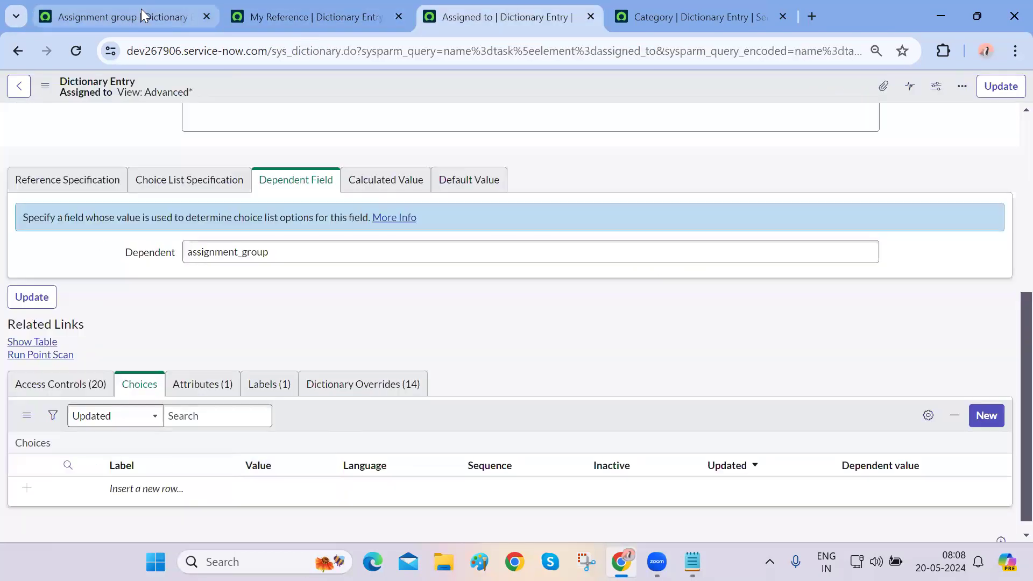
key("ctrl+Tab")
key("ctrl+Tab")
key("ctrl+Tab")
key("ctrl+Tab")
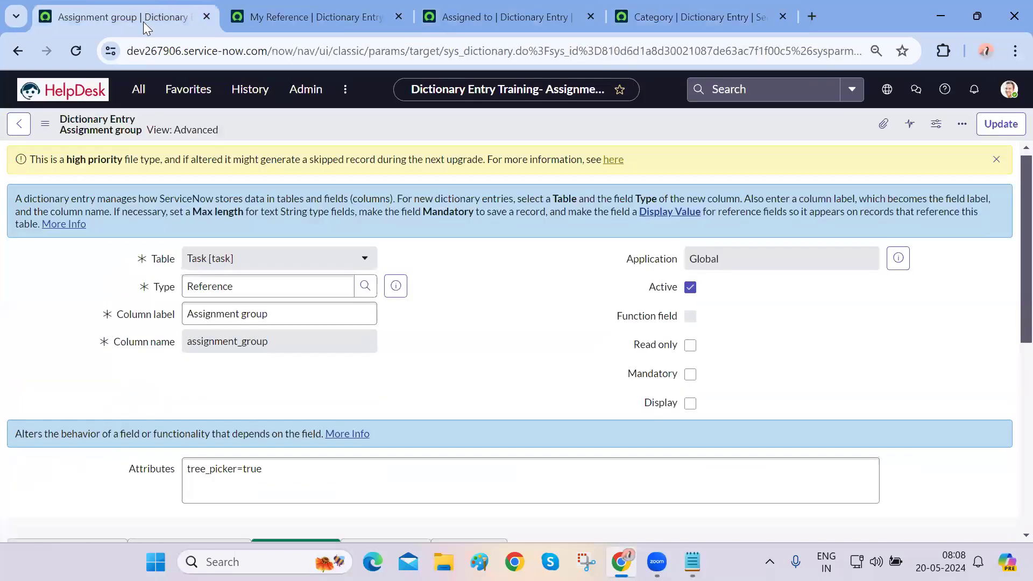
- Find the favorite Incident - All list by filtering for "incident", and open INC0010010 from it in its own browser tab
left_click(138, 89)
type("incident")
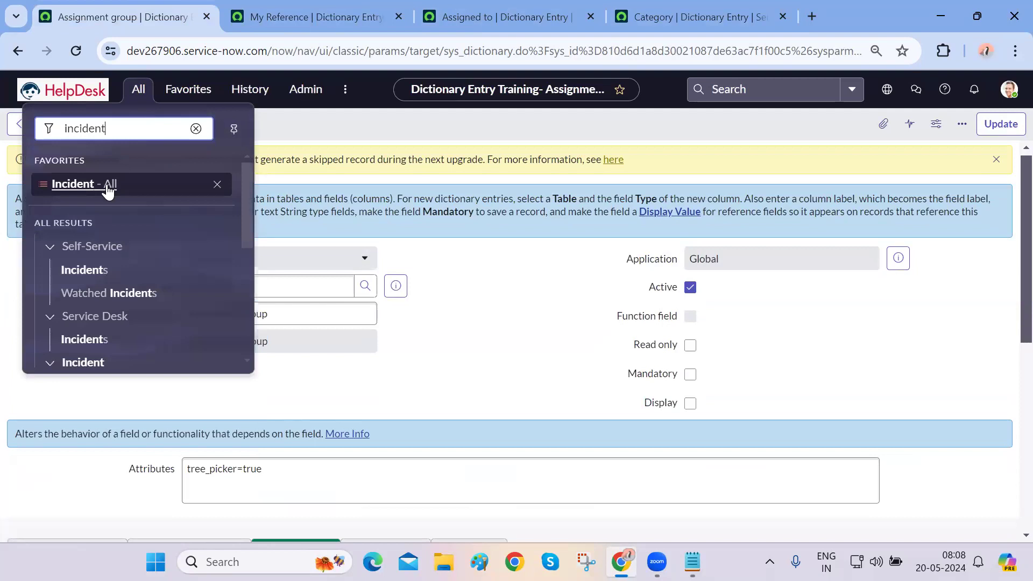
left_click(108, 188)
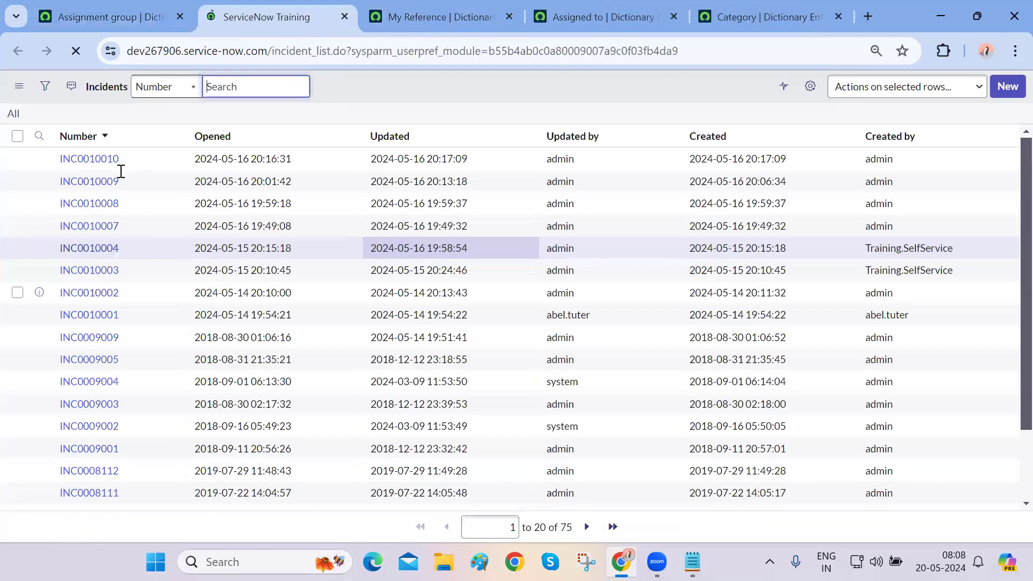
left_click(96, 187, "ctrl")
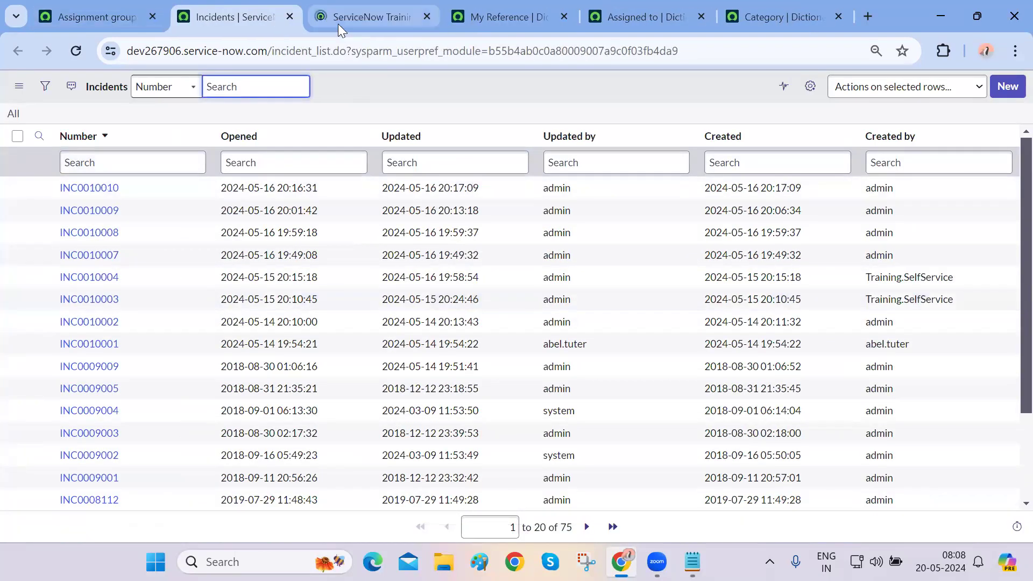
left_click(339, 21)
- View the Assigned to lookup list on INC0010010 while no assignment group is set, and close it without choosing a user
left_click(661, 292)
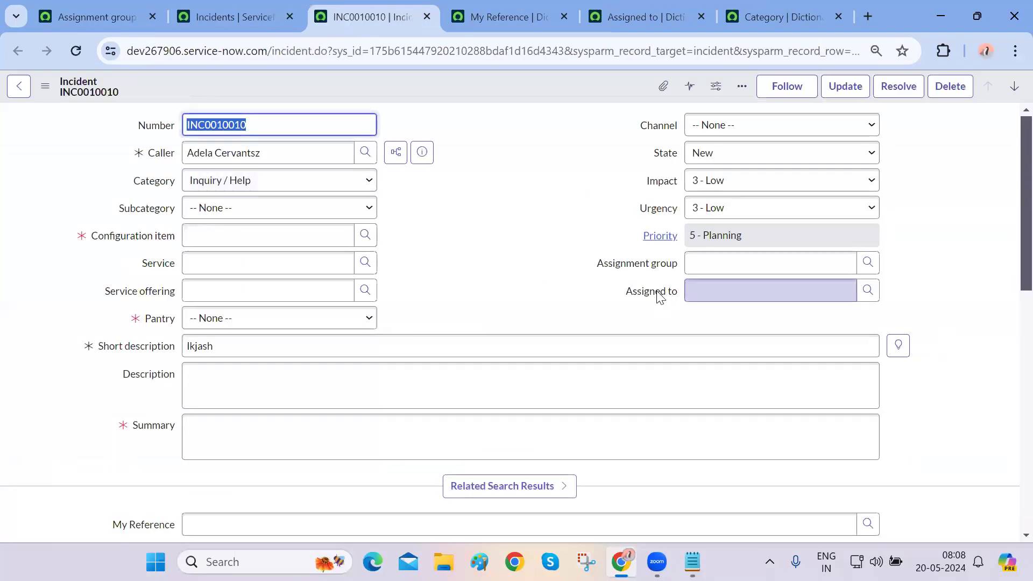
left_click(868, 290)
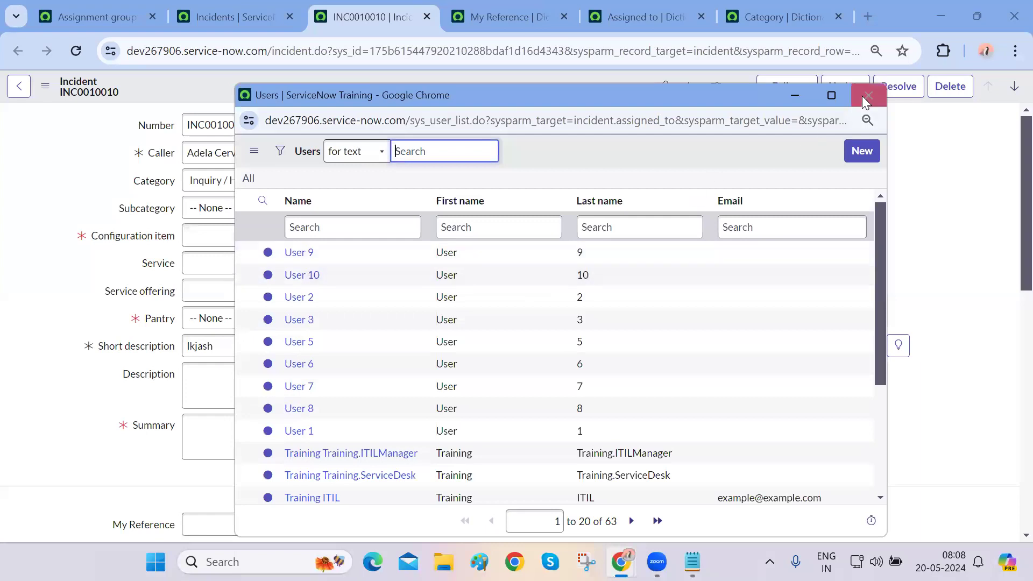
left_click(865, 95)
- Set the Assignment group of incident INC0010010 to Hardware
left_click(788, 262)
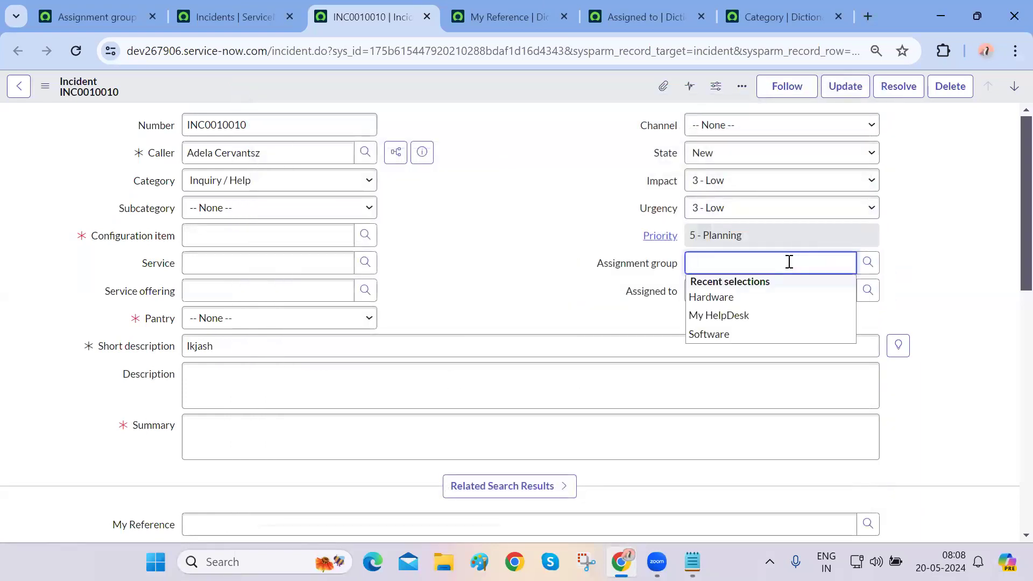
left_click(765, 297)
double_click(755, 264)
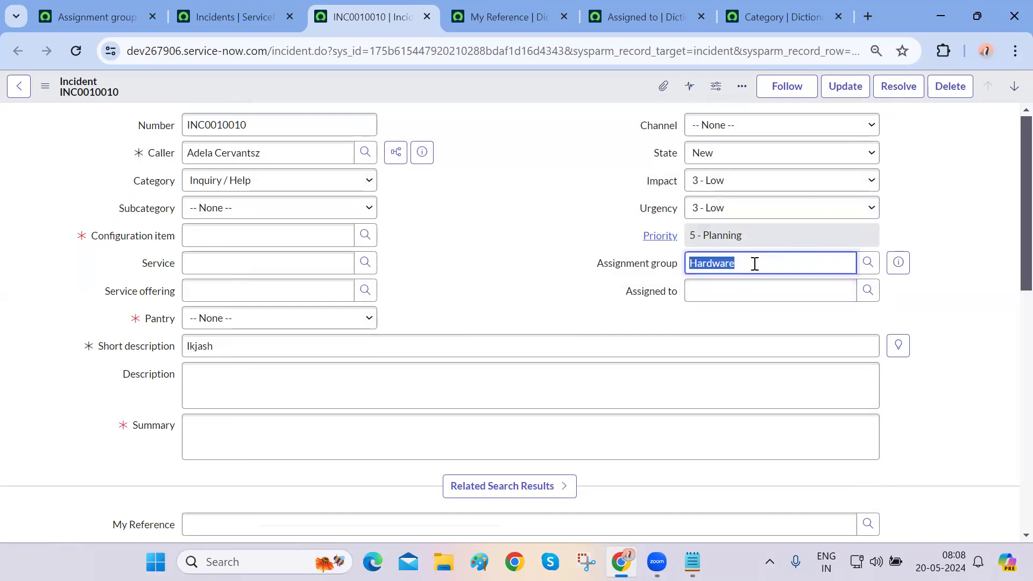
left_click(948, 311)
double_click(770, 260)
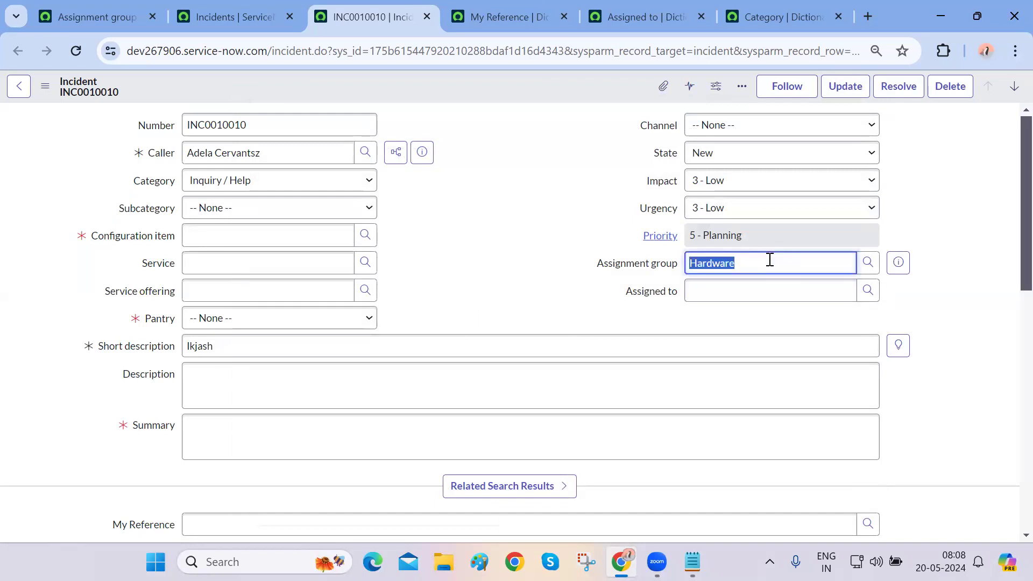
- Examine the reference table and reference qualifier condition in the Assigned to dictionary entry
left_click(641, 299)
key("ctrl+Tab")
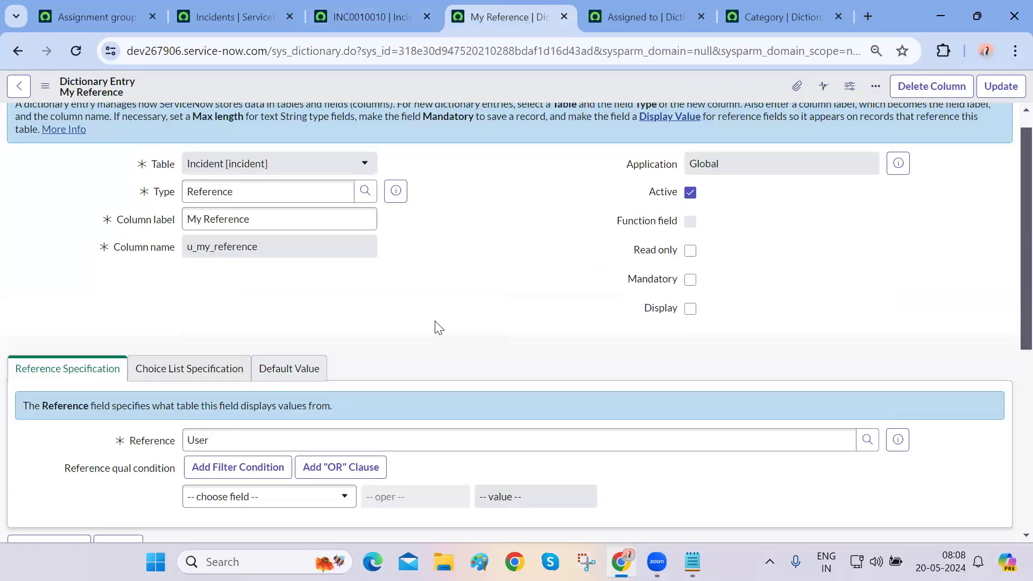
key("ctrl+shift+Tab")
key("ctrl+shift+Tab")
key("ctrl+shift+Tab")
key("ctrl+shift+Tab")
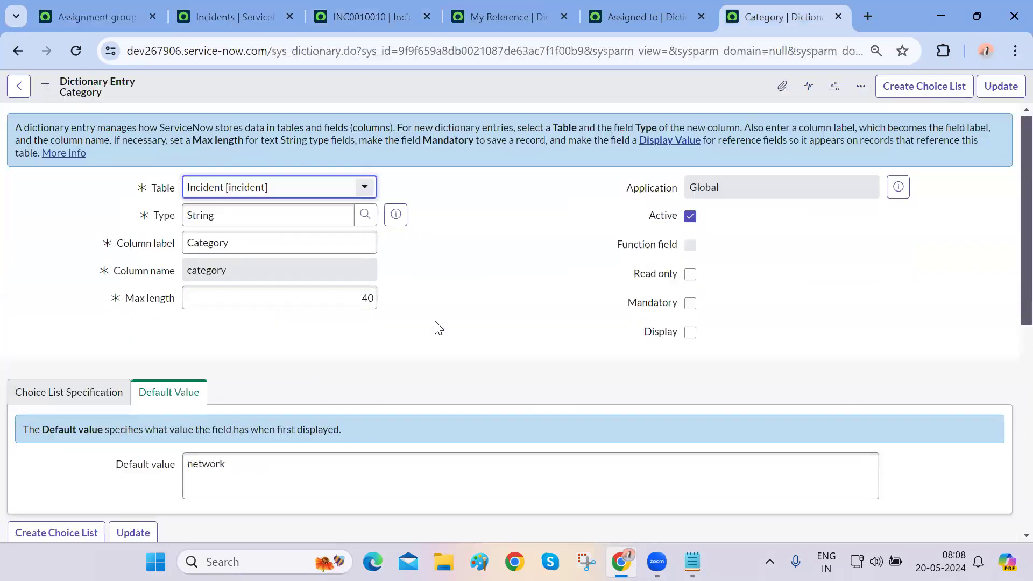
key("ctrl+shift+Tab")
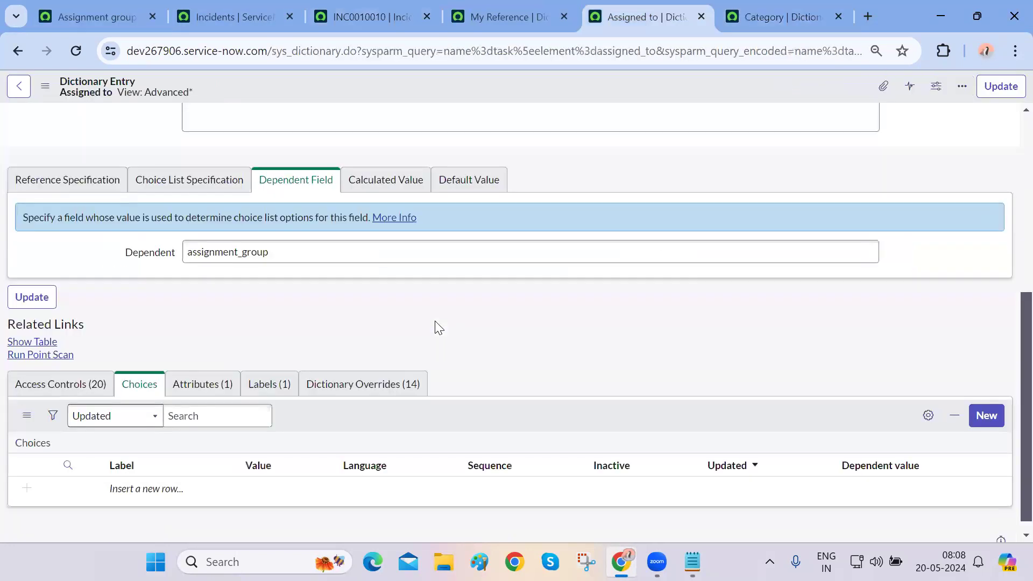
scroll(439, 328, "up", 6)
scroll(439, 328, "down", 3)
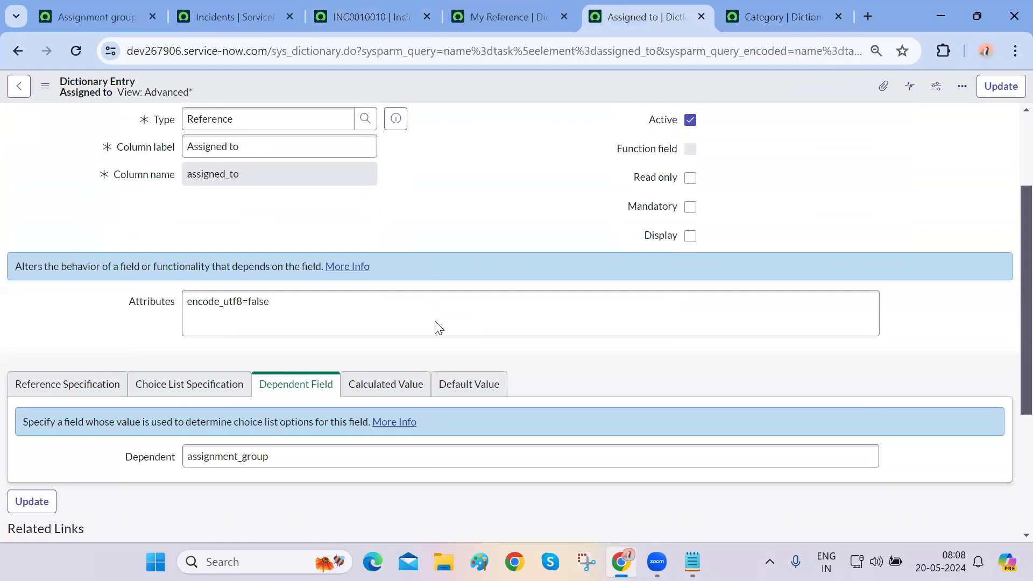
left_click(64, 369)
scroll(271, 338, "down", 3)
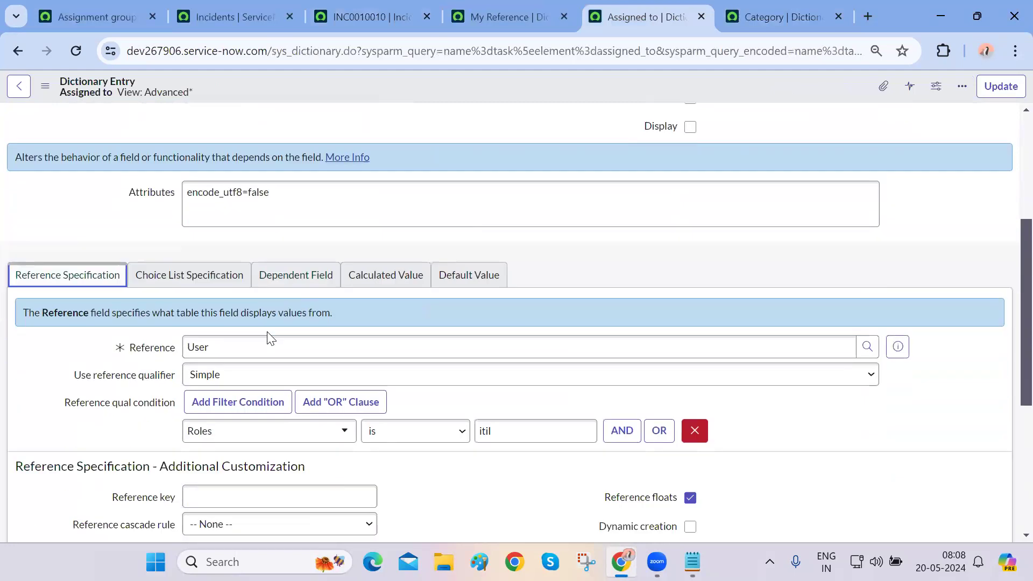
left_click(279, 452)
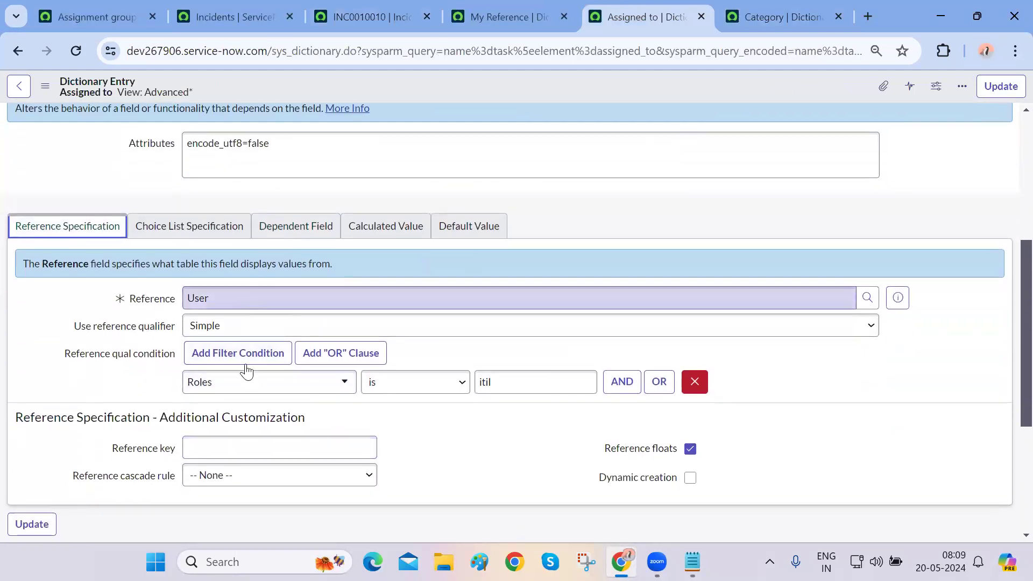
scroll(434, 446, "up", 1)
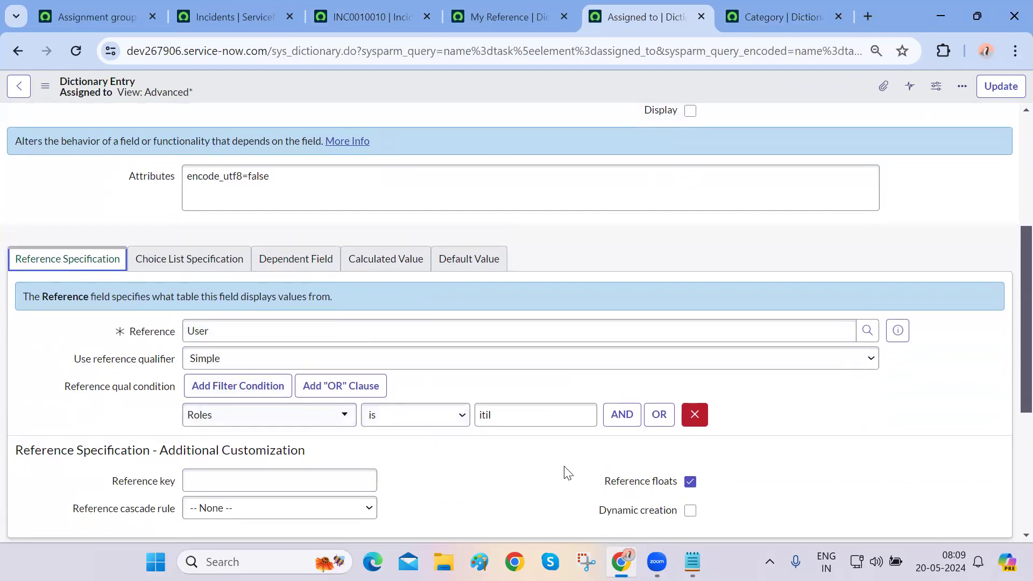
- Check the choice list and dependent field settings in the Assigned to dictionary entry
left_click(222, 264)
left_click(287, 269)
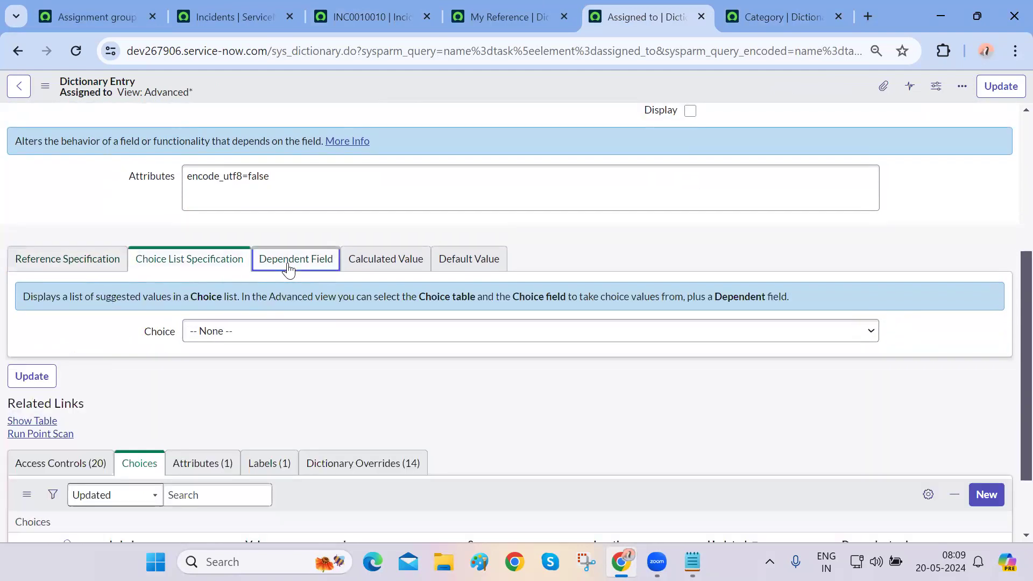
scroll(315, 376, "down", 1)
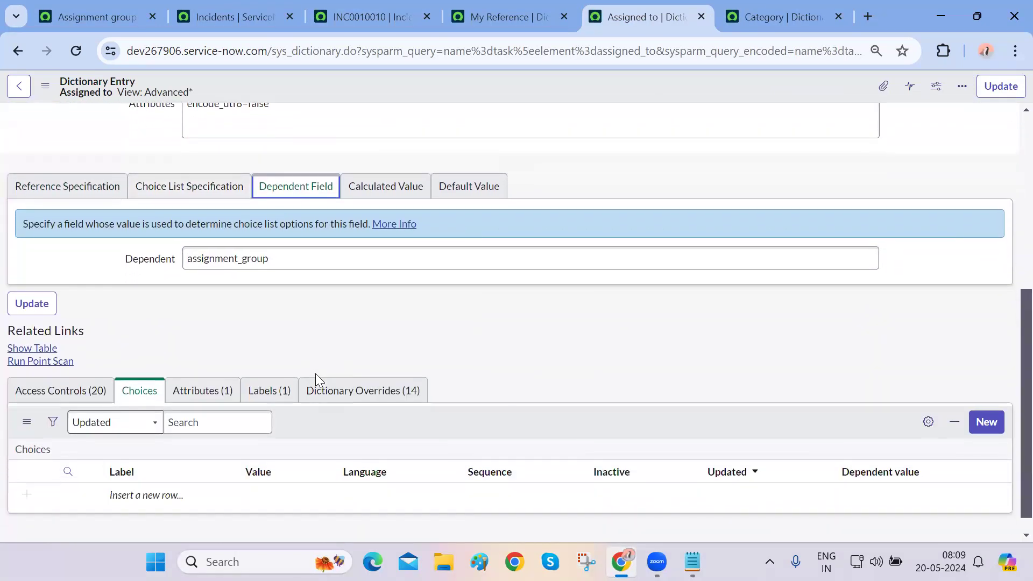
scroll(316, 374, "up", 6)
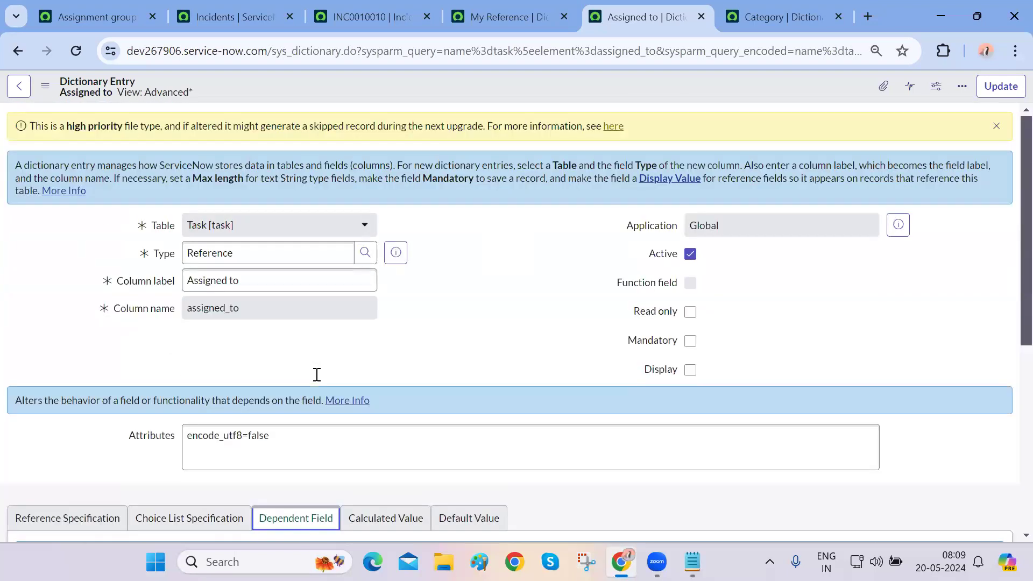
key("ctrl+Tab")
key("ctrl+Tab")
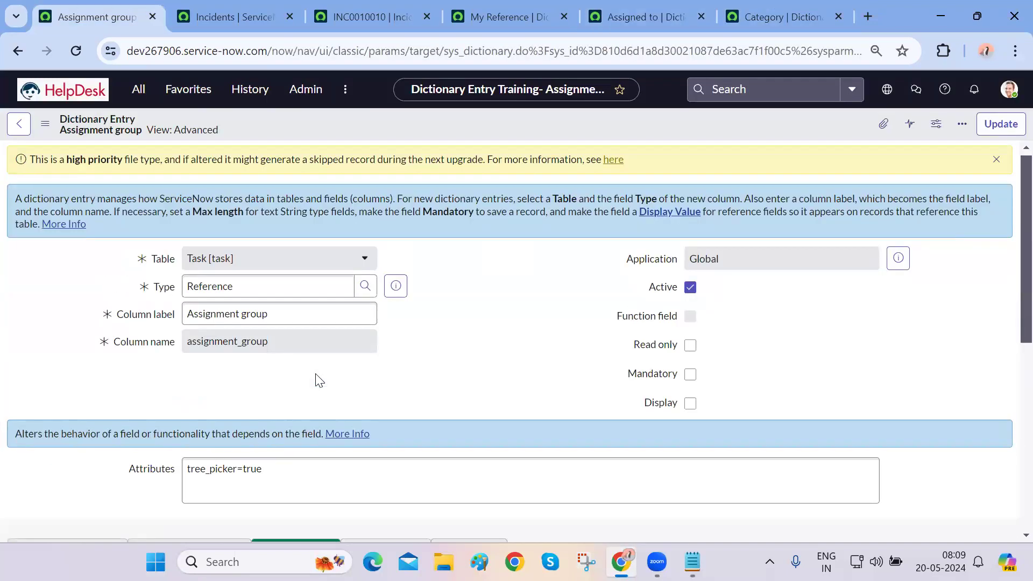
key("ctrl+Tab")
key("ctrl+Tab")
key("ctrl+Tab")
key("ctrl+Tab")
key("ctrl+Tab")
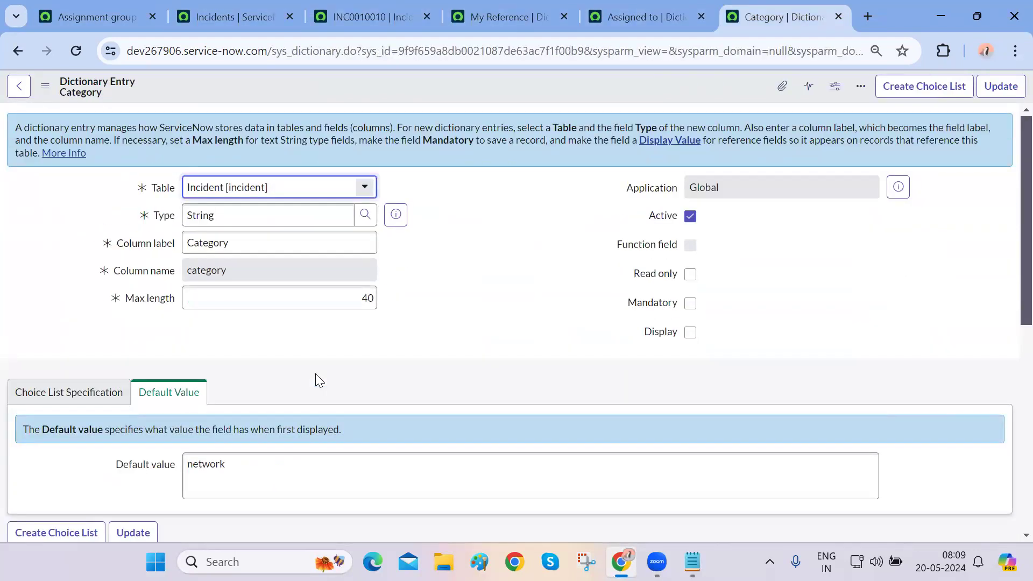
key("ctrl+Tab")
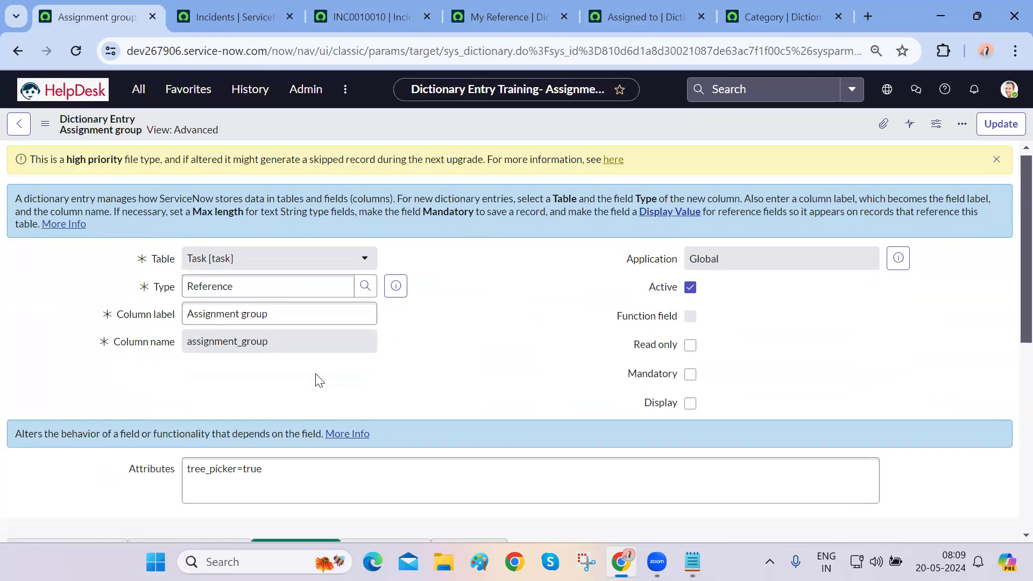
left_click(136, 95)
double_click(129, 132)
type("de")
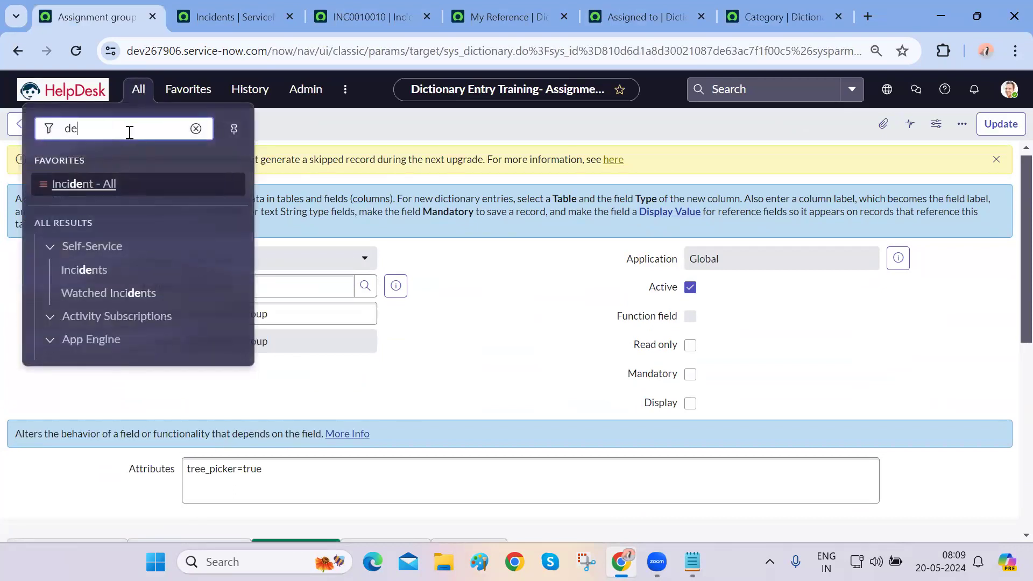
type("pen")
type("de")
type("nt")
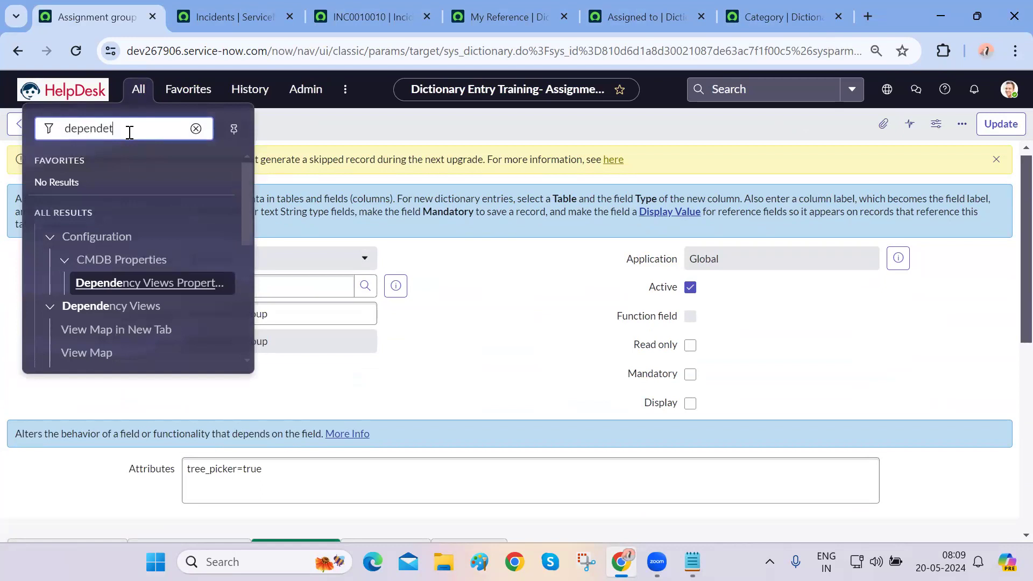
key("BackSpace")
key("BackSpace")
key("BackSpace")
key("BackSpace")
key("BackSpace")
key("BackSpace")
key("BackSpace")
key("BackSpace")
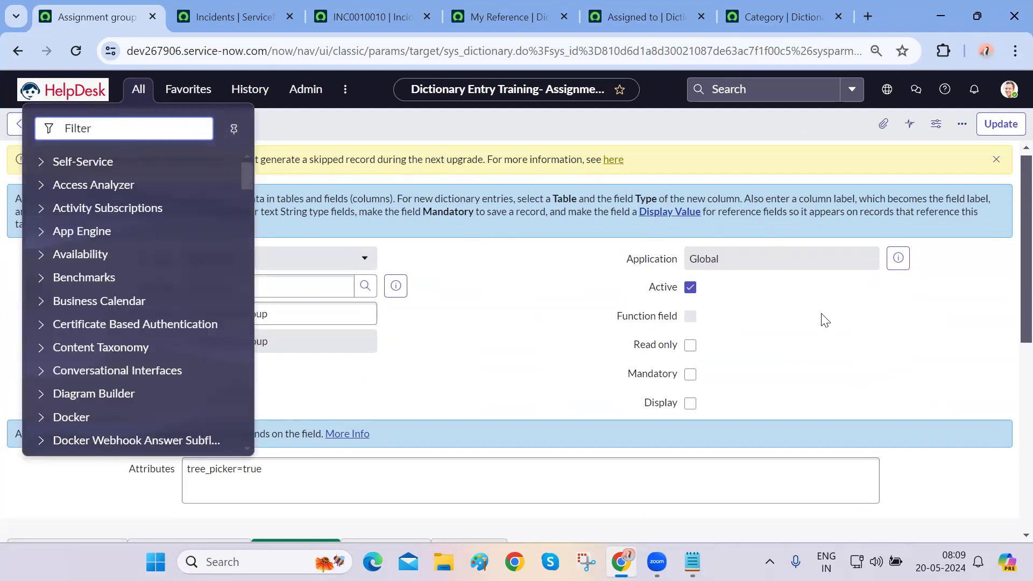
left_click(925, 370)
scroll(922, 369, "down", 5)
scroll(922, 369, "up", 5)
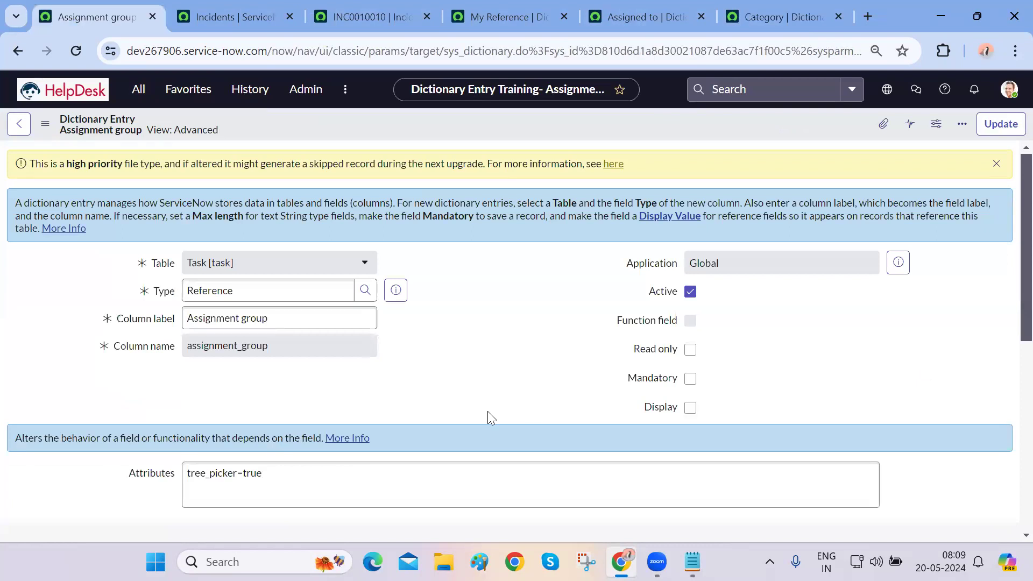
- Clear the Assignment group of incident INC0010010 and display the recent selections for Assigned to
key("ctrl+Tab")
key("ctrl+Tab")
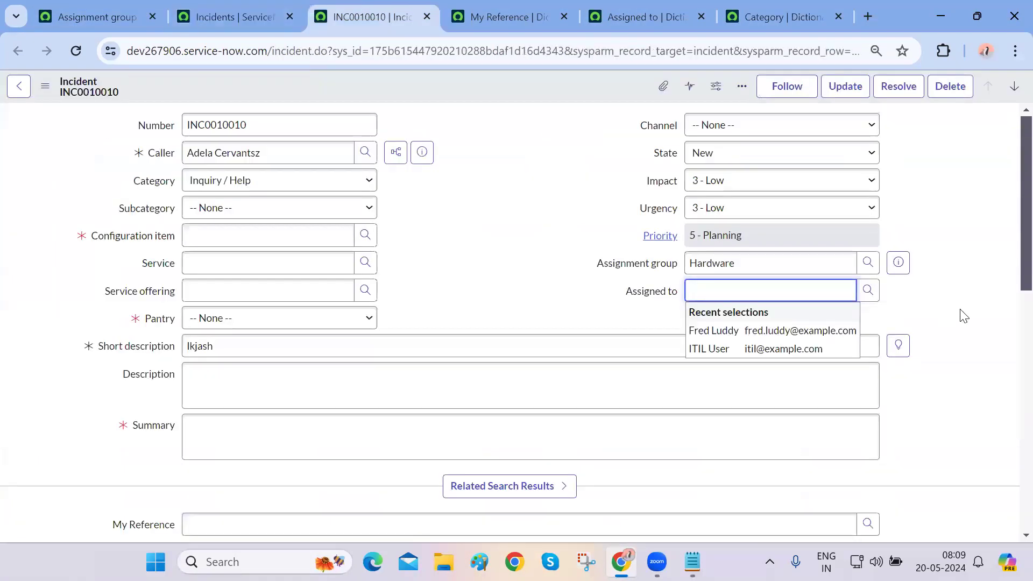
double_click(726, 263)
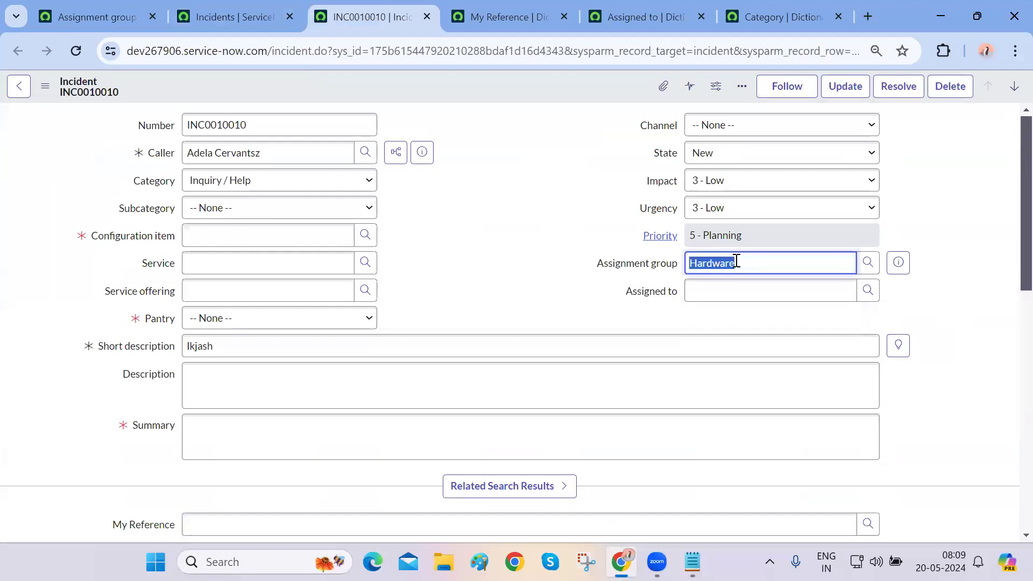
key("BackSpace")
left_click(920, 293)
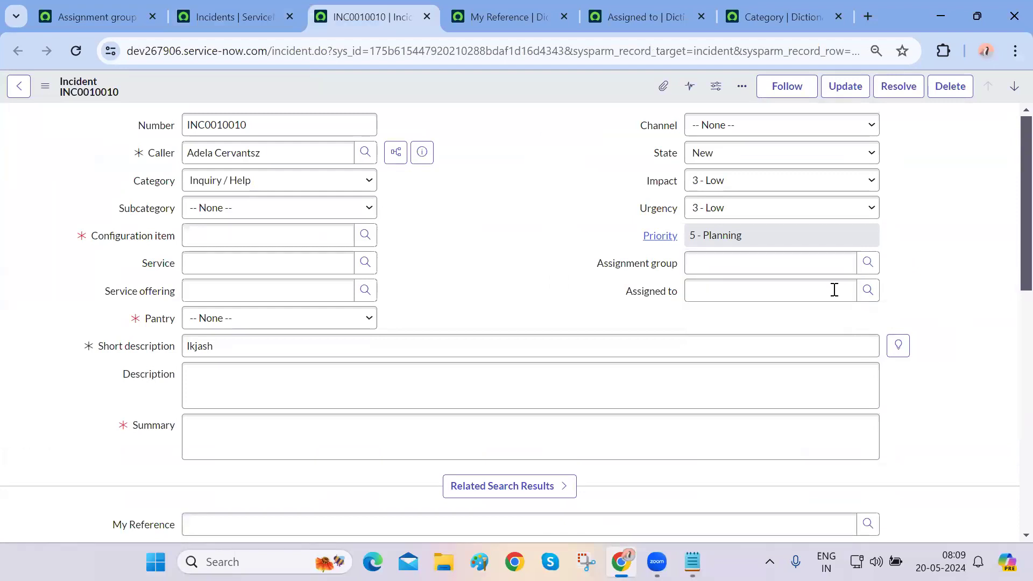
left_click(648, 293)
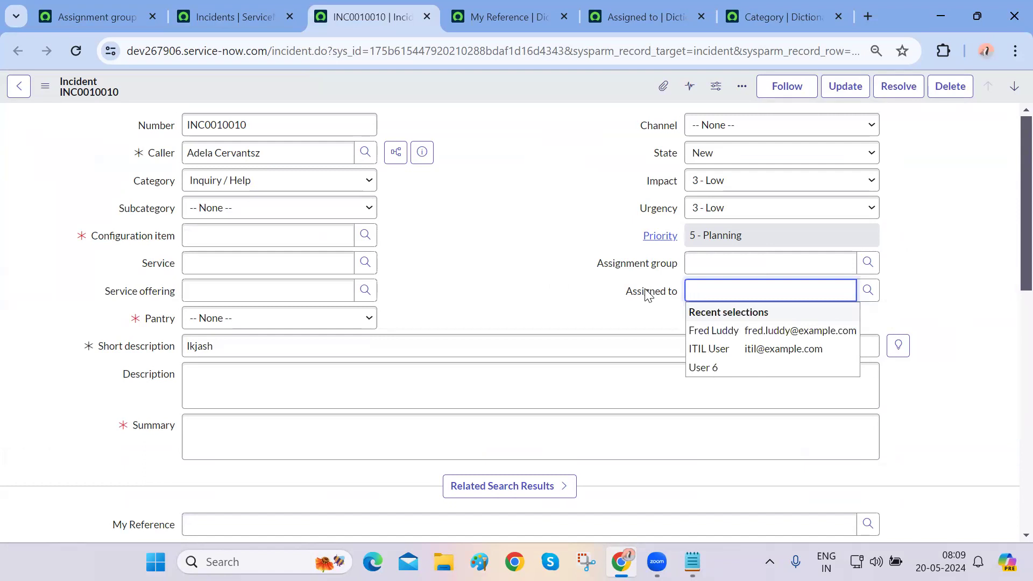
scroll(254, 467, "down", 1)
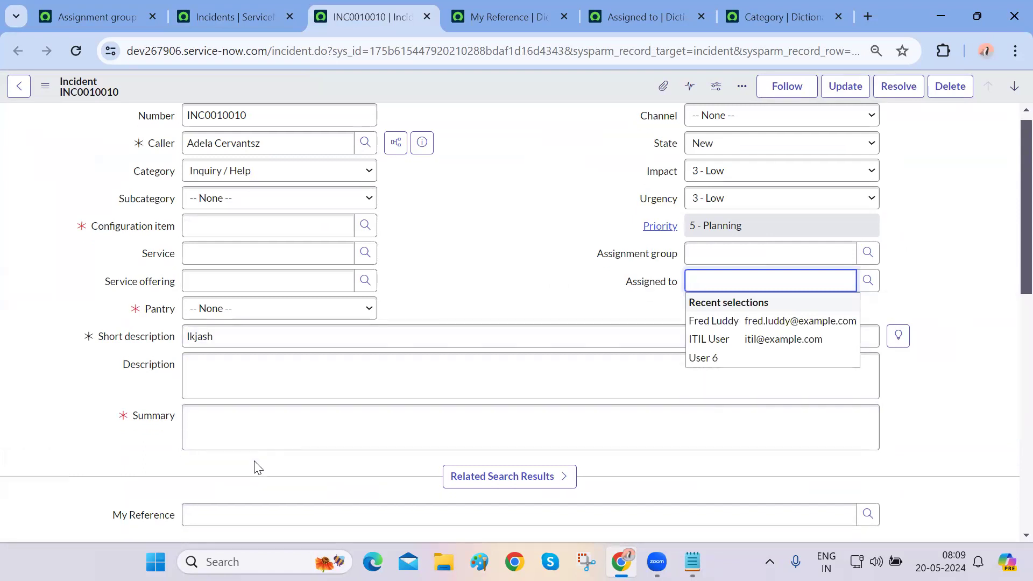
left_click(146, 465)
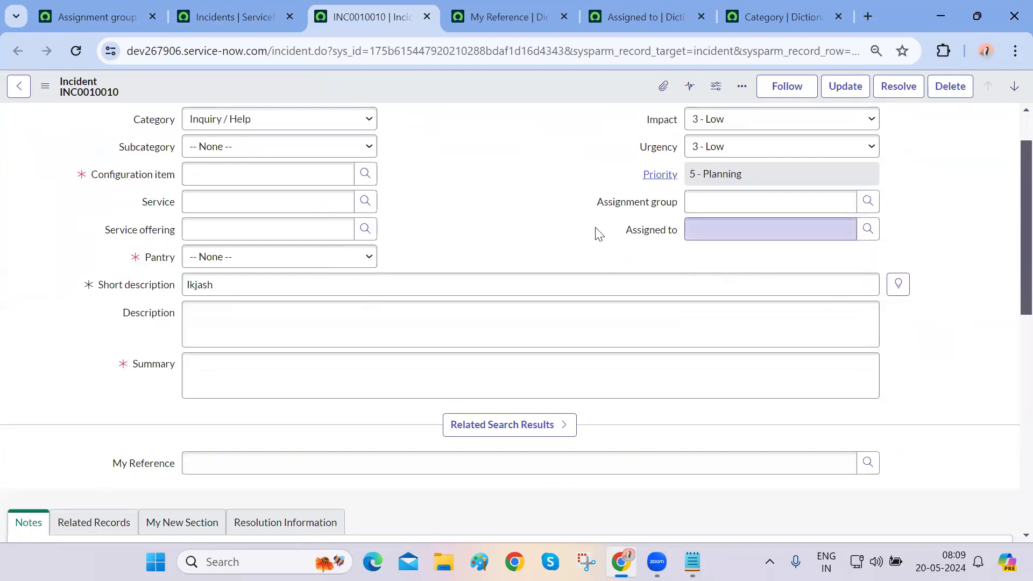
triple_click(123, 470)
left_click(155, 464)
double_click(155, 463)
left_click(115, 469, "shift")
left_click(113, 468)
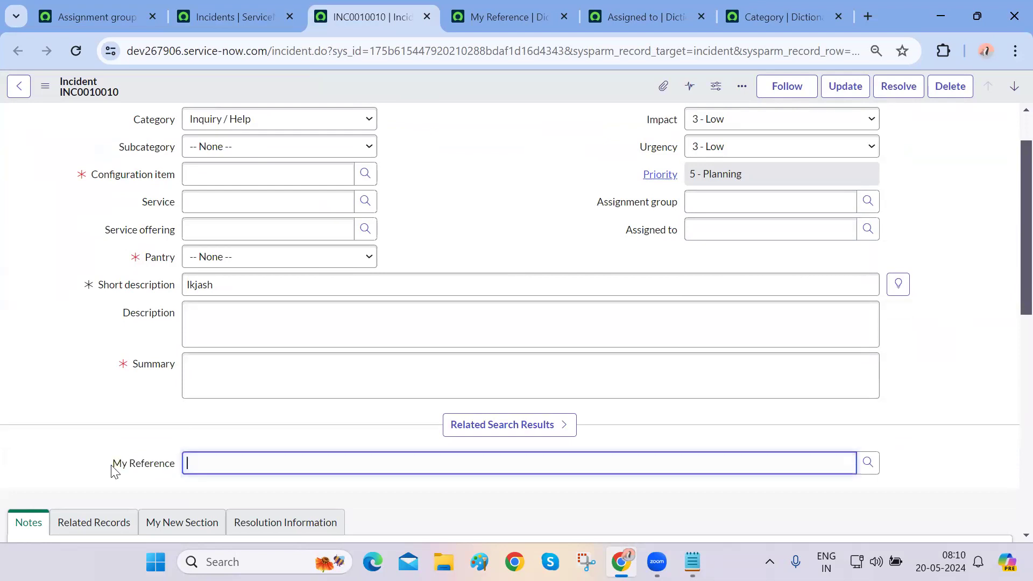
mouse_move(111, 467)
left_mouse_down()
mouse_move(161, 472)
mouse_move(112, 466)
left_mouse_up()
left_click(111, 466)
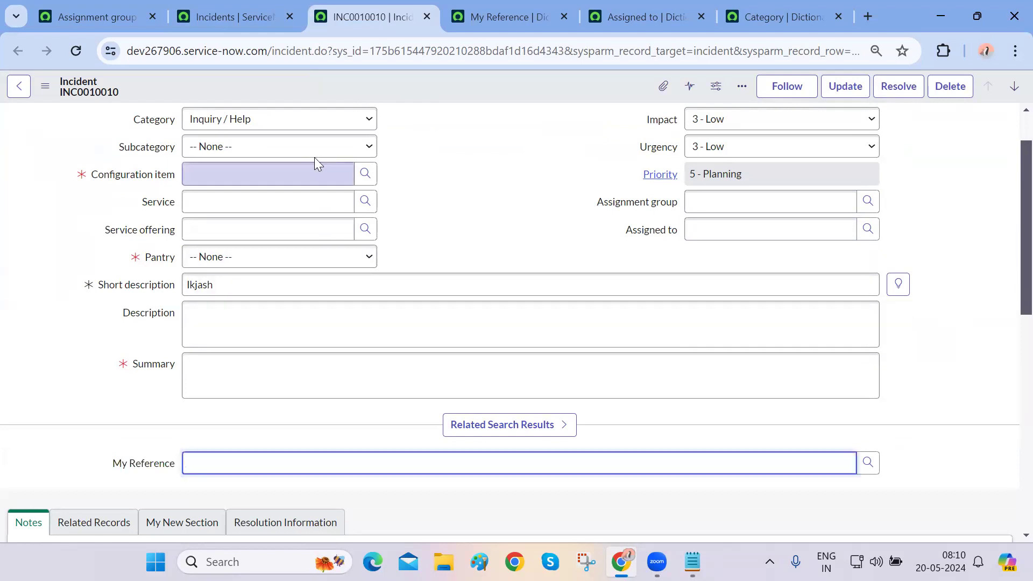
- Set the Category of incident INC0010010 to Hardware
scroll(240, 208, "up", 1)
left_click(312, 185)
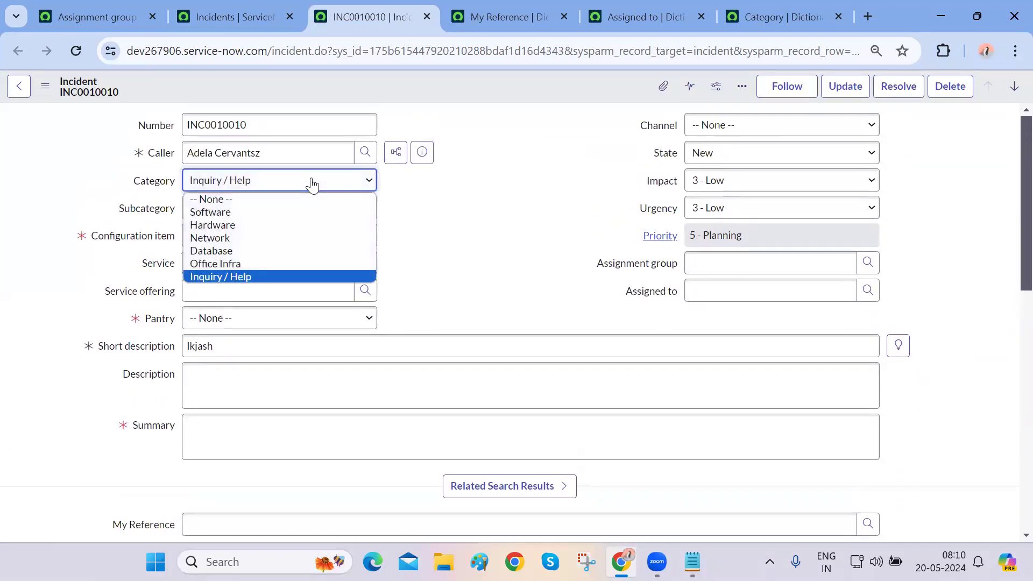
left_click(260, 225)
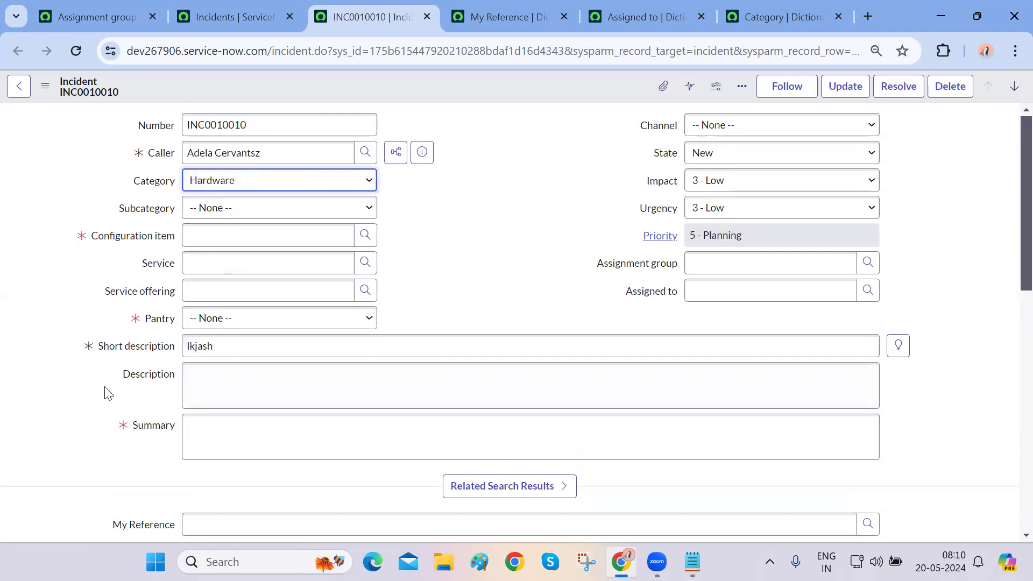
- View the My Reference lookup list with the Hardware category set, and close it without choosing a user
scroll(74, 483, "down", 2)
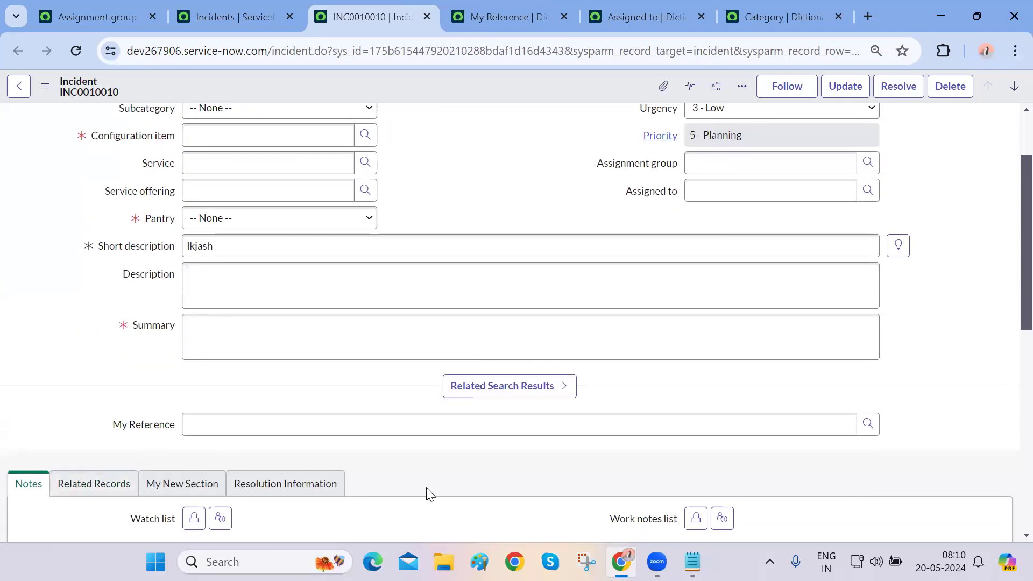
left_click(868, 426)
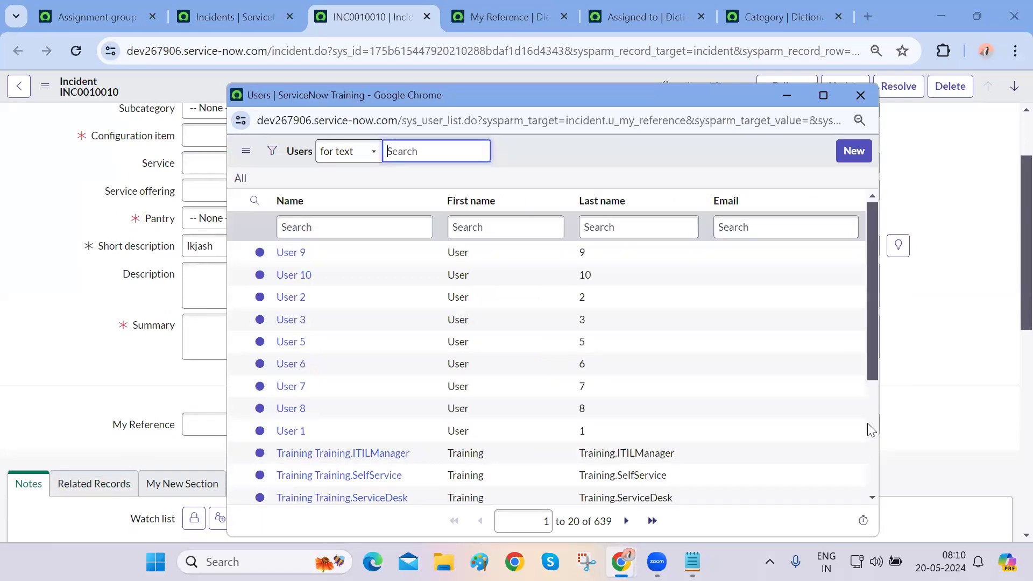
left_click(860, 96)
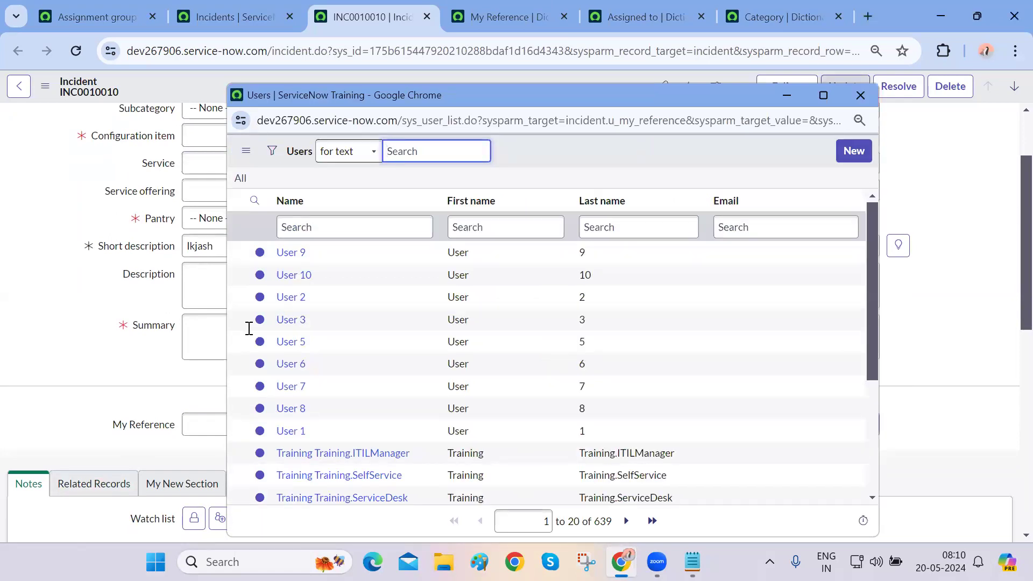
- Recheck the incident's Category, look through the users offered for My Reference once more, and close the list without a selection
scroll(113, 392, "up", 1)
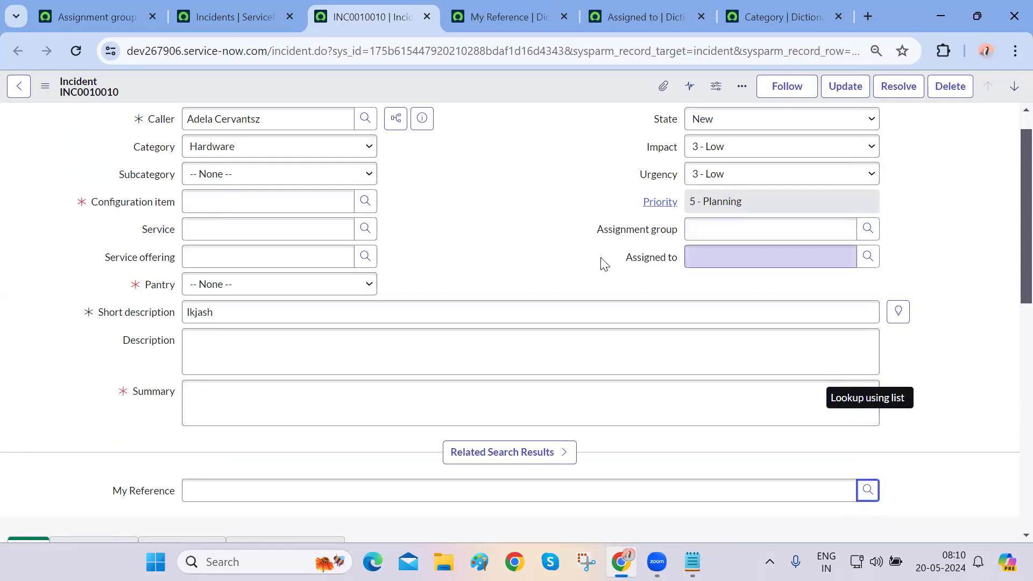
left_click(207, 154)
left_click(208, 153)
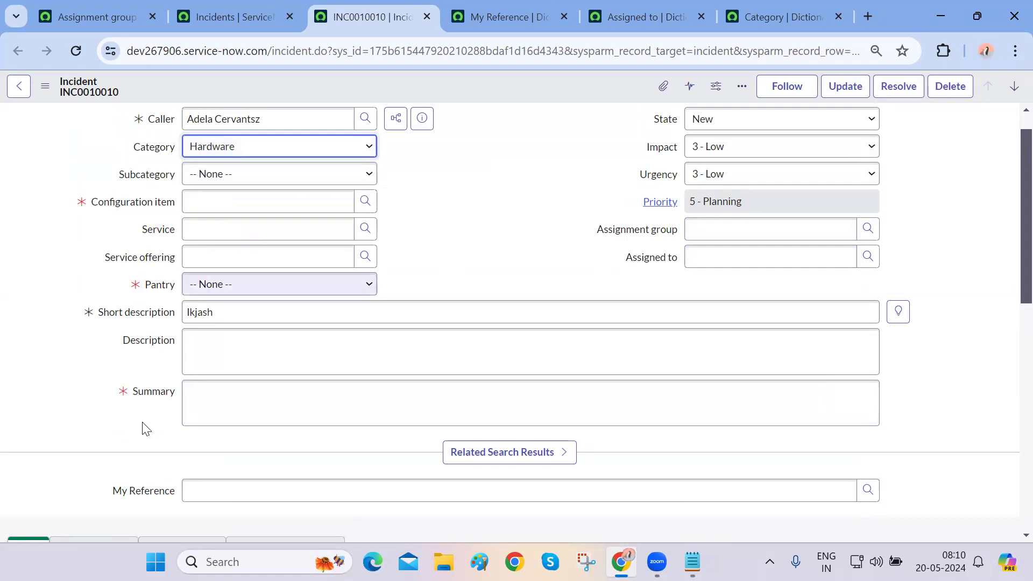
left_click(868, 490)
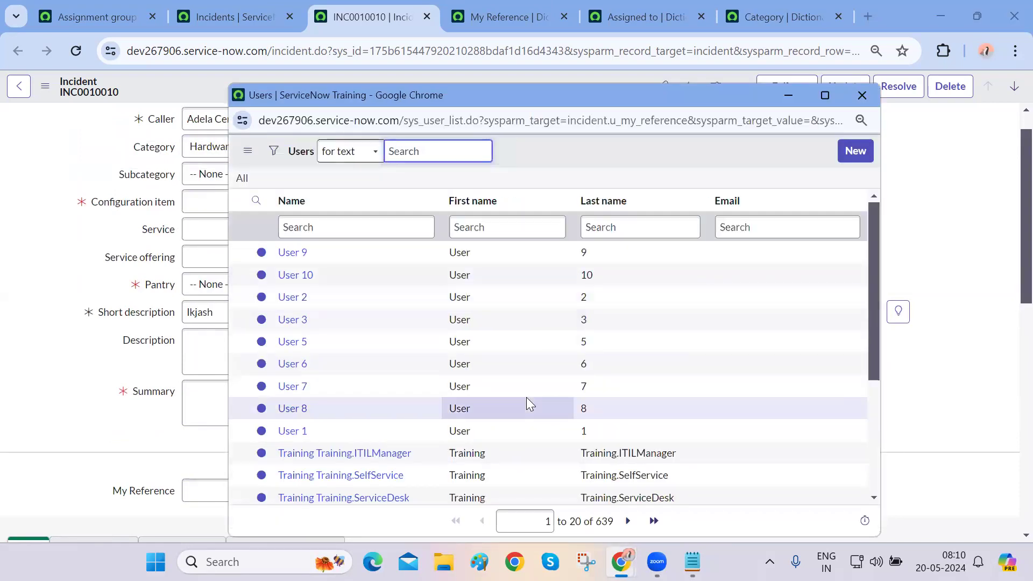
scroll(526, 400, "down", 2)
scroll(526, 401, "up", 2)
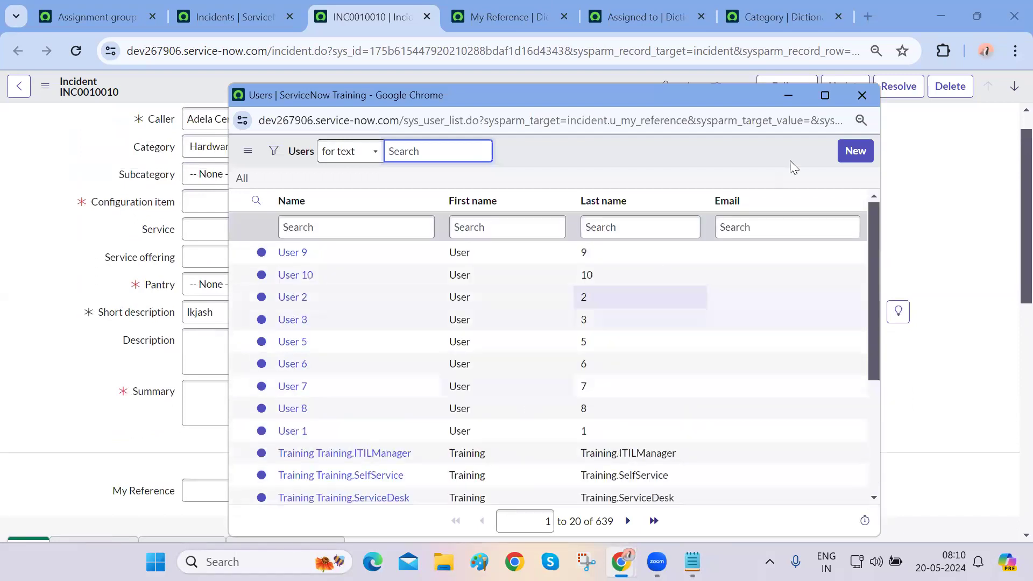
left_click(862, 96)
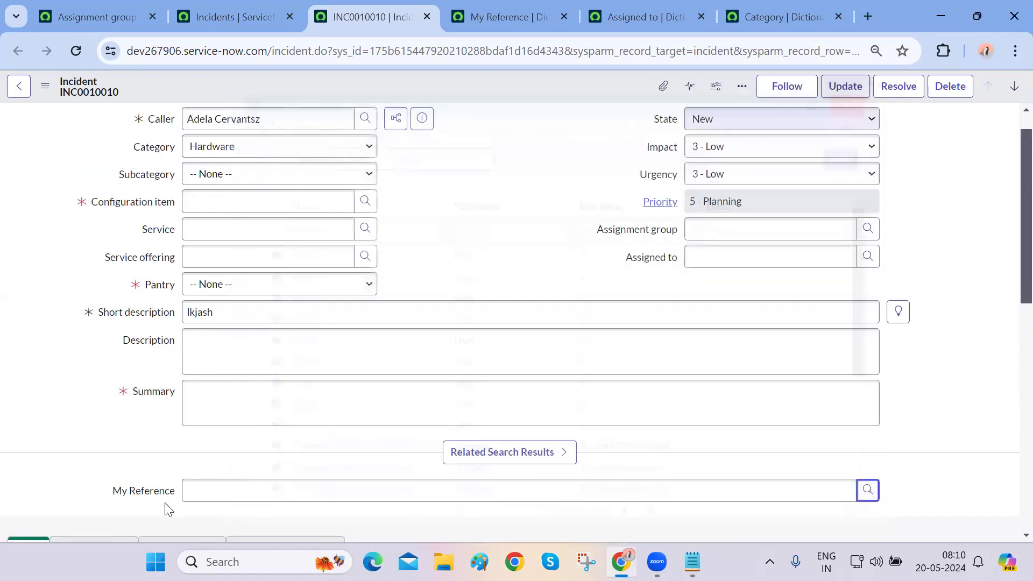
- Open the dictionary entry of the My Reference field, discarding the unsaved incident changes, and switch its Reference Specification form to the advanced view
right_click(132, 496)
left_click(215, 444)
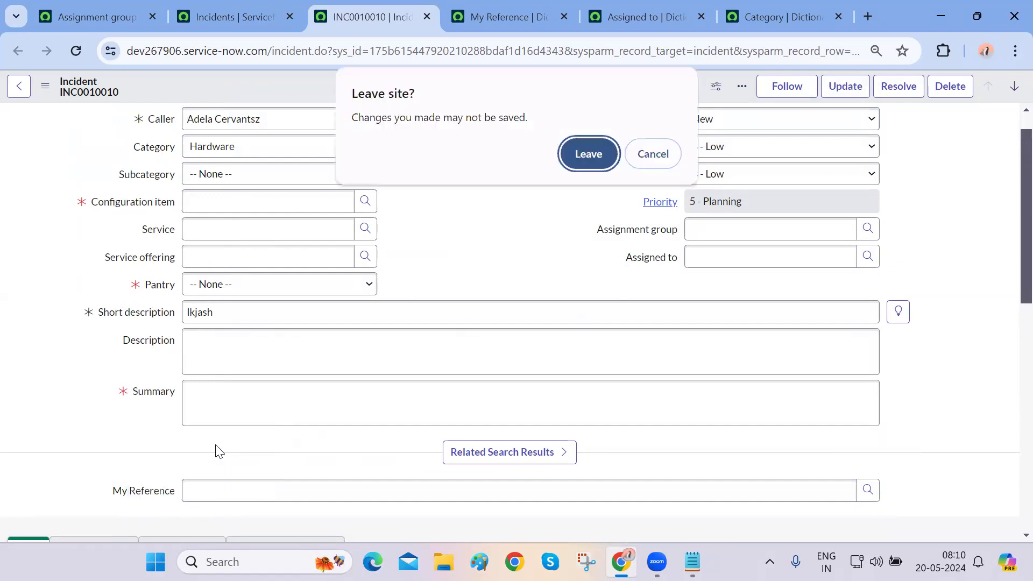
left_click(593, 169)
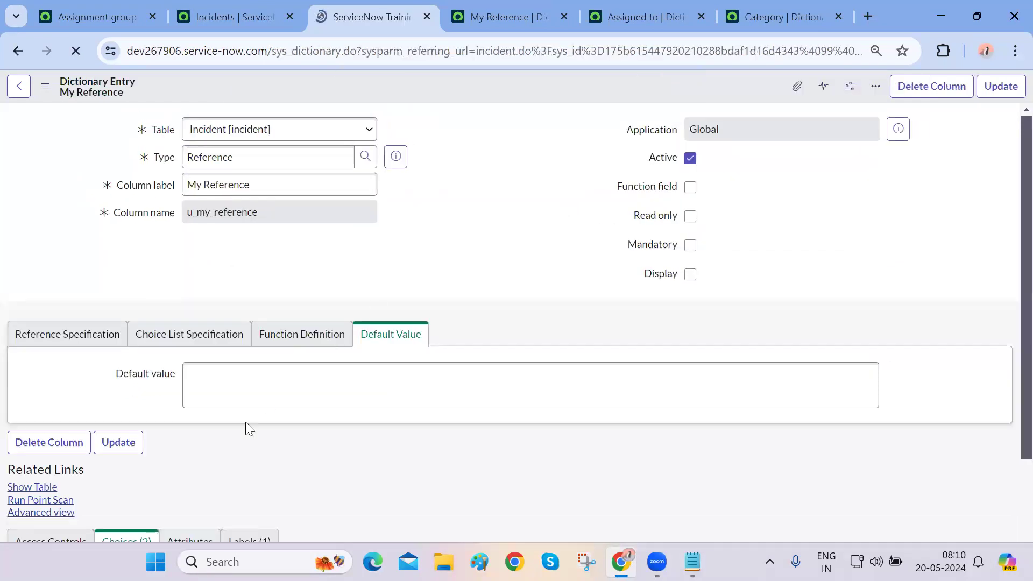
left_click(24, 393)
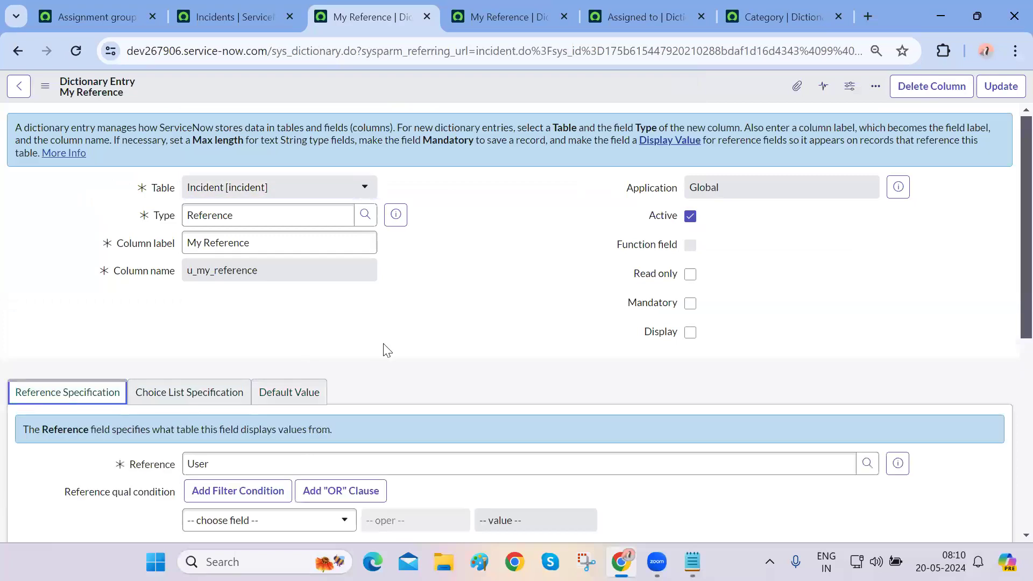
scroll(386, 349, "down", 3)
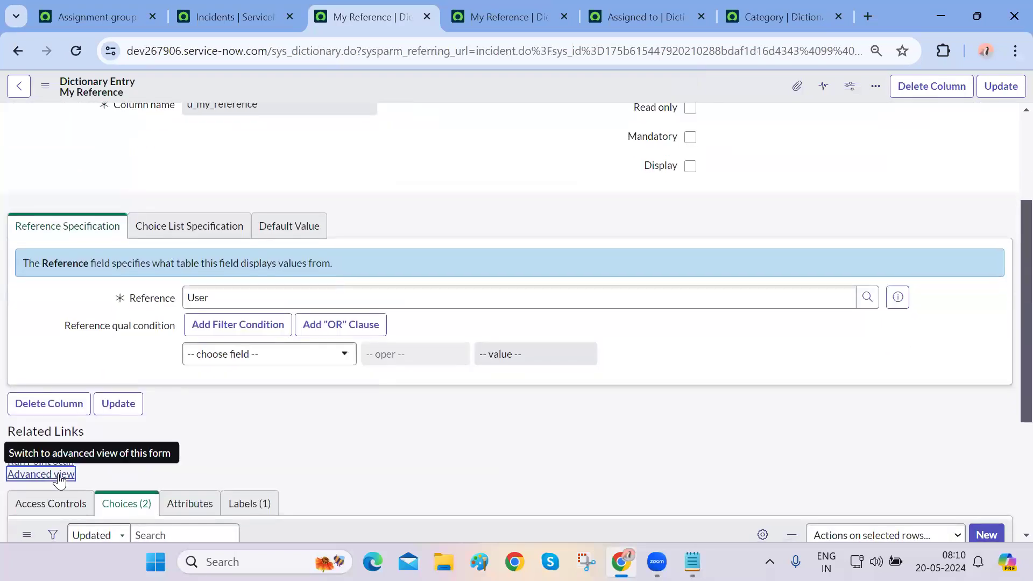
left_click(58, 477)
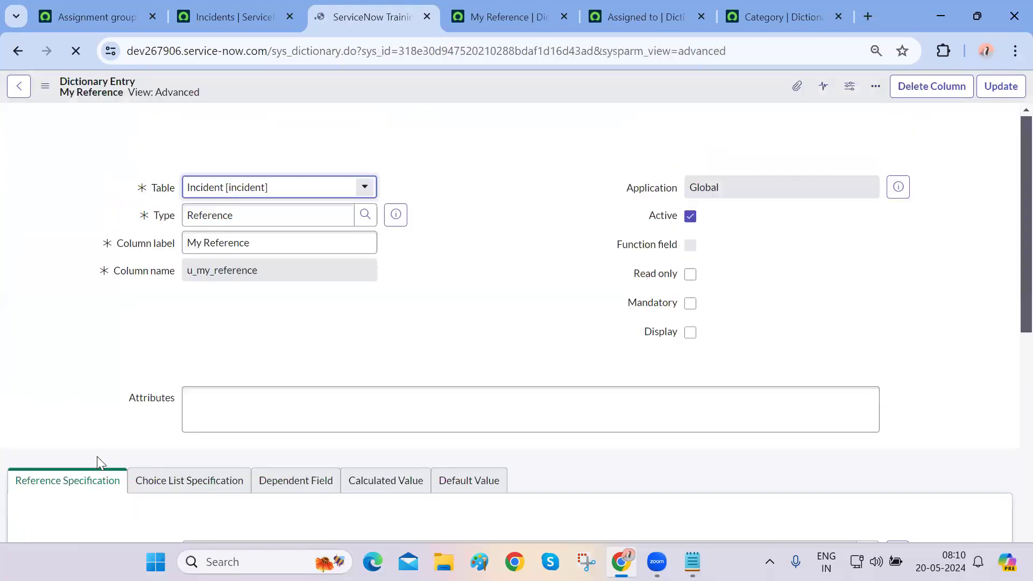
- Try the Dynamic reference qualifier for My Reference, look through the available dynamic filter options, and close the list without a selection
scroll(97, 461, "down", 5)
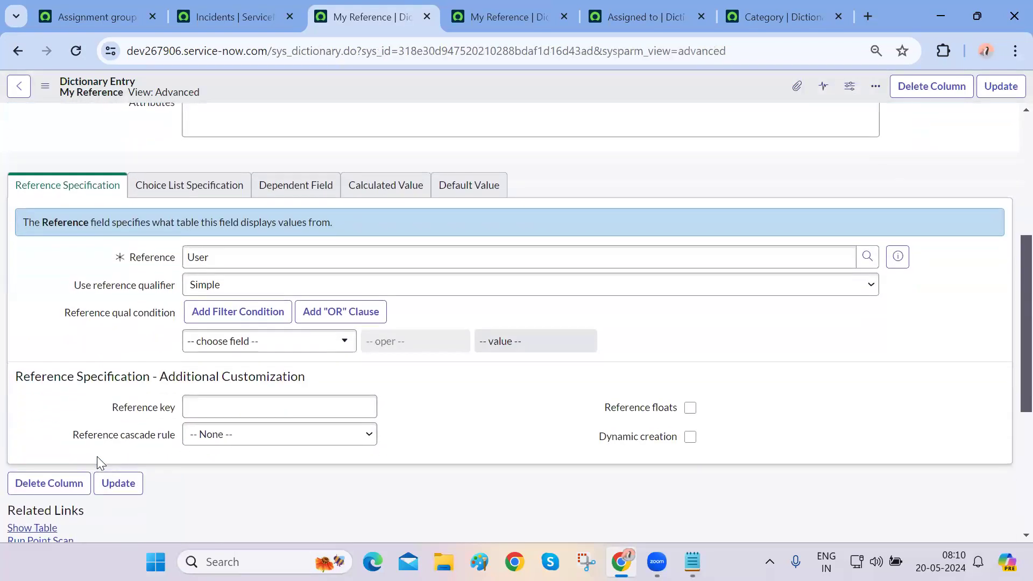
left_click(316, 284)
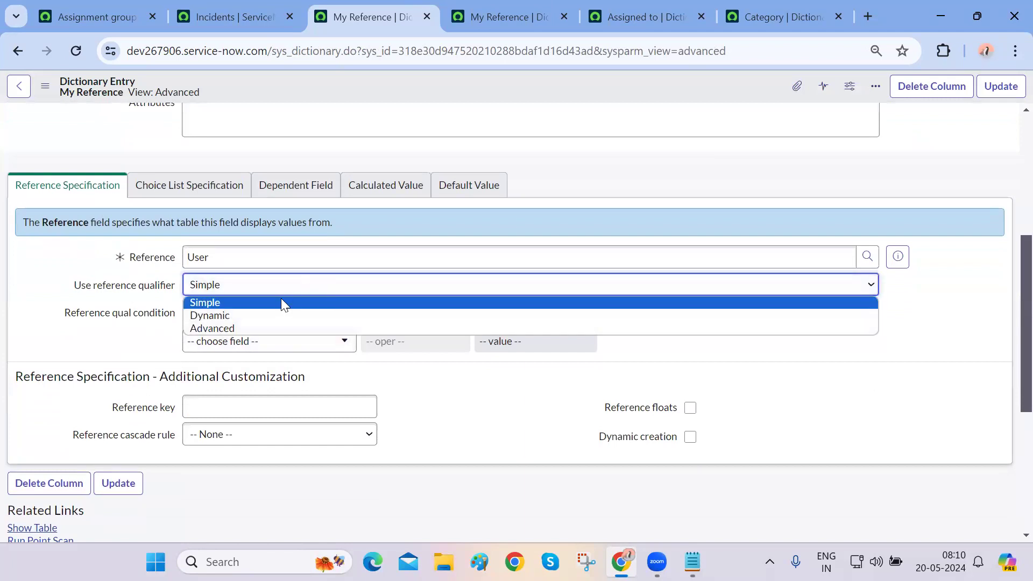
left_click(268, 315)
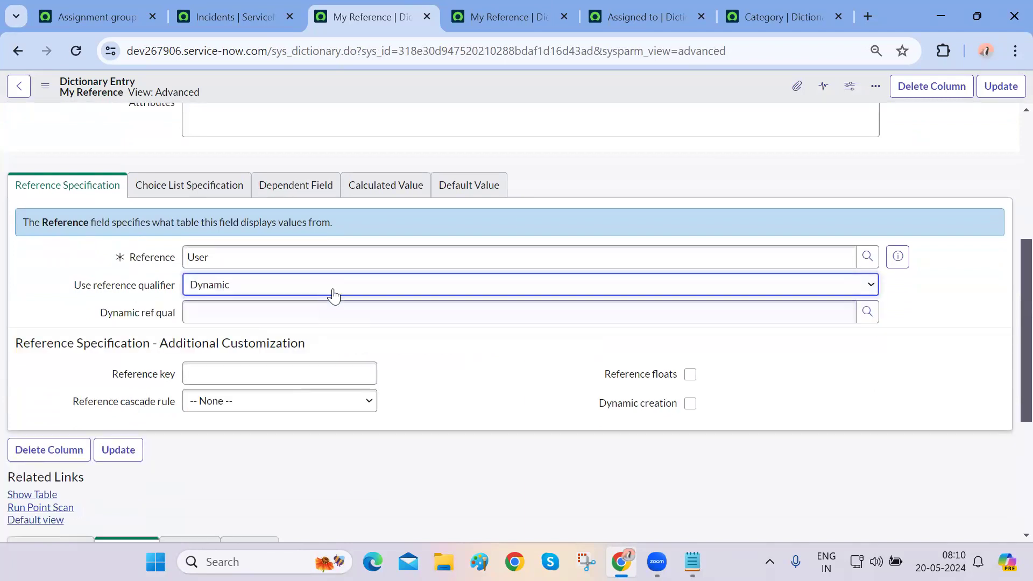
left_click(866, 316)
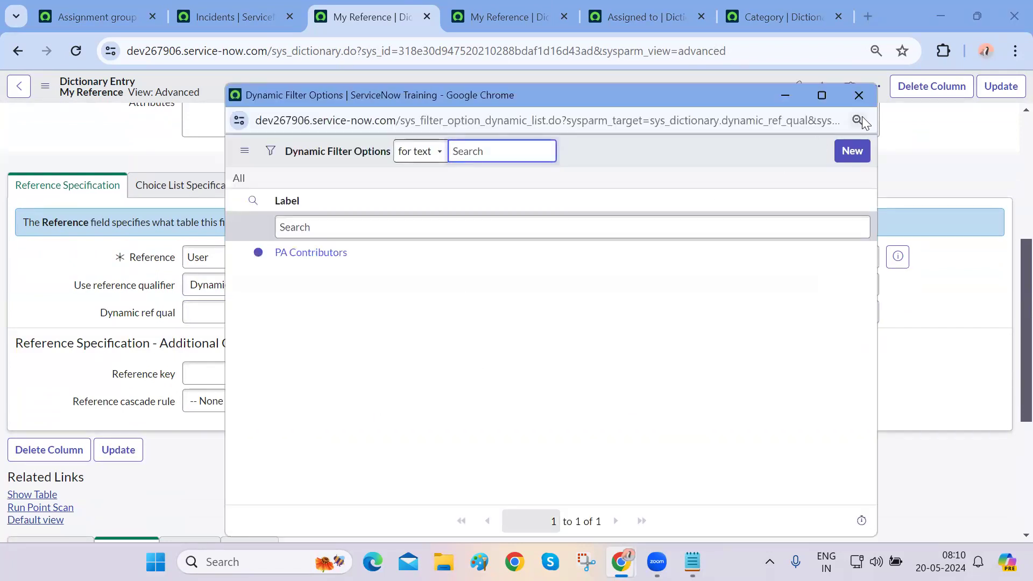
left_click(865, 98)
- Set My Reference's Use reference qualifier to Advanced and activate the empty Reference qual box for entry
left_click(505, 283)
left_click(390, 329)
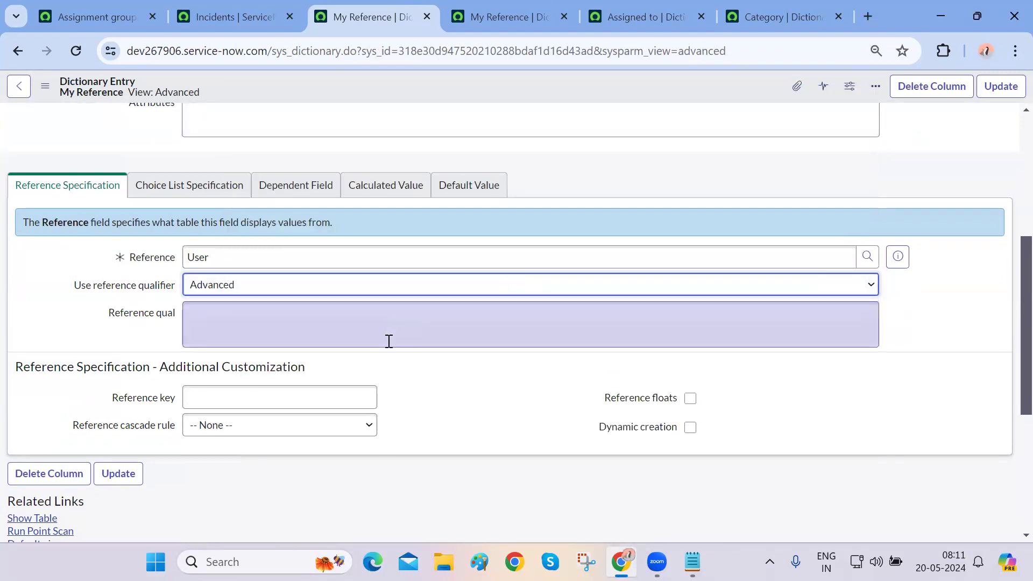
left_click(444, 334)
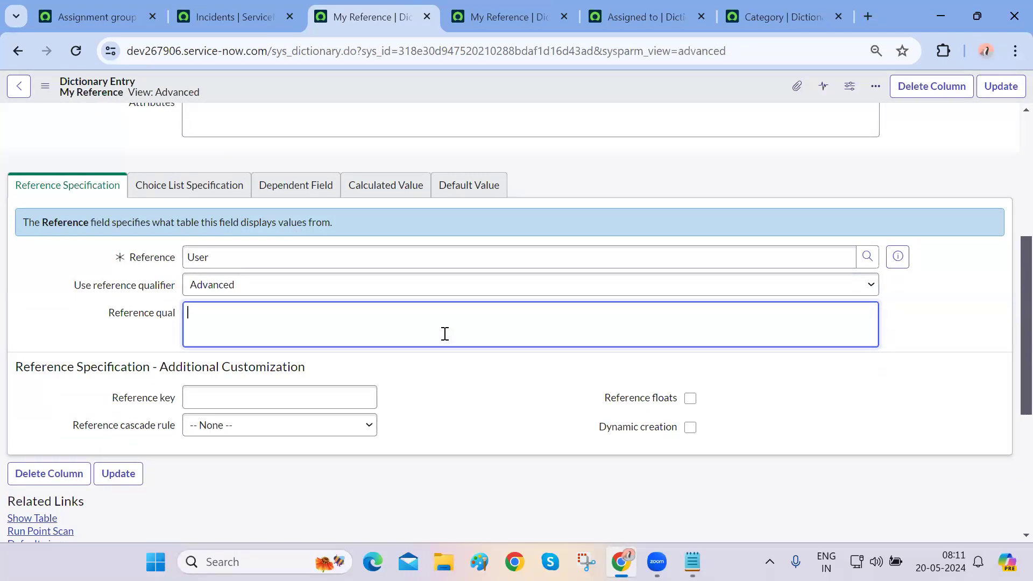
- Open the users table from the navigator with sys_user.LIST and look through the fields available for filtering it
left_click(66, 23)
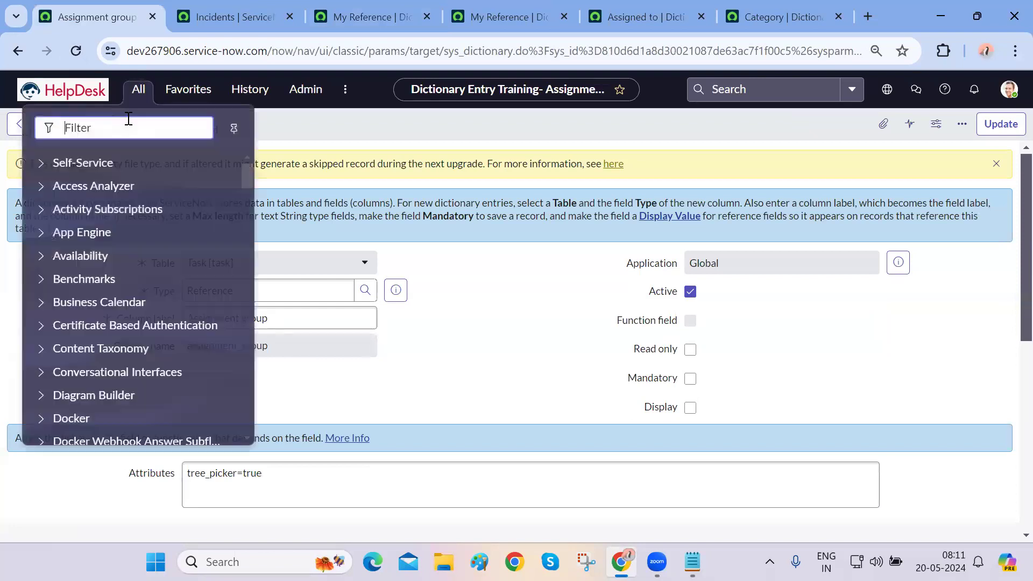
type("sys")
type("_")
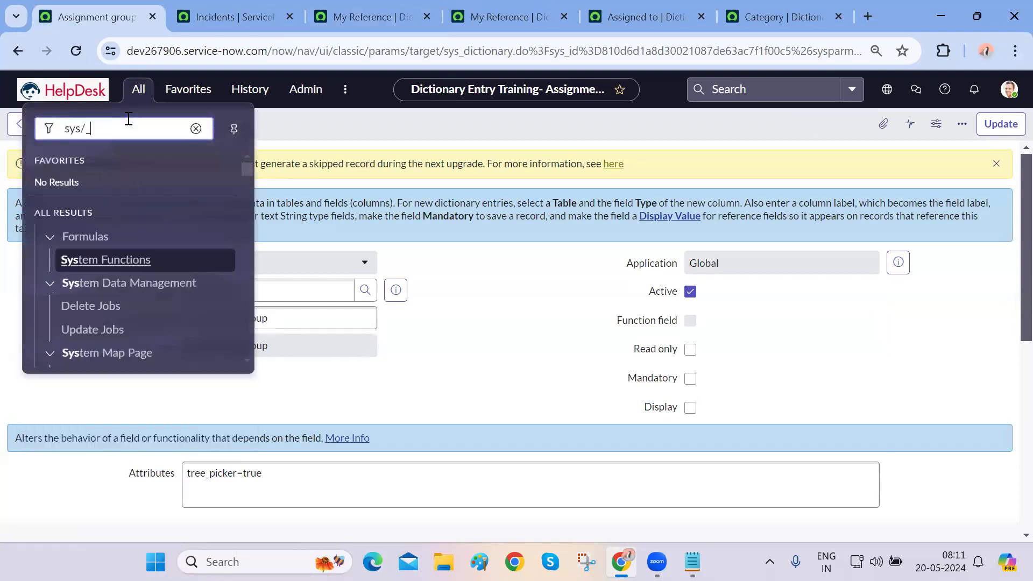
type("user.LIST")
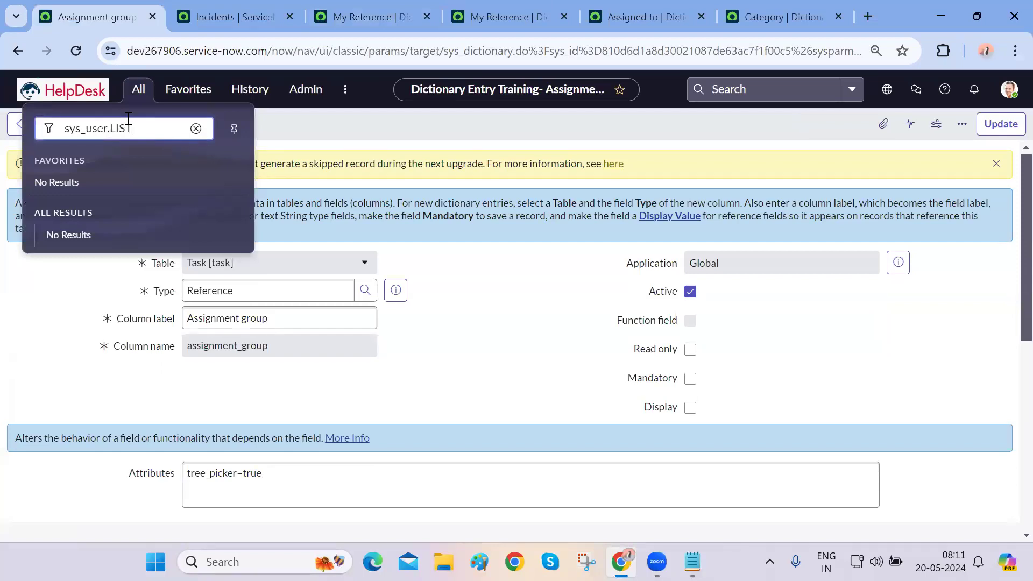
key("Return")
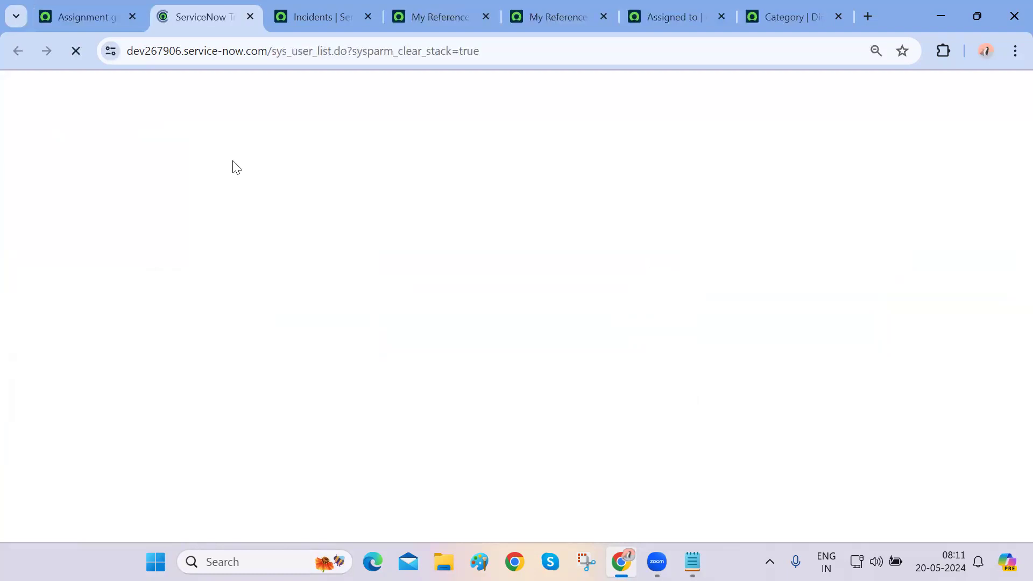
left_click(45, 88)
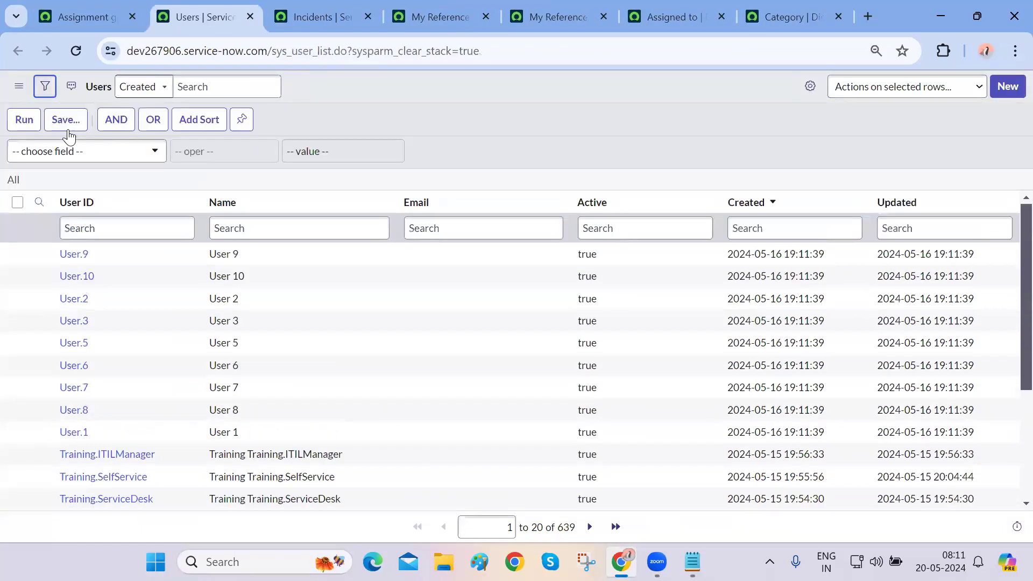
left_click(106, 151)
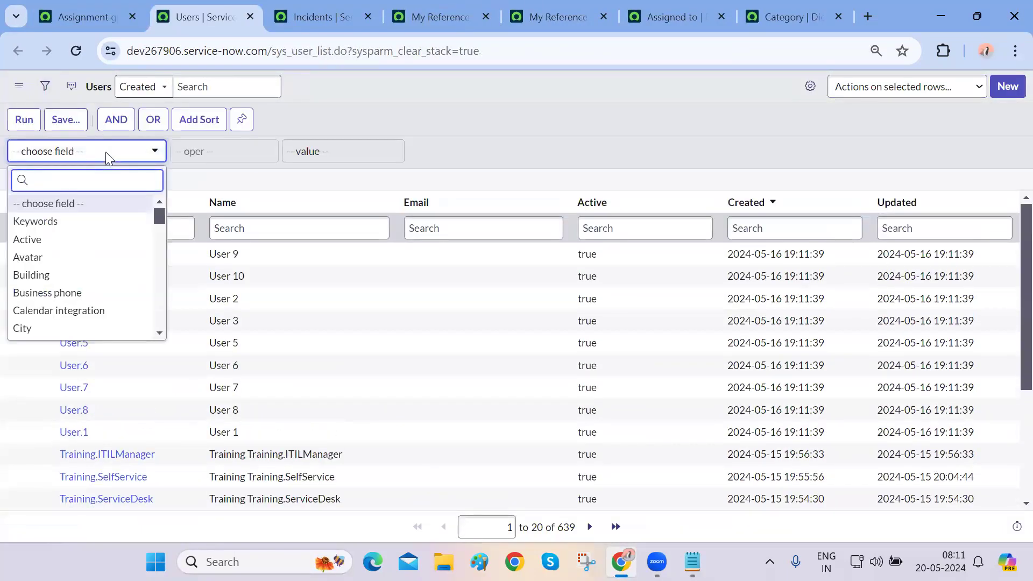
left_click(523, 135)
- Open the User 9 record in a separate tab, display its group memberships and preview the My HelpDesk membership
middle_click(62, 255)
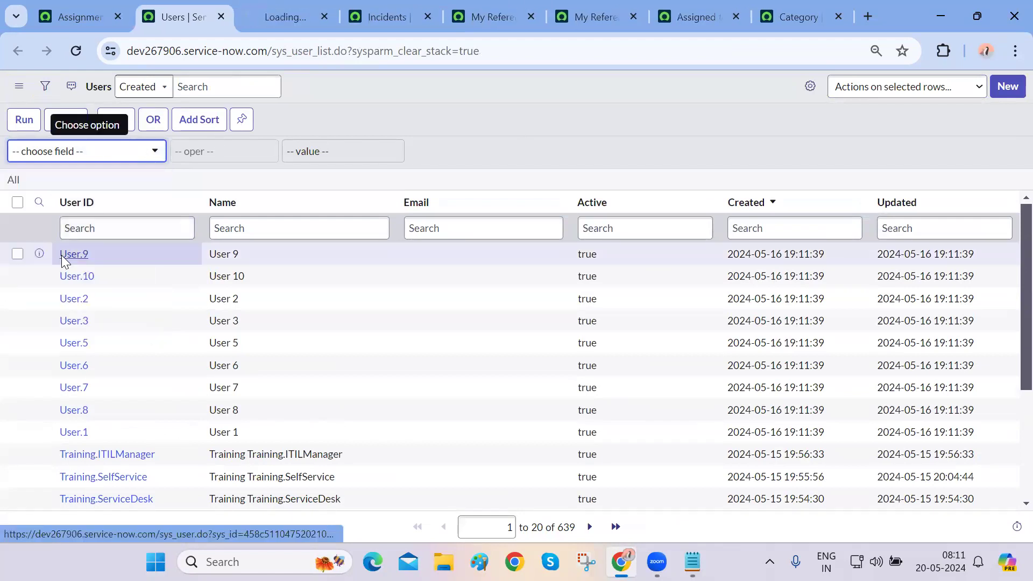
key("ctrl+Tab")
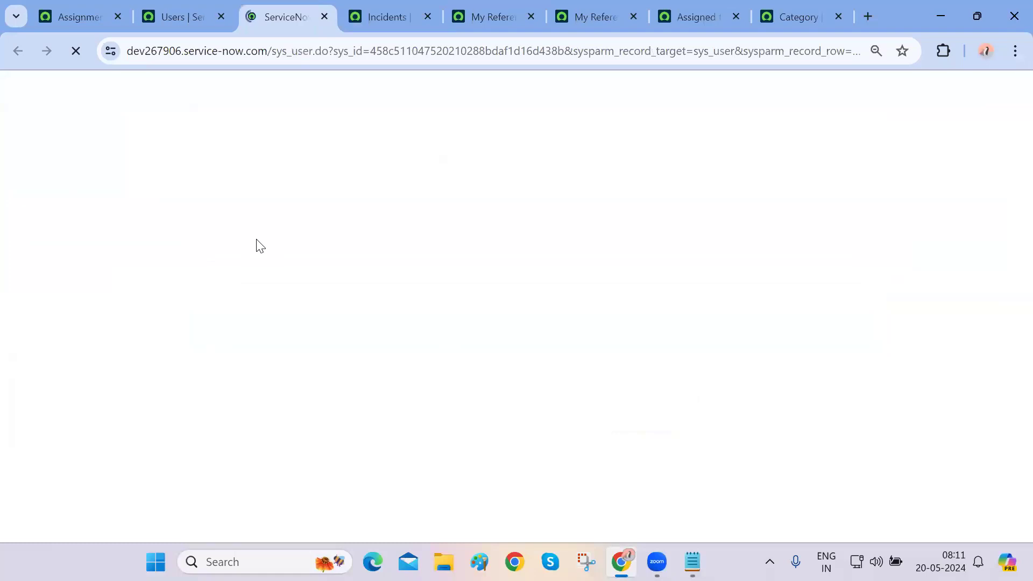
scroll(281, 407, "down", 2)
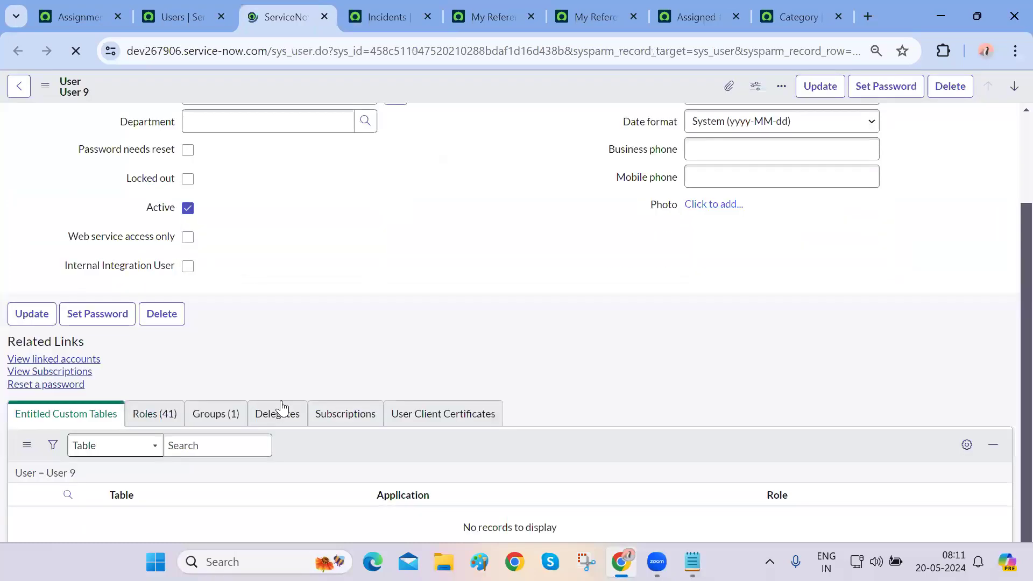
left_click(237, 417)
scroll(312, 356, "down", 2)
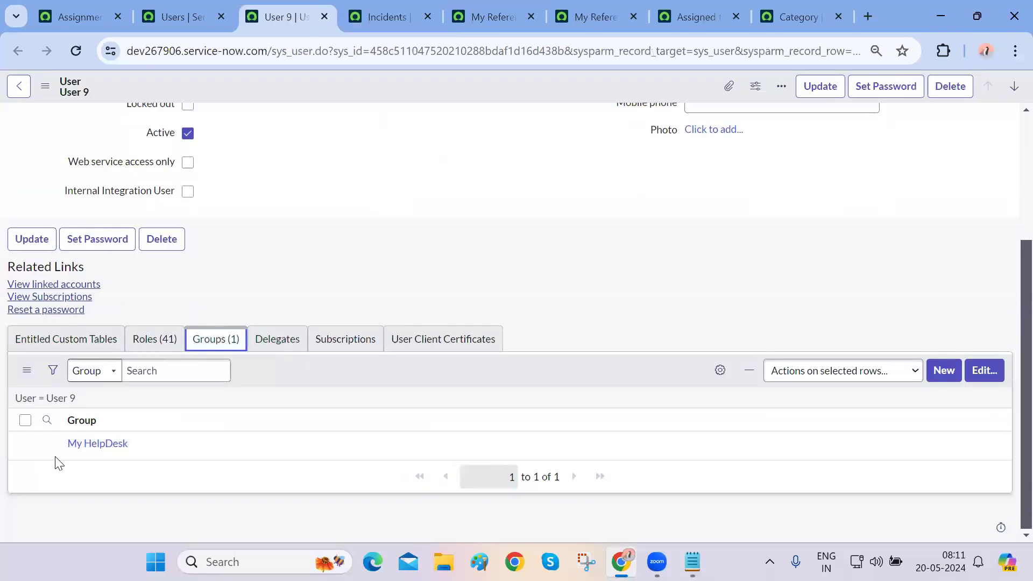
left_click(47, 443)
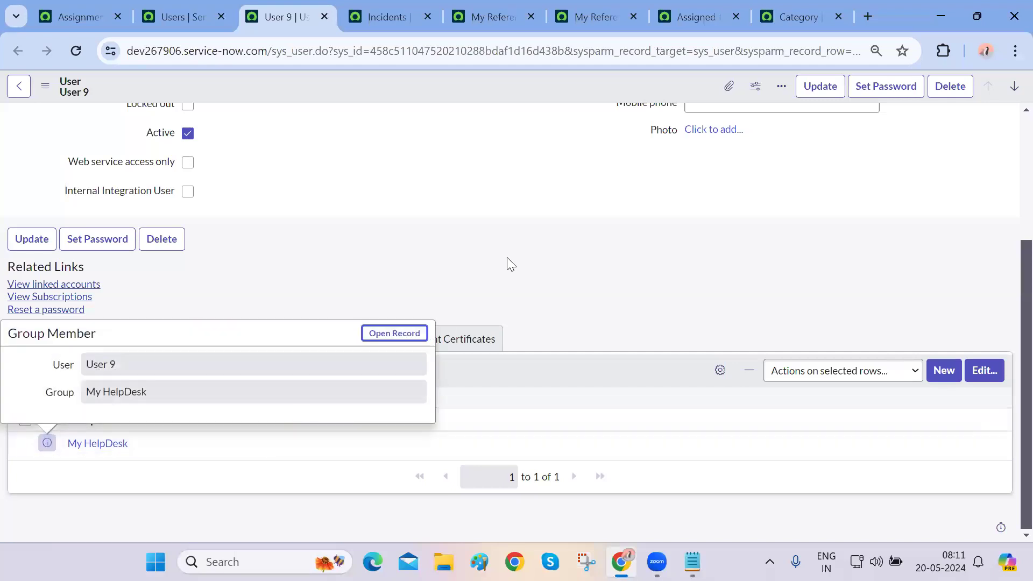
- Open User 9's group memberships as a full list in a new window and examine its table name and group entry
right_click(68, 398)
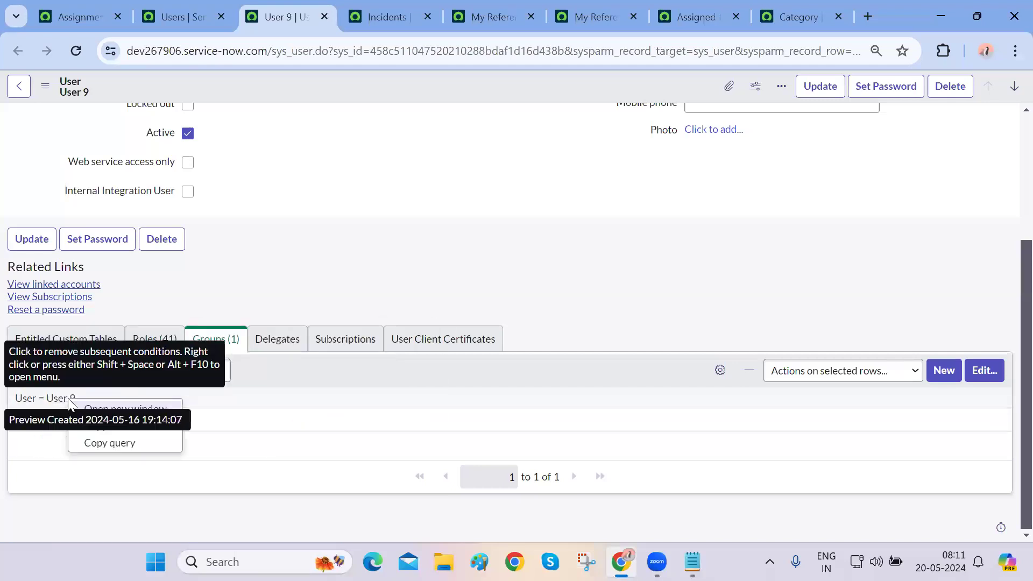
left_click(108, 409)
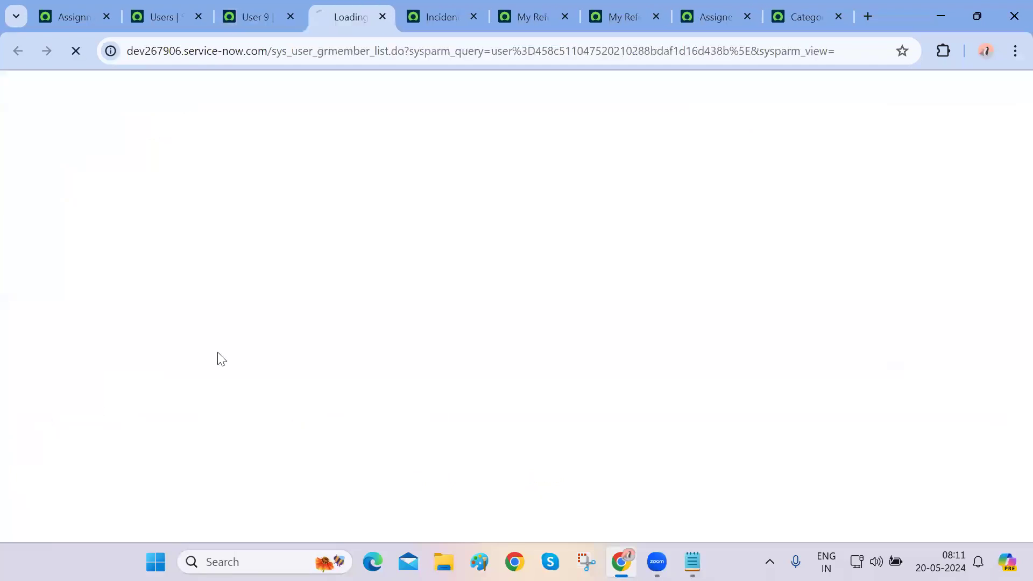
double_click(329, 56)
left_click(360, 284)
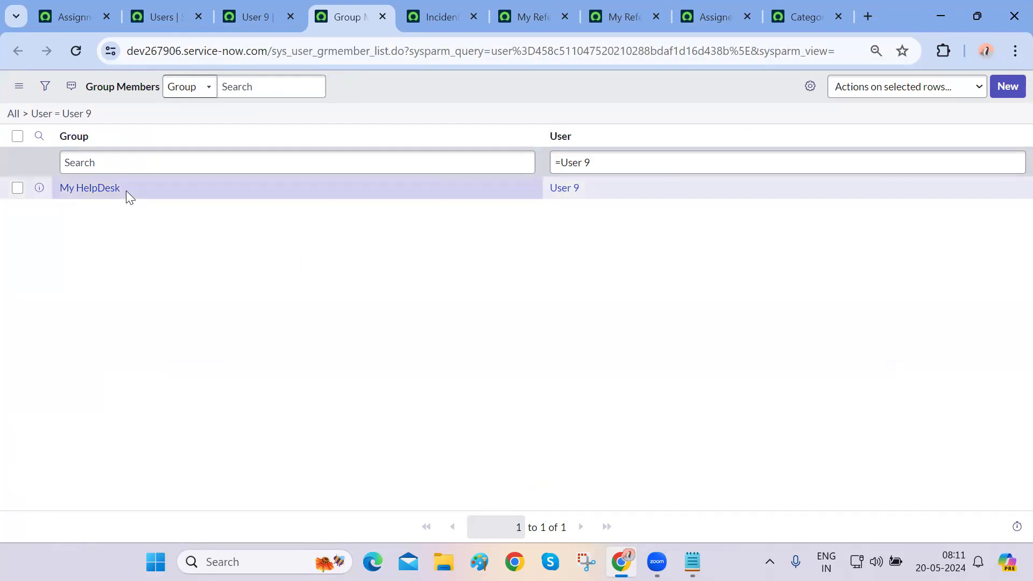
left_click_drag(127, 191, 40, 189)
left_click(119, 270)
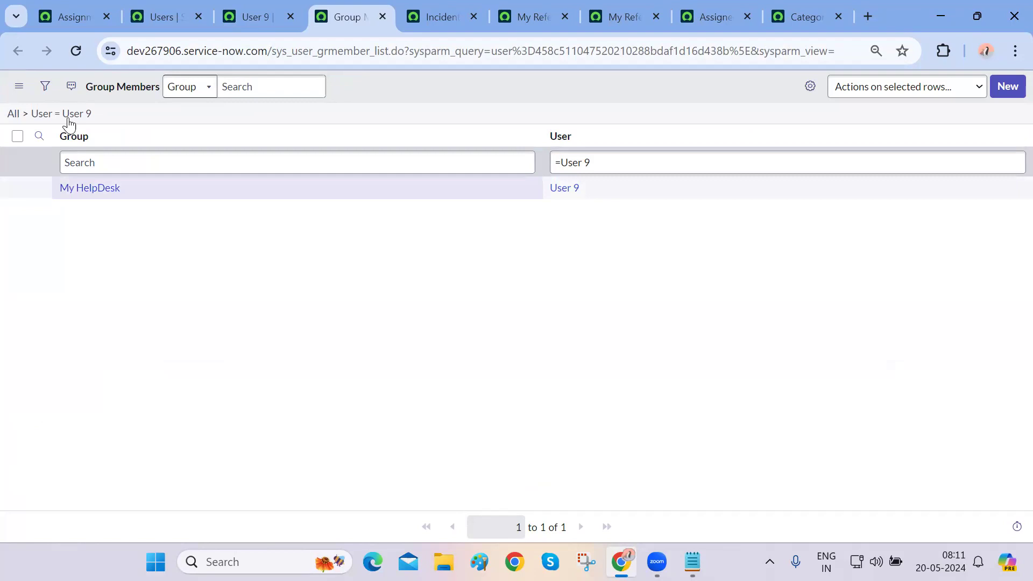
- Remove the User is User 9 condition from the Group Members filter and run it to list all memberships
left_click(46, 89)
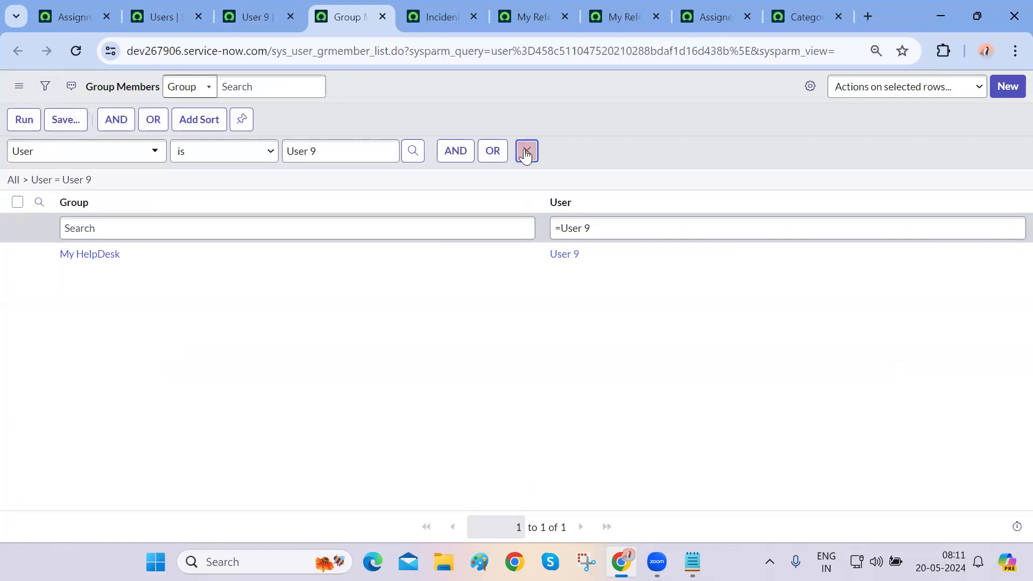
left_click(526, 154)
left_click(24, 119)
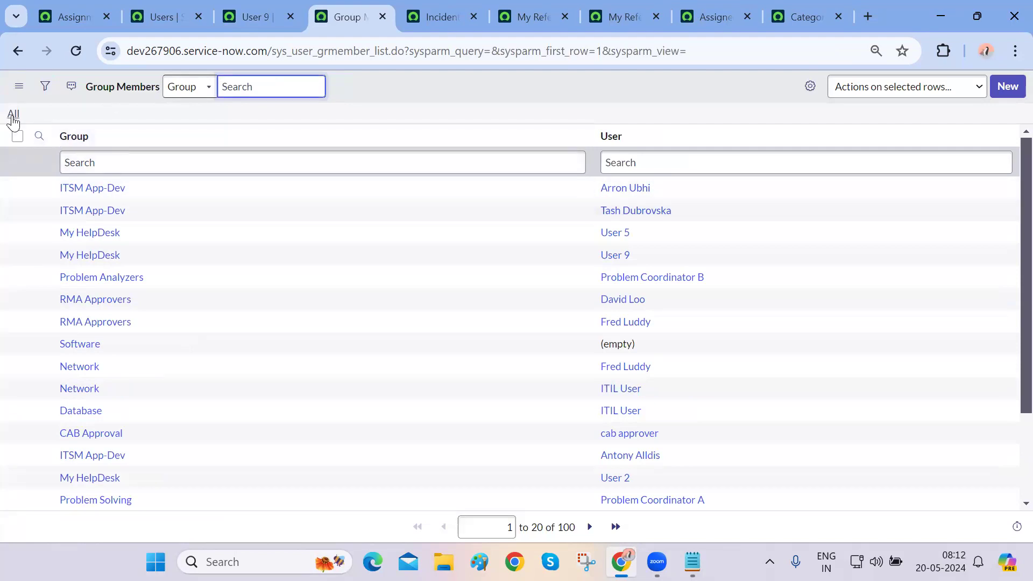
- Filter the Group Members list by the Group column with *hardware
left_click(94, 160)
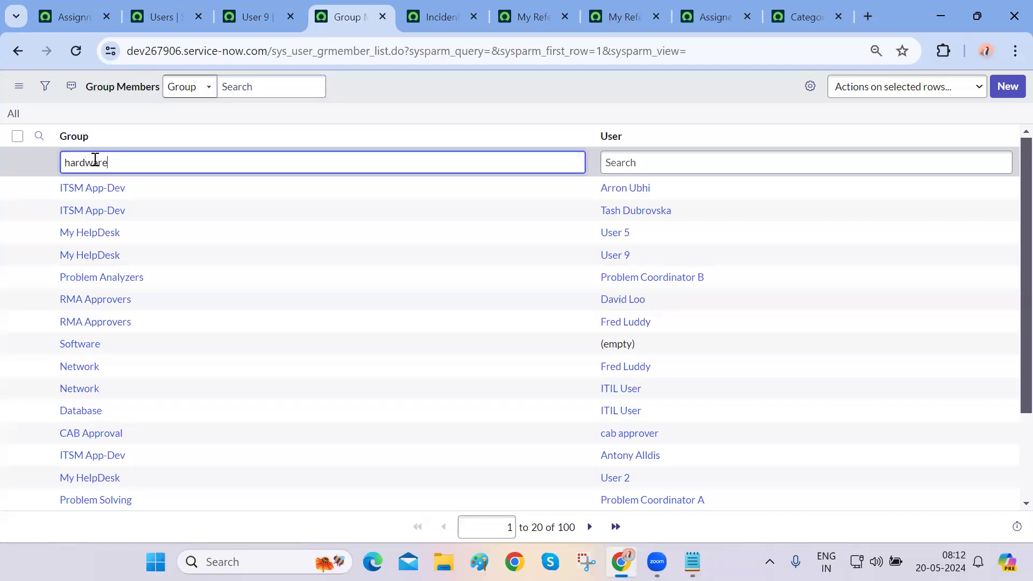
type("hardware")
key("Home")
type("*")
key("Return")
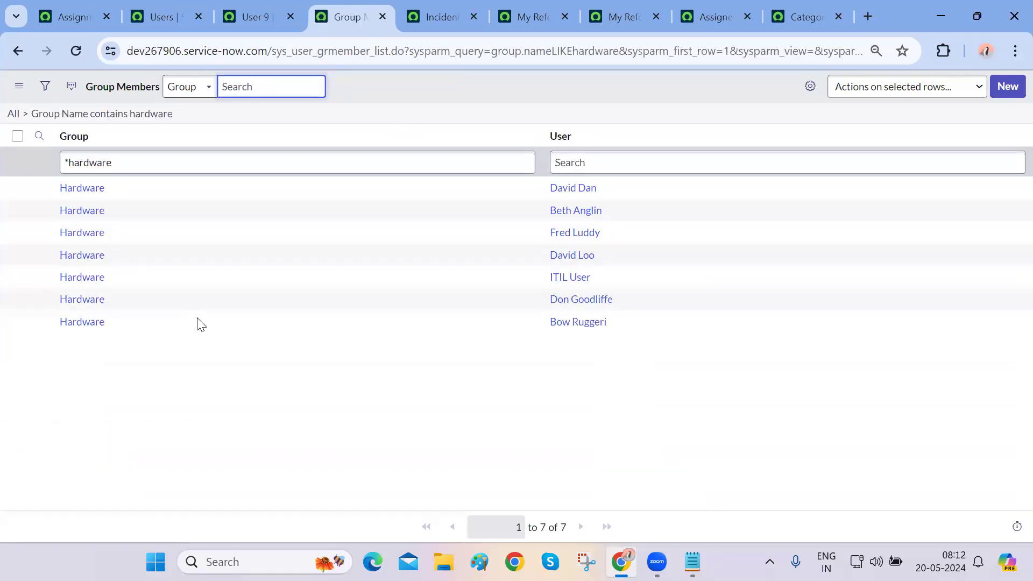
- Restrict the Group Members list to records matching the Hardware group and copy the resulting query
right_click(92, 188)
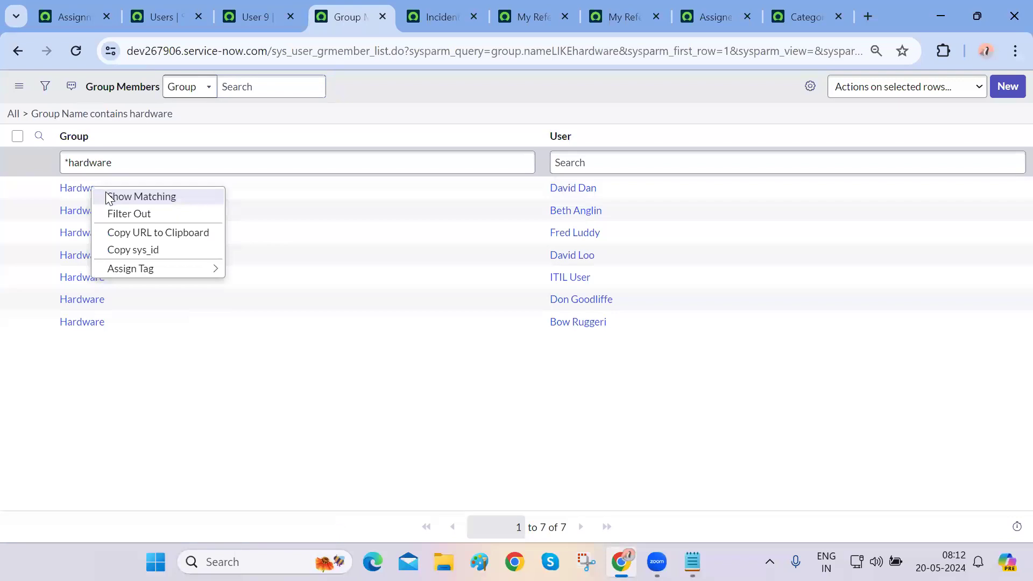
left_click(106, 194)
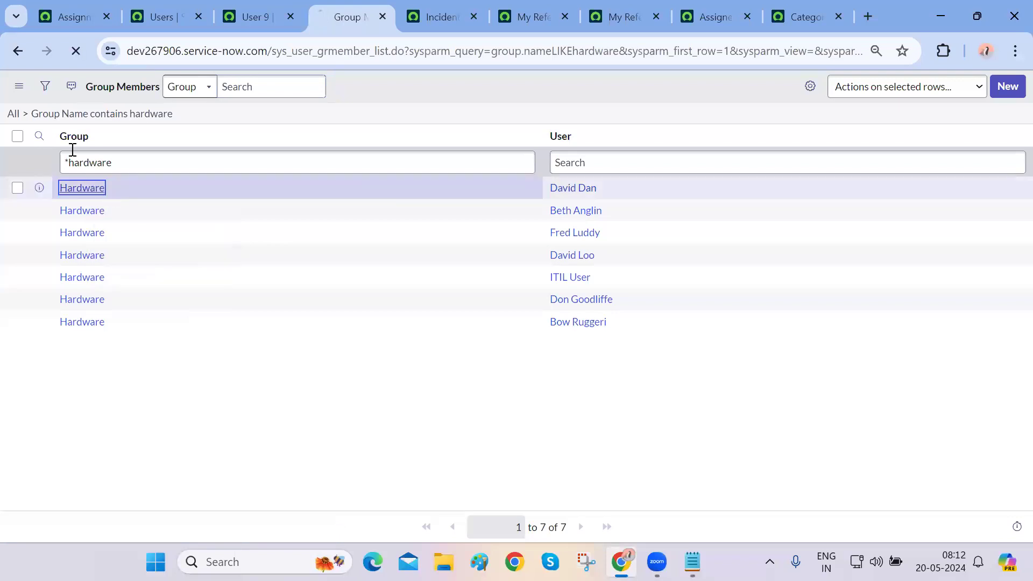
left_click(25, 115)
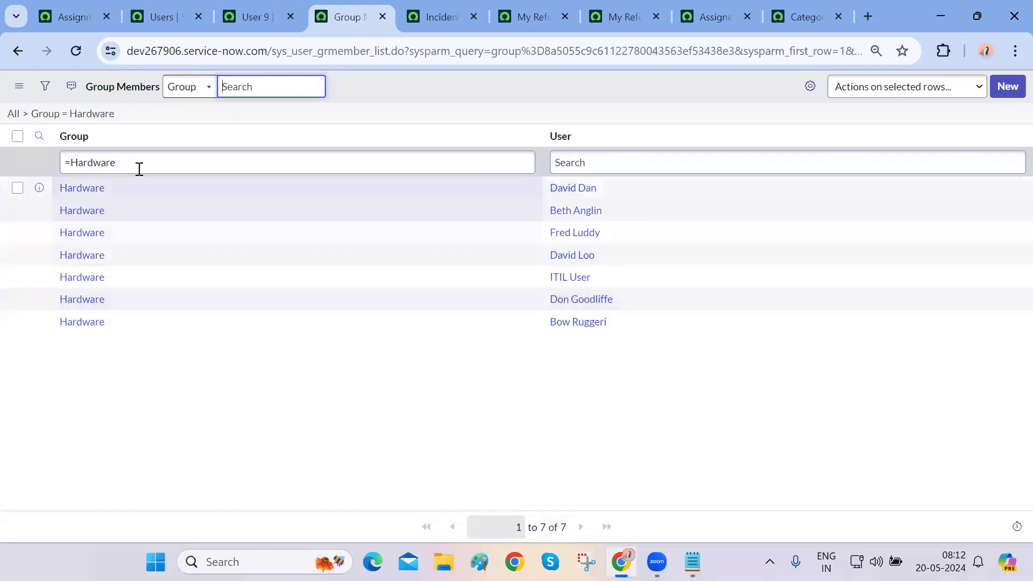
right_click(92, 114)
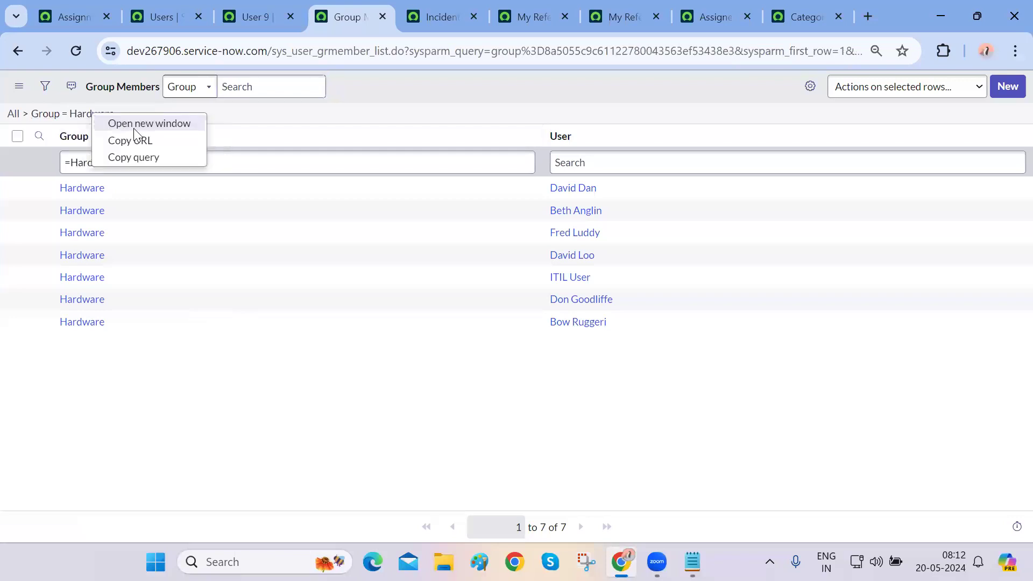
left_click(147, 156)
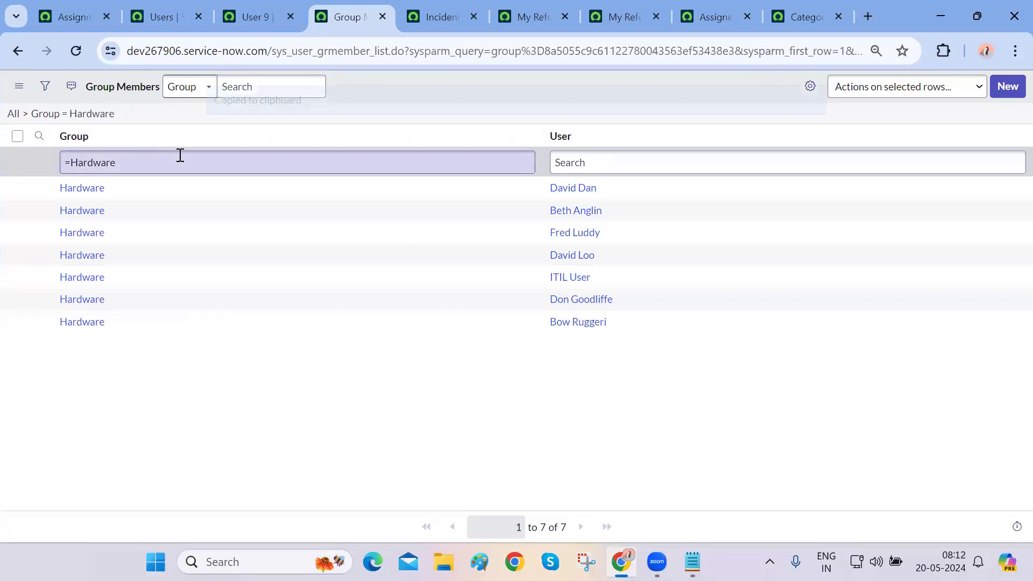
- Paste the copied Hardware group query below the existing notes in Notepad, then return to the Group Members list in the browser
left_click(693, 561)
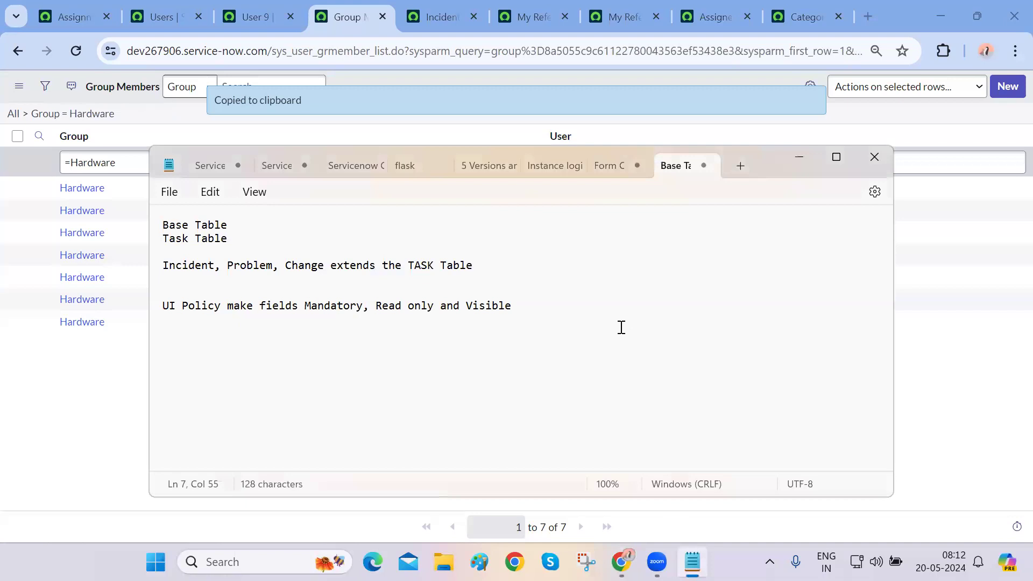
key("Return")
key("Return")
key("Return")
key("ctrl+v")
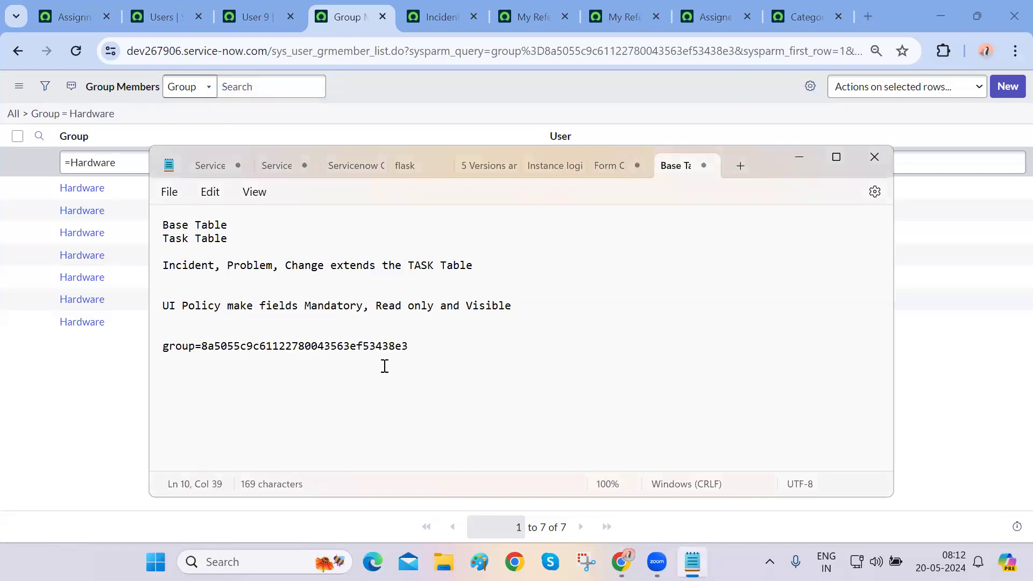
left_click(119, 415)
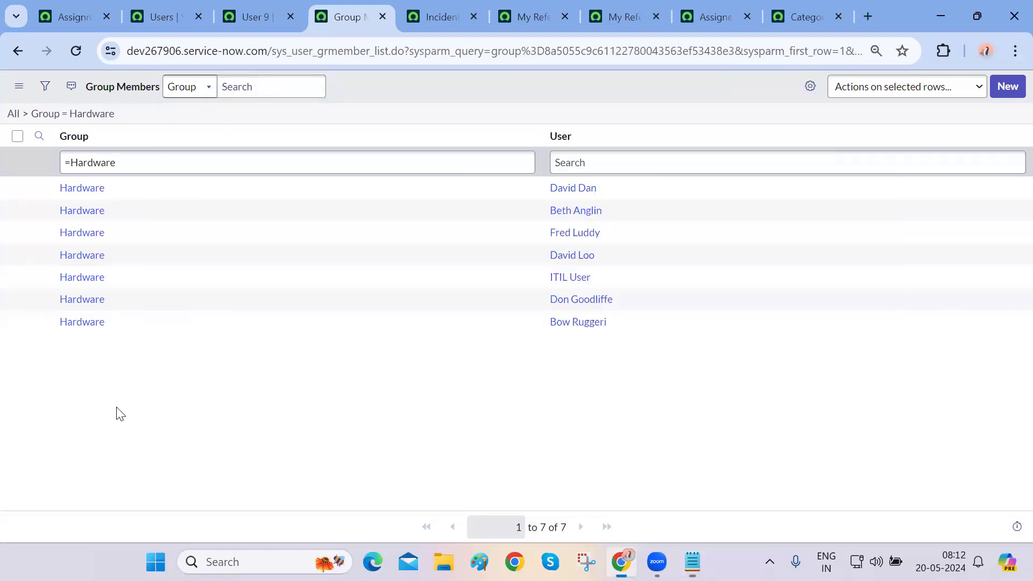
- Close the extra My Reference, Assigned to and Category dictionary entries, returning to the advanced view of My Reference's reference specification
left_click(161, 24)
left_click(66, 12)
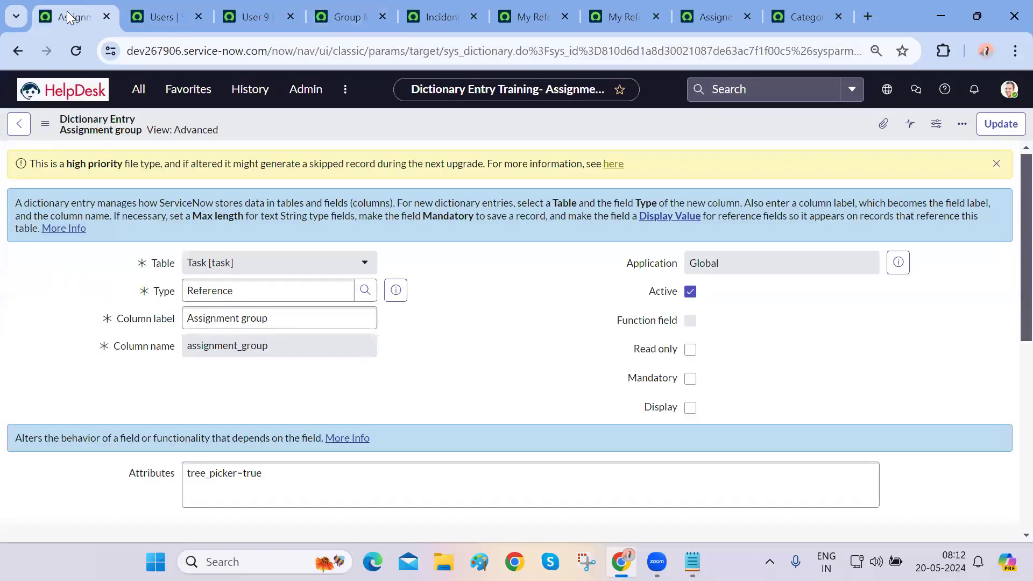
key("ctrl+shift+Tab")
key("ctrl+shift+Tab")
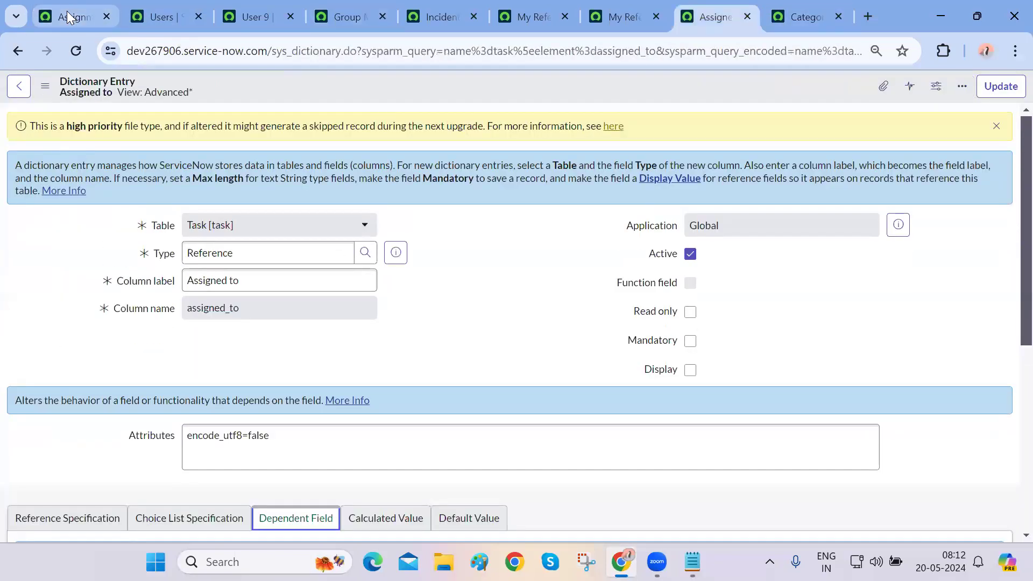
key("ctrl+Tab")
key("ctrl+shift+Tab")
key("ctrl+shift+Tab")
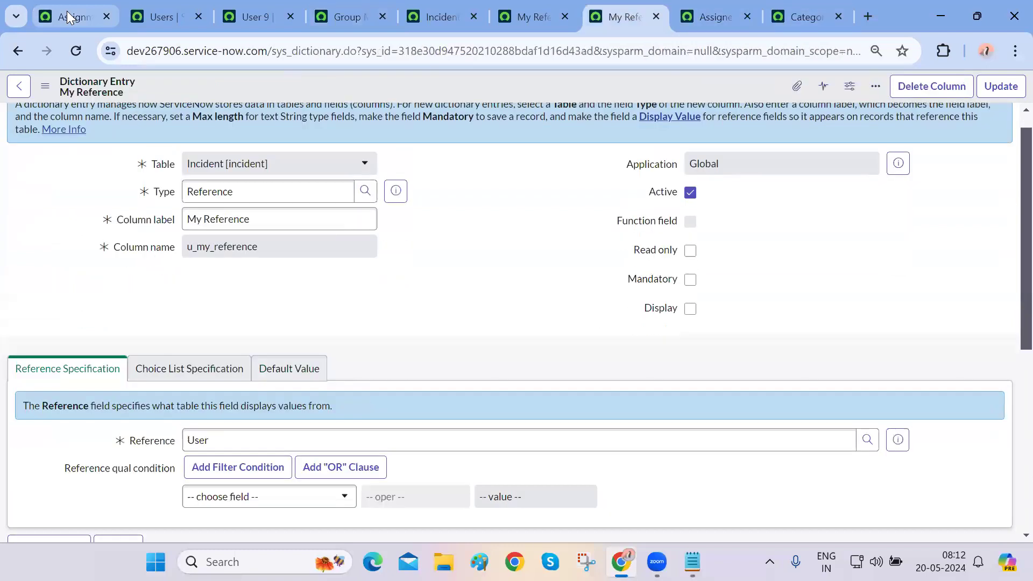
scroll(425, 274, "down", 3)
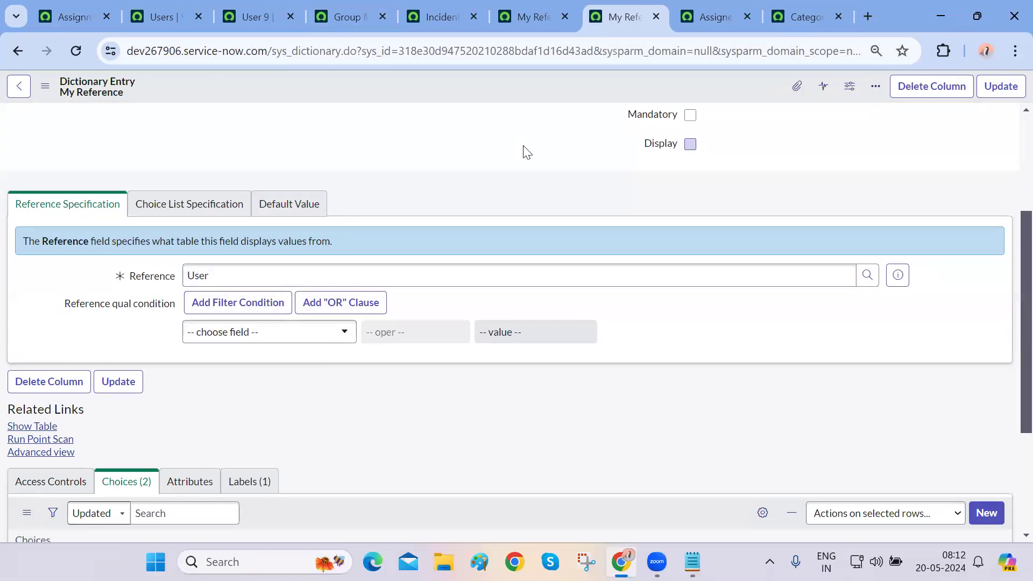
key("ctrl+w")
key("ctrl+w")
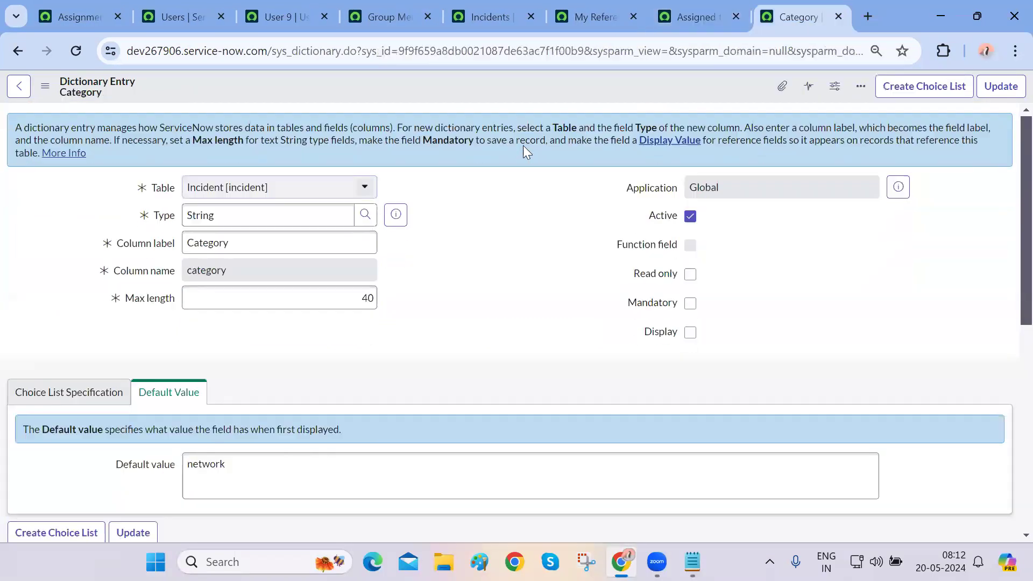
key("ctrl+w")
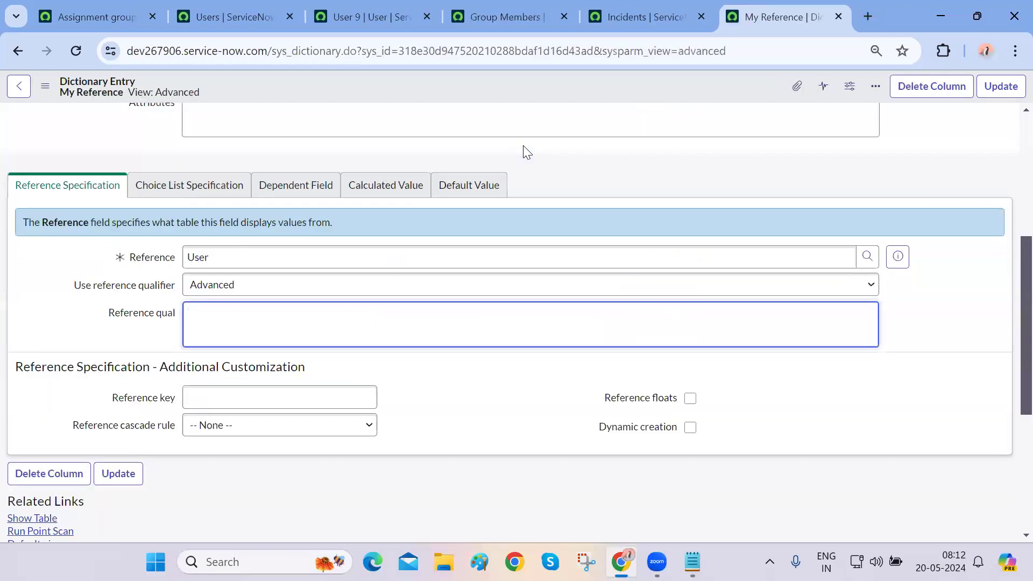
scroll(398, 362, "up", 5)
scroll(327, 334, "down", 4)
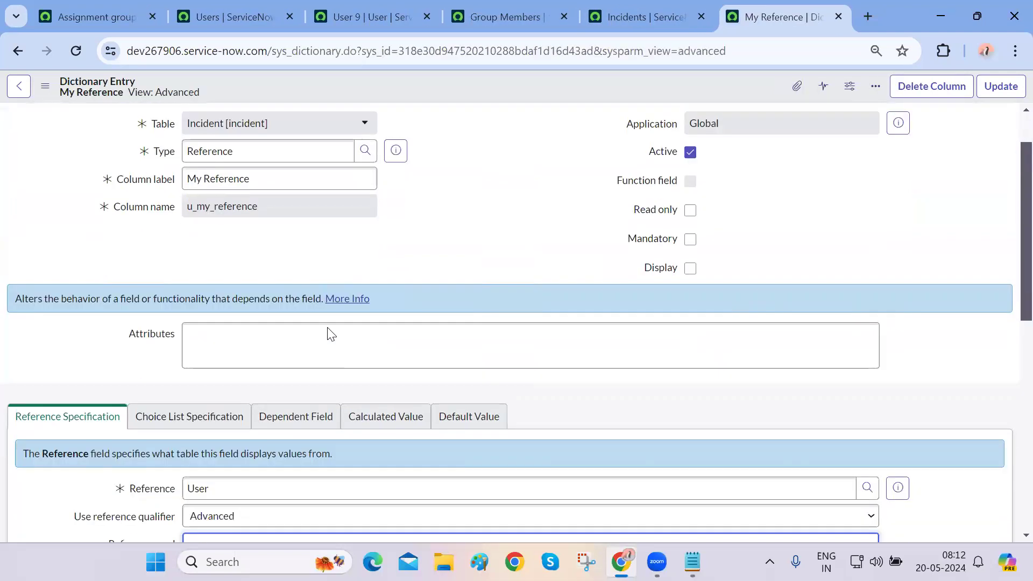
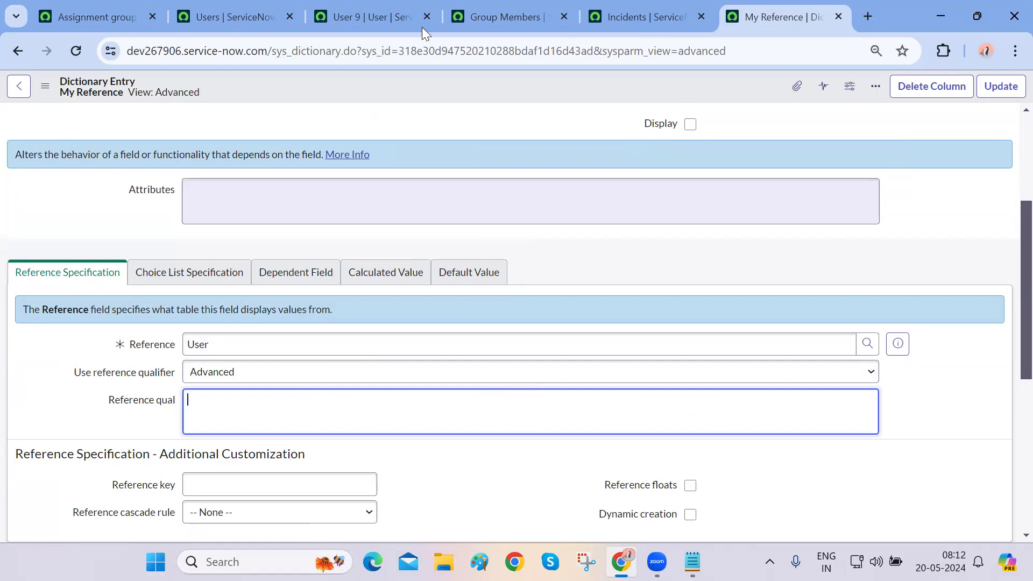
- Look through the Users list's filter fields for a group field and choose Show Related Fields
left_click(269, 22)
left_click(103, 156)
type("grou")
key("BackSpace")
key("BackSpace")
key("BackSpace")
key("BackSpace")
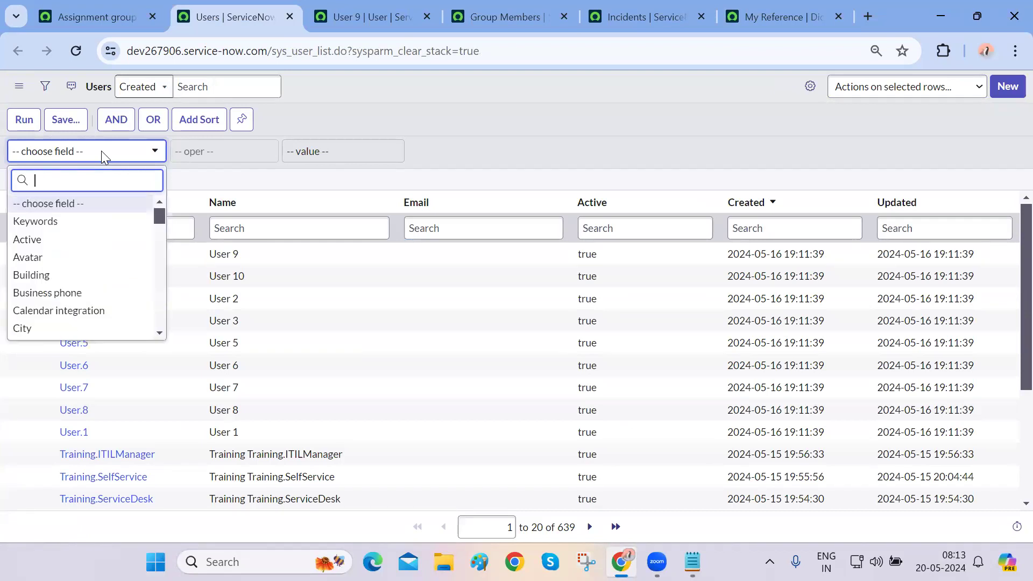
scroll(107, 296, "down", 5)
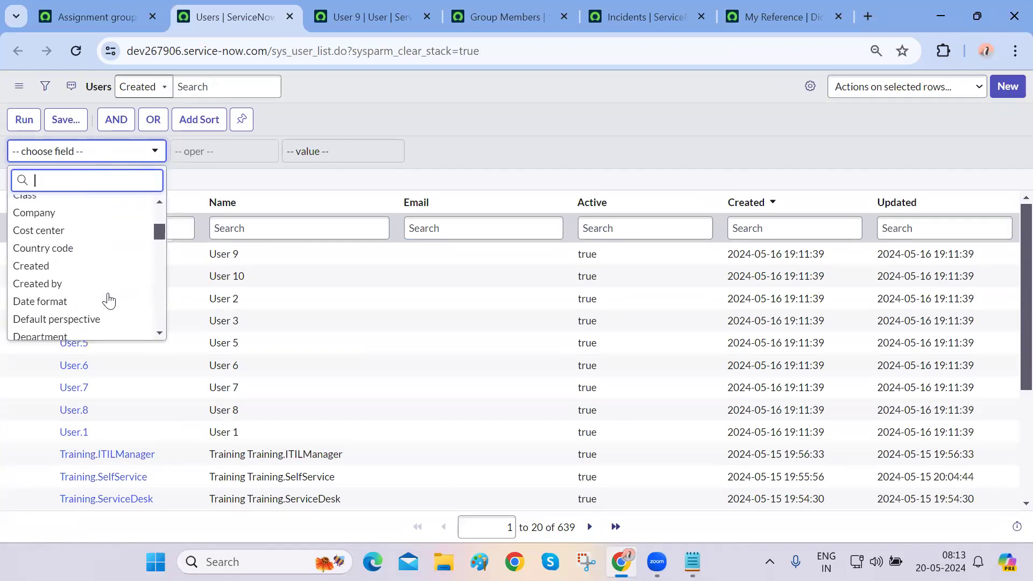
scroll(109, 300, "down", 6)
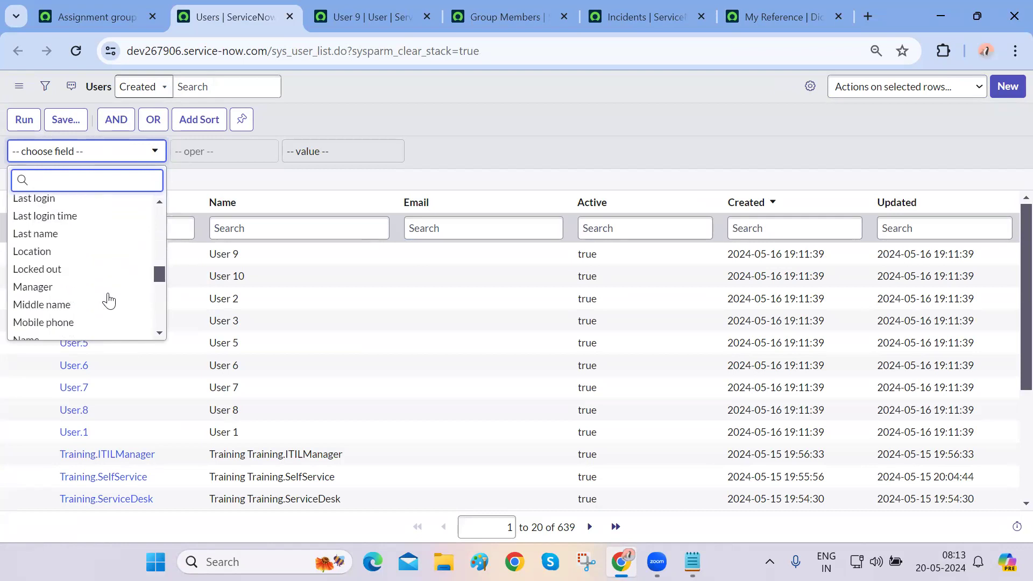
scroll(109, 300, "down", 7)
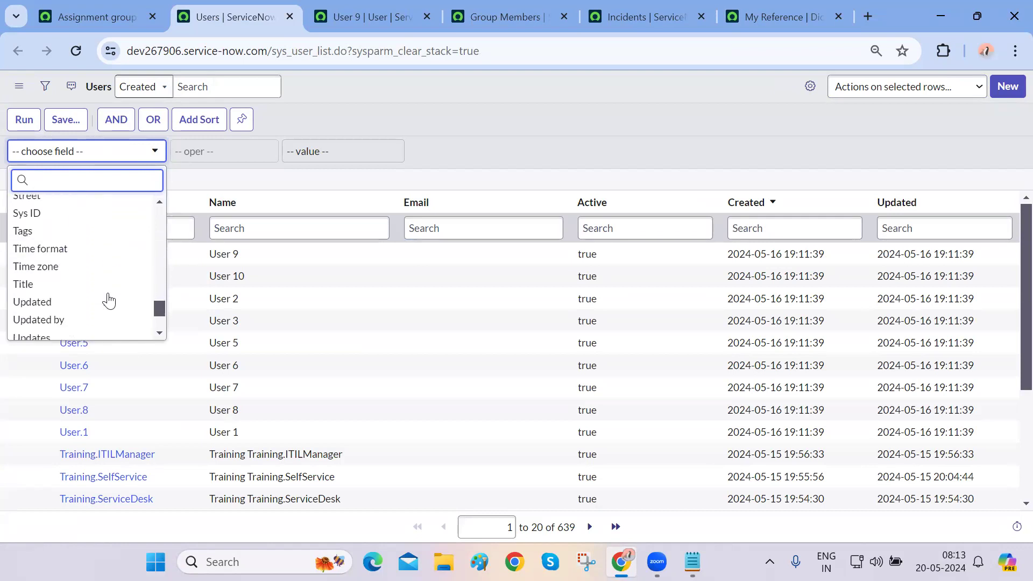
scroll(110, 300, "down", 1)
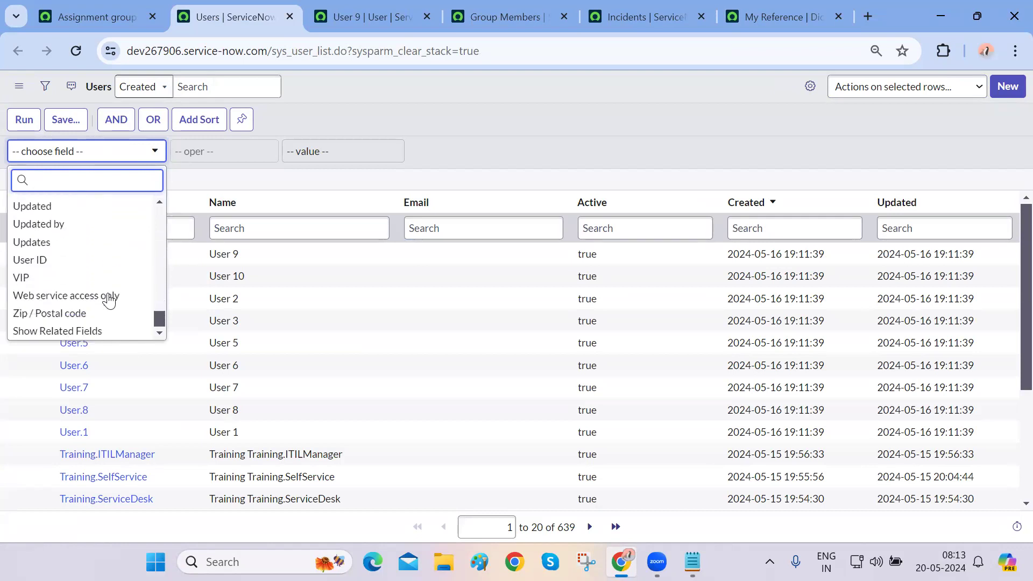
left_click(84, 332)
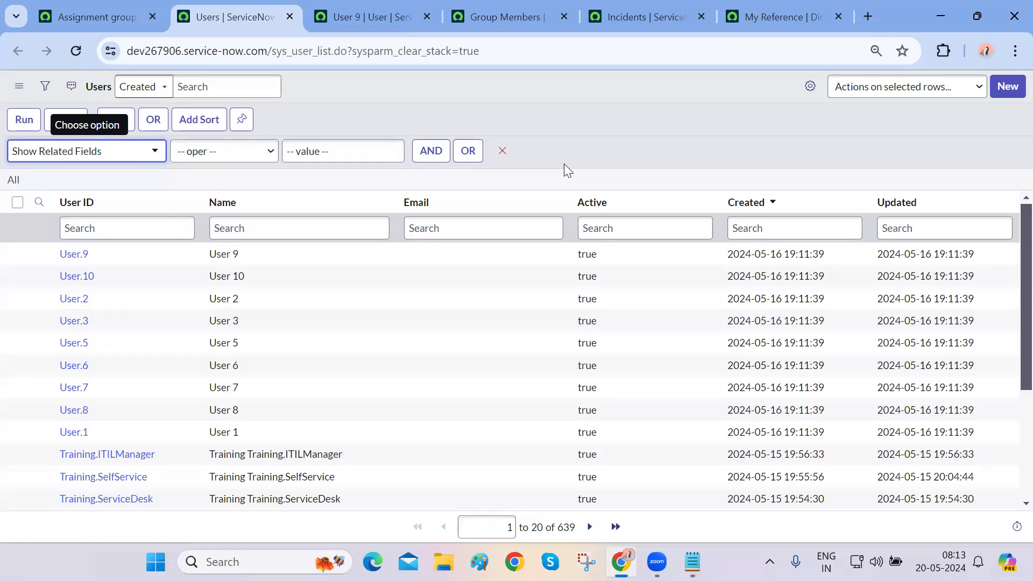
- Open the User 9 record separately and examine its Groups list and XML for a group field
left_click(75, 255)
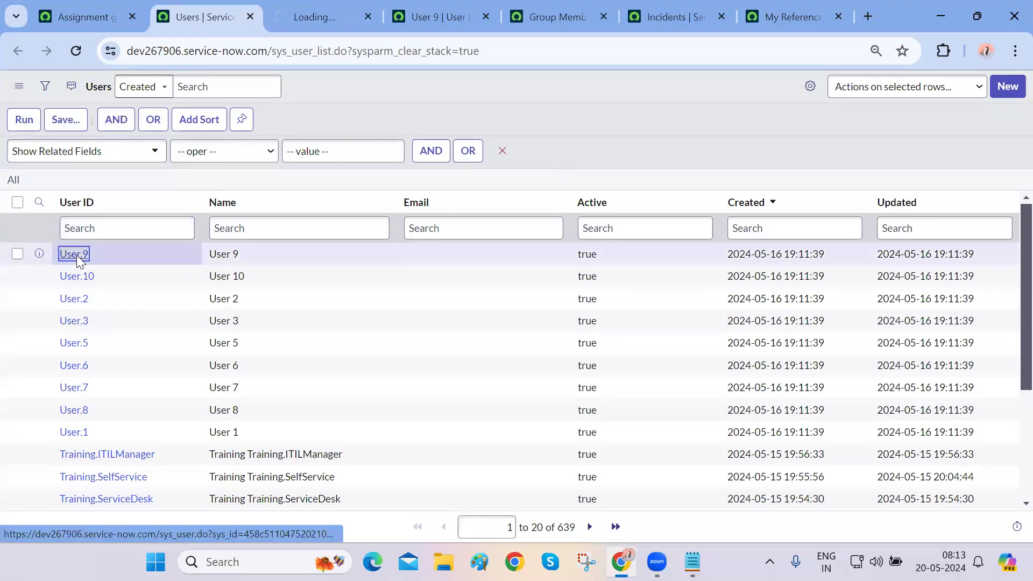
key("ctrl+Tab")
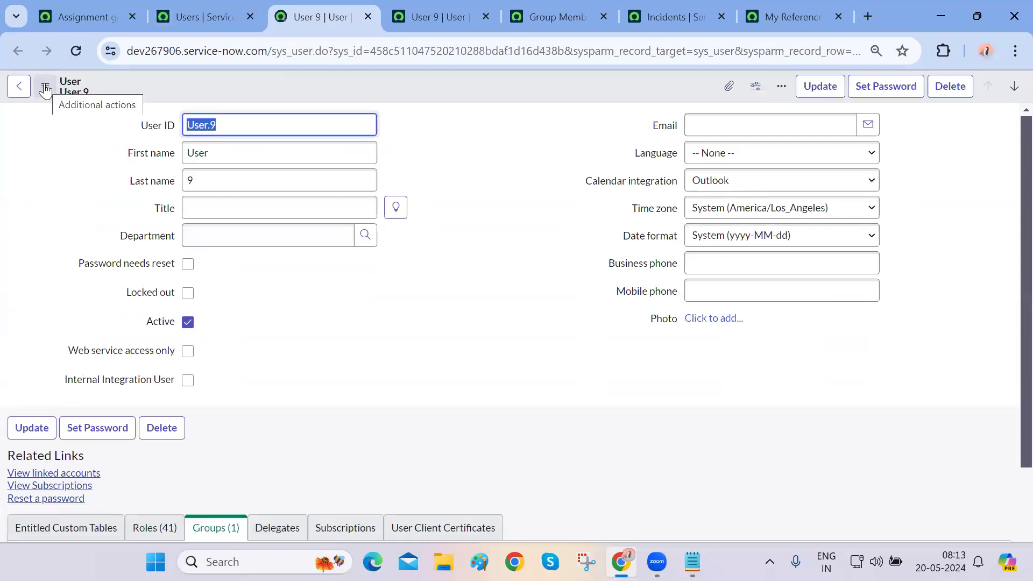
left_click(45, 88)
left_click(351, 350)
scroll(350, 350, "down", 3)
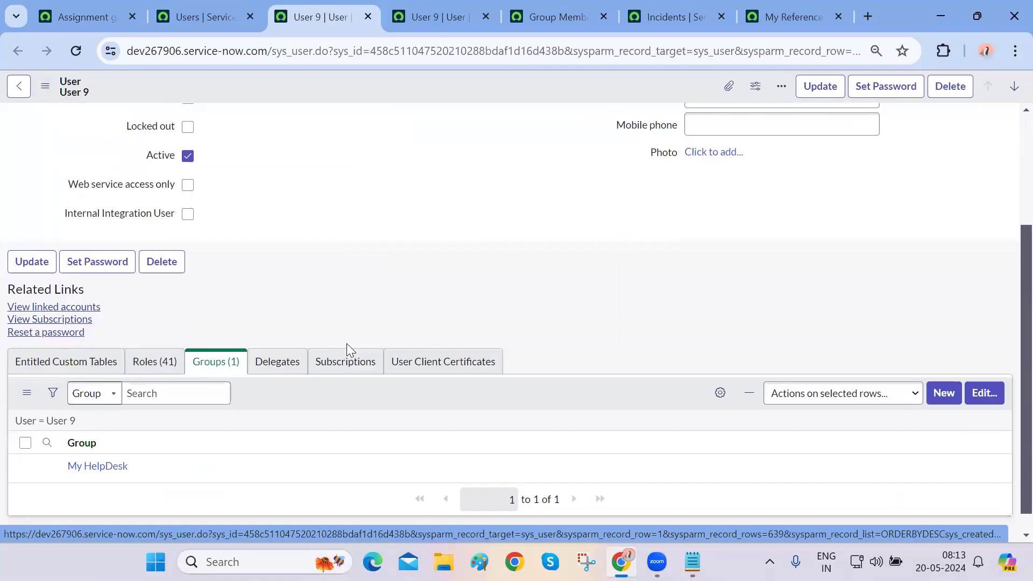
scroll(347, 343, "up", 3)
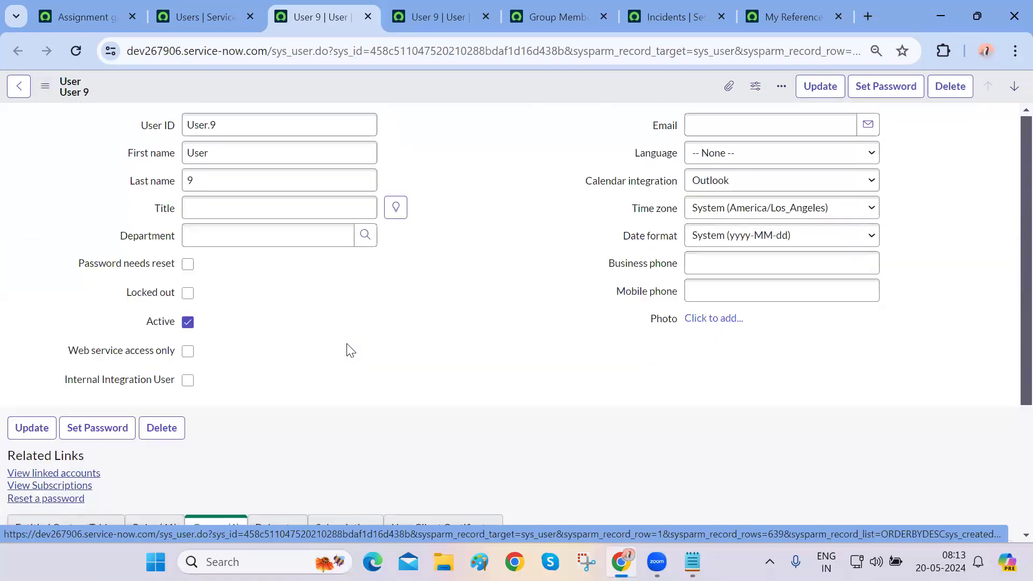
left_click(47, 92)
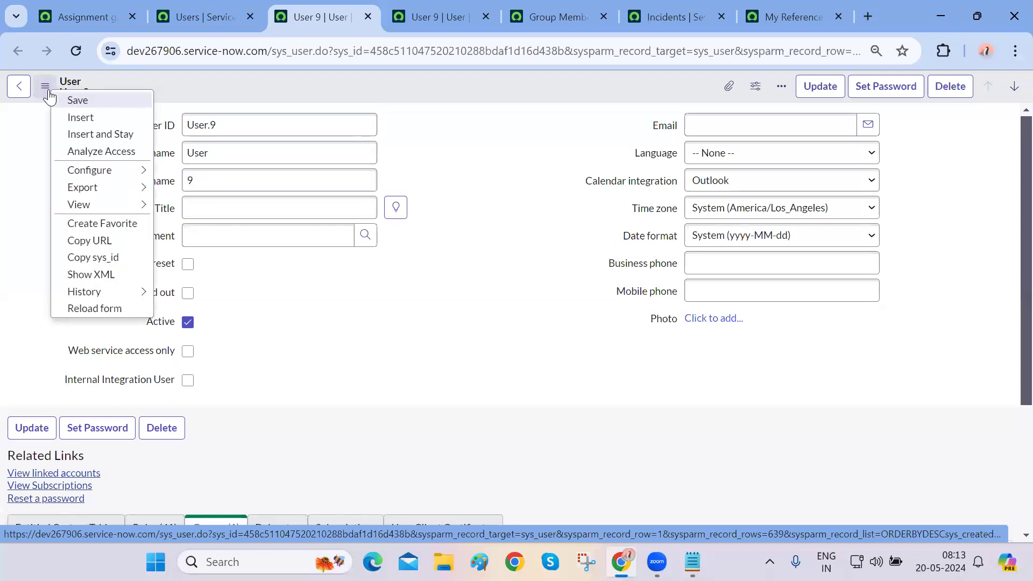
left_click(110, 280)
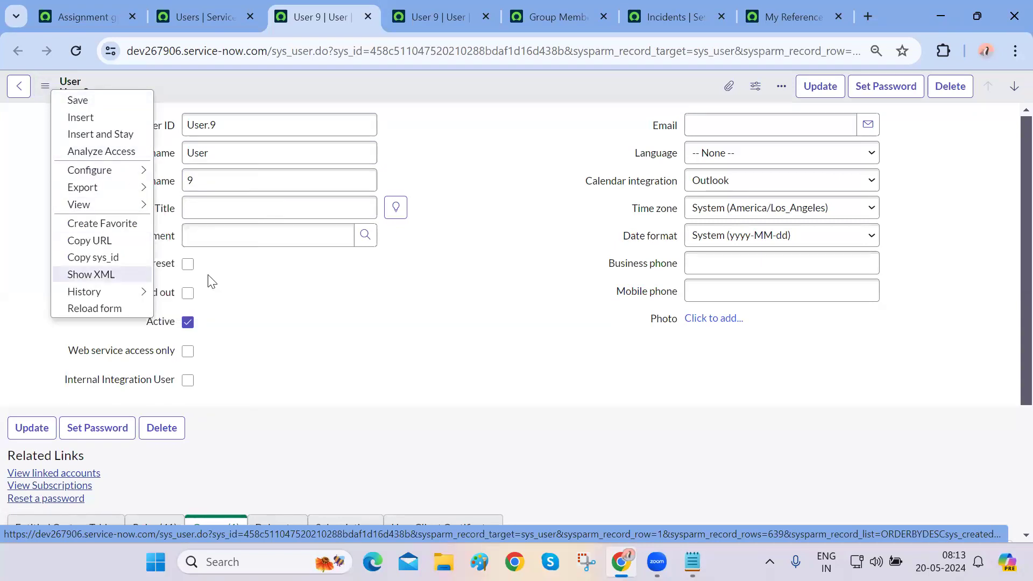
key("ctrl+f")
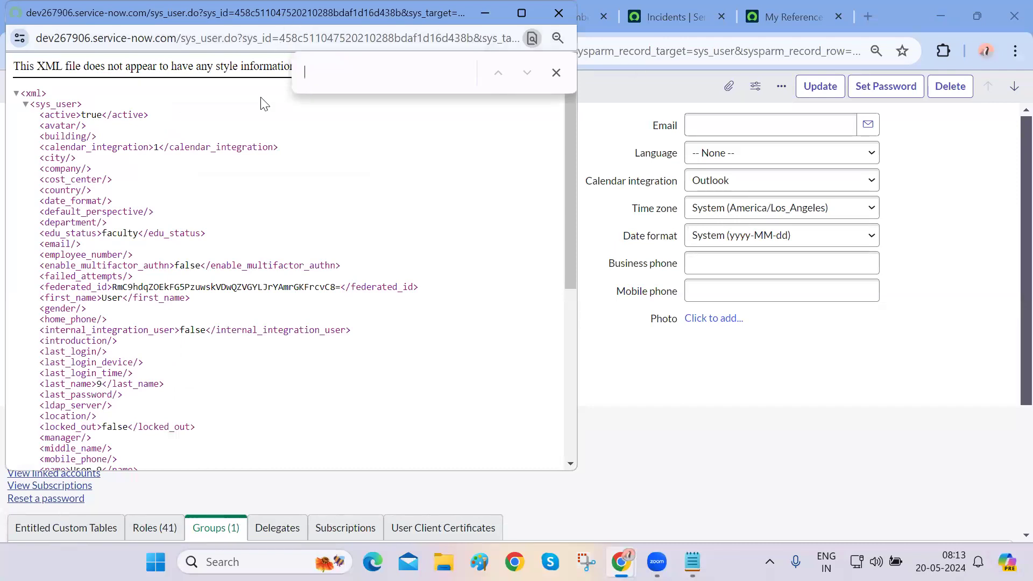
left_click(539, 90)
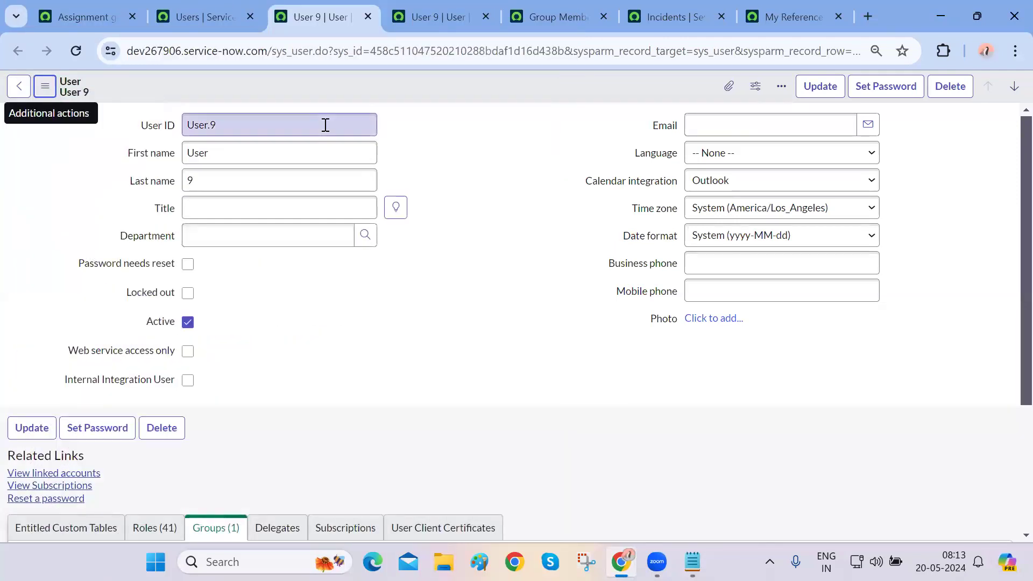
- Select My Reference's current Reference table for replacement and copy the Group Members list's table name, sys_user_grmember_list, from its address
key("ctrl+Page_Up")
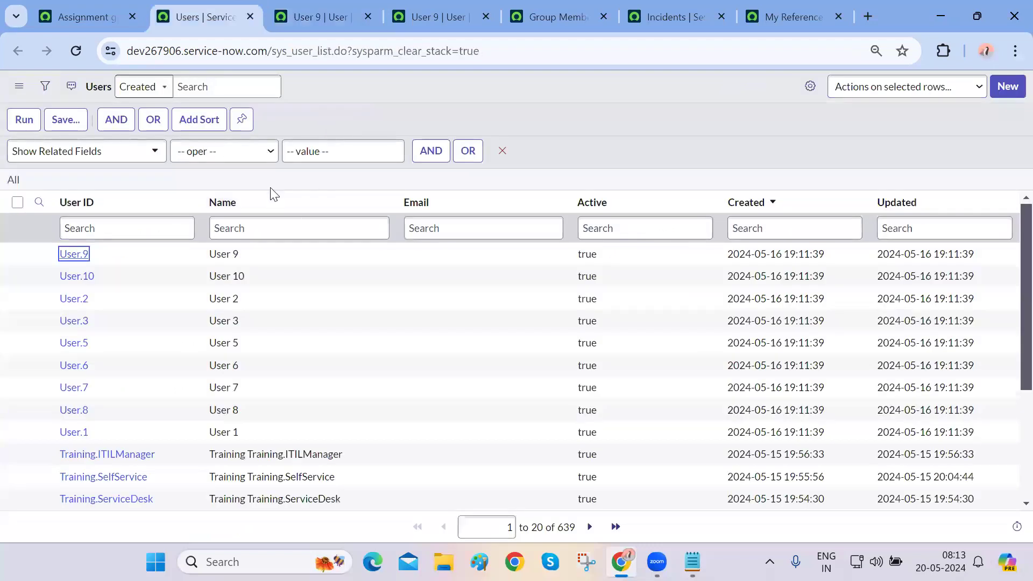
key("ctrl+Page_Up")
key("ctrl+Page_Up")
double_click(310, 345)
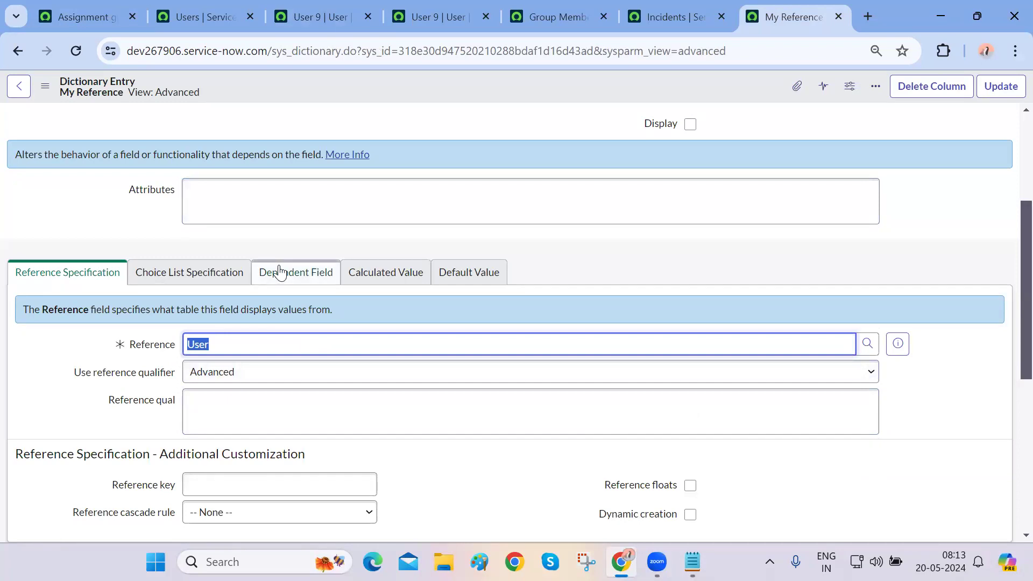
key("ctrl+Page_Up")
key("ctrl+Page_Up")
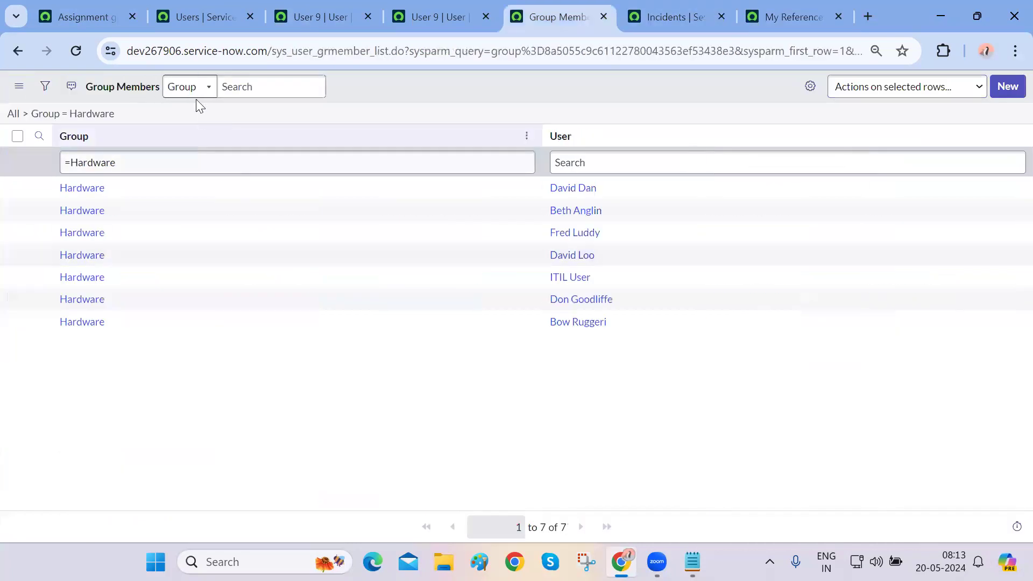
double_click(321, 58)
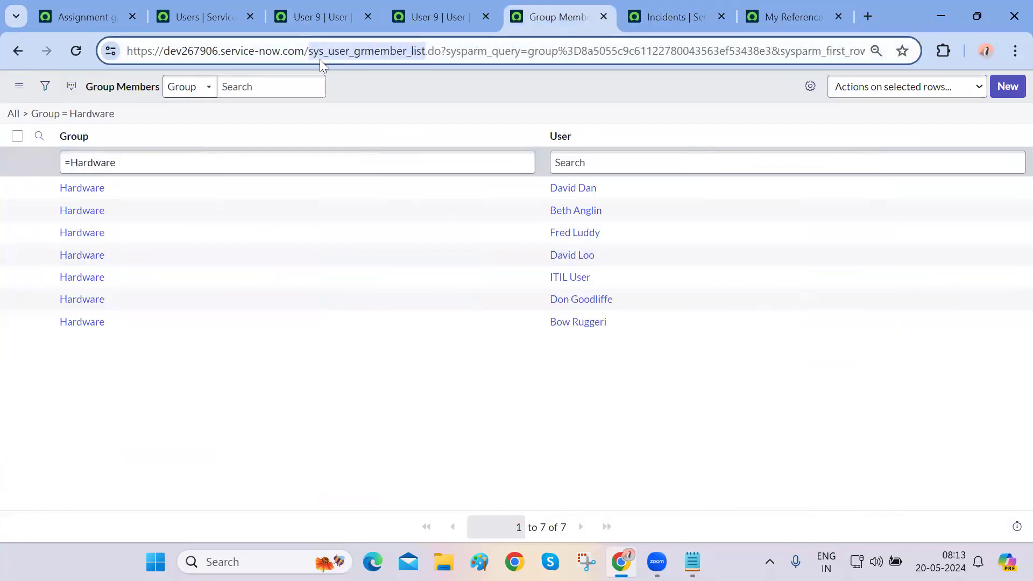
key("ctrl+c")
- Set My Reference's Reference table to Group Member (sys_user_grmember)
key("ctrl+Page_Down")
key("ctrl+Page_Down")
key("ctrl+v")
key("BackSpace")
key("BackSpace")
key("BackSpace")
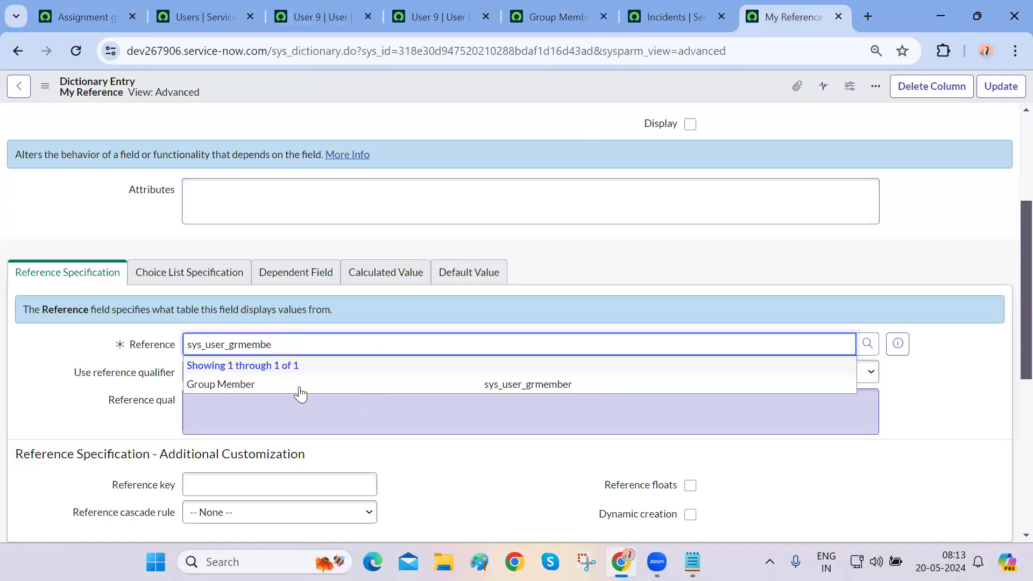
left_click(300, 394)
- Begin the Reference qual of My Reference with current
left_click(654, 410)
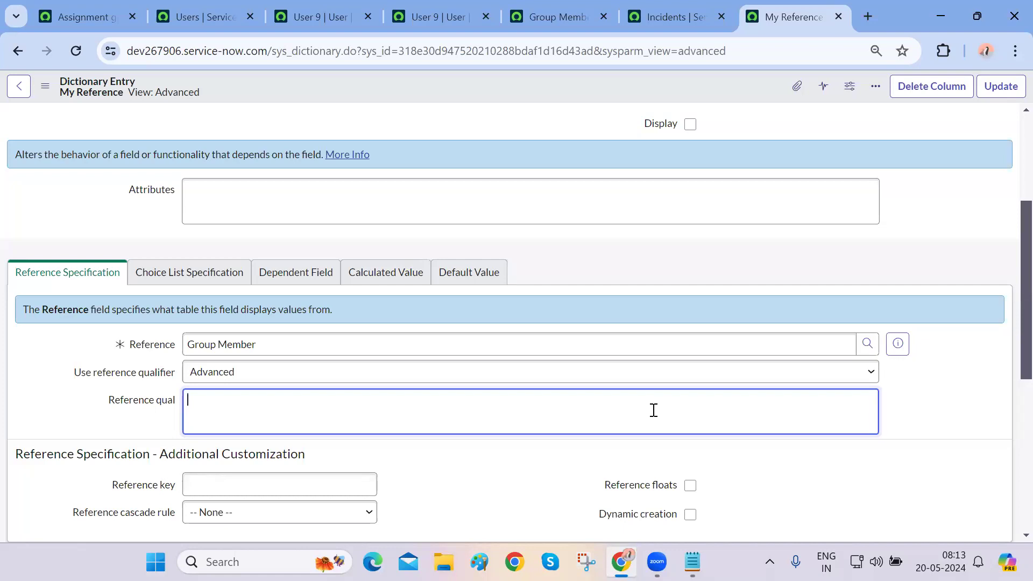
type("current.")
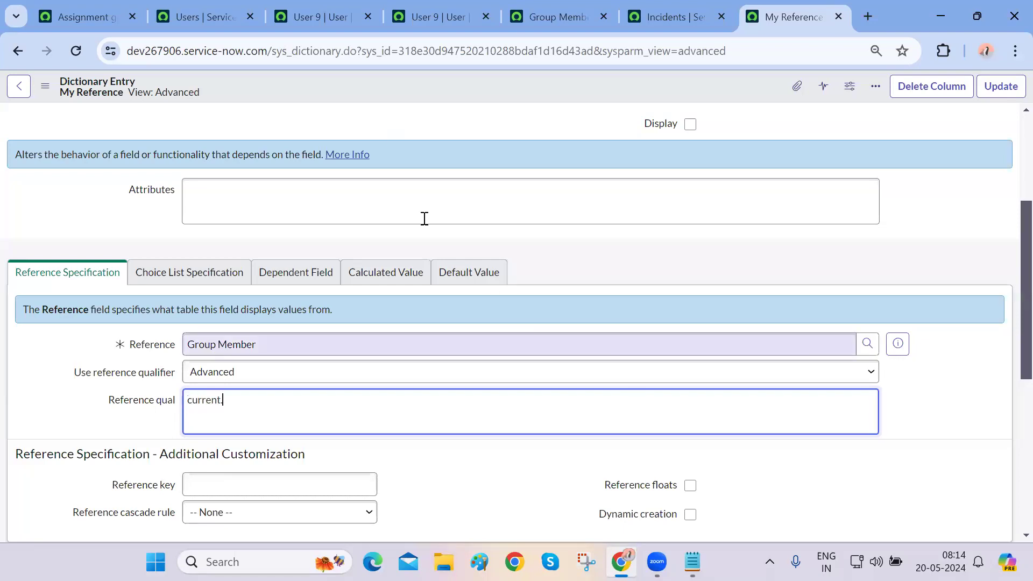
- Open incident INC0010010 separately from the Incidents list and look up the Category field's internal name
left_click(240, 19)
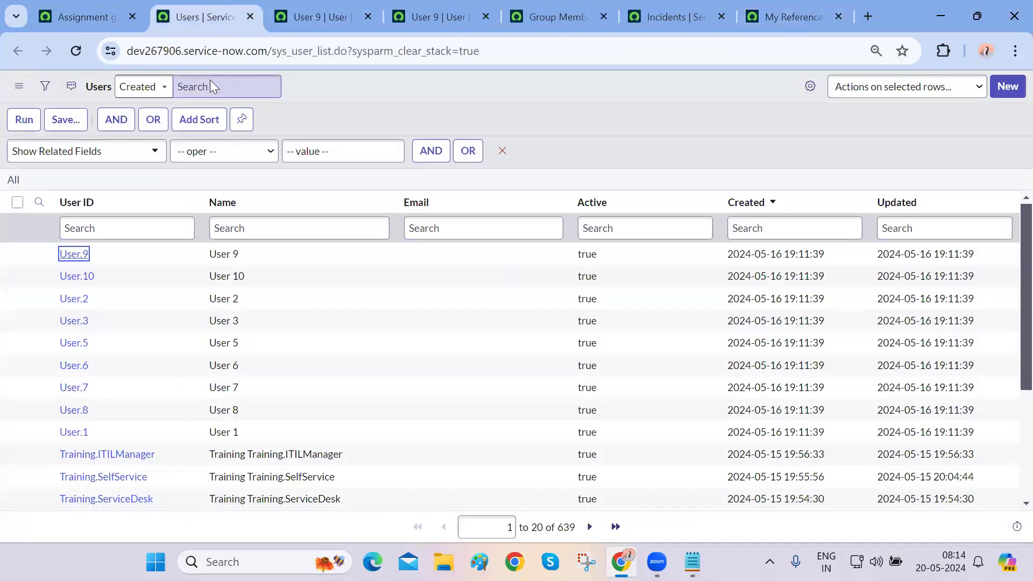
key("ctrl+shift+Tab")
key("ctrl+shift+Tab")
key("ctrl+shift+Tab")
key("ctrl+shift+Tab")
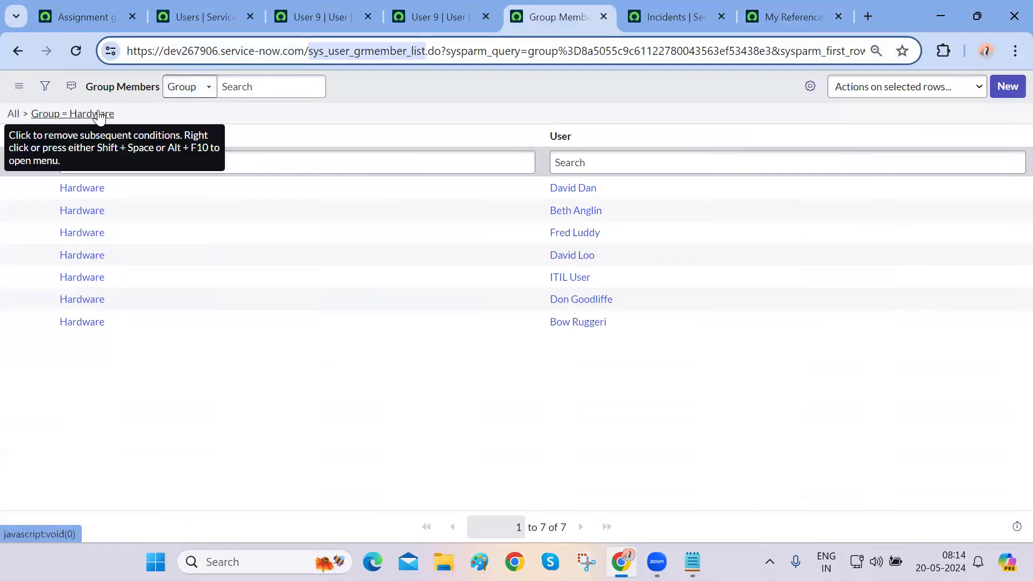
key("ctrl+Tab")
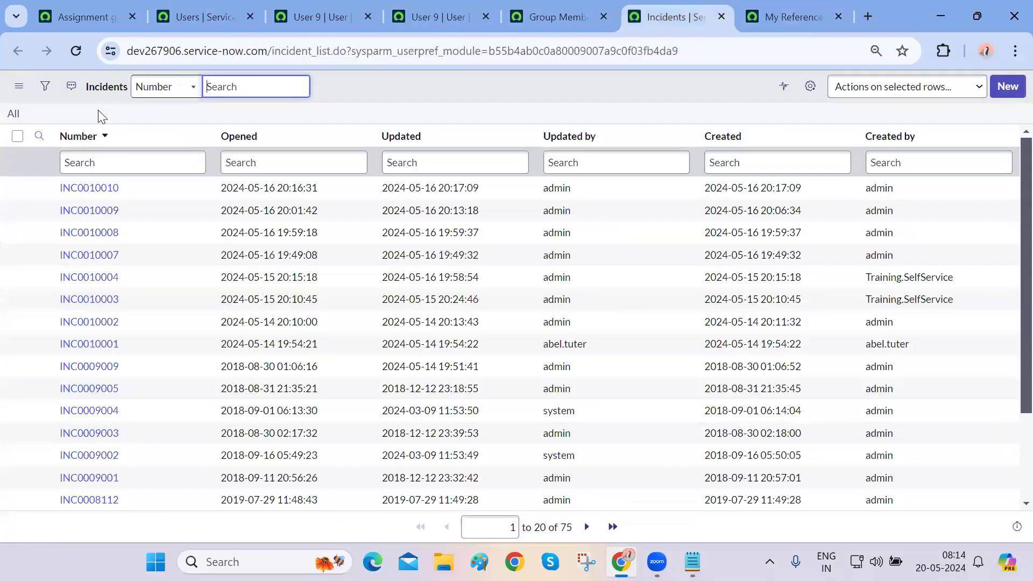
left_click(94, 193, "ctrl")
key("ctrl+Tab")
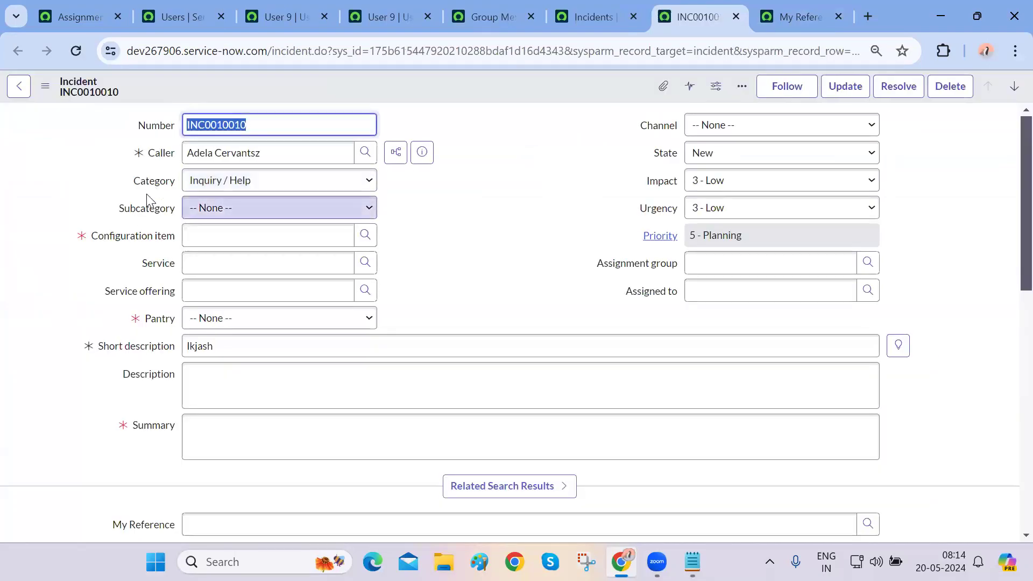
left_click(146, 183)
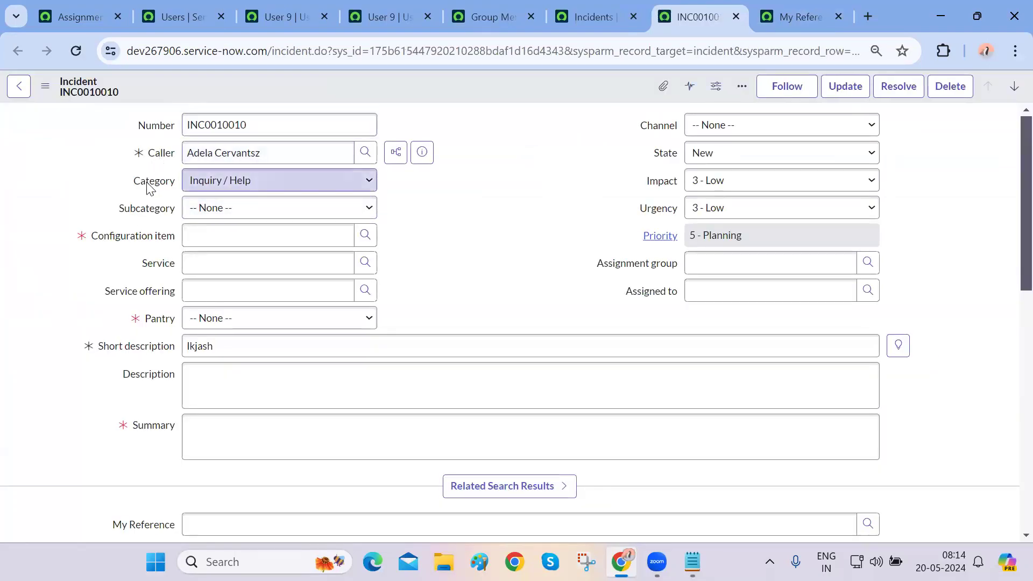
right_click(147, 183)
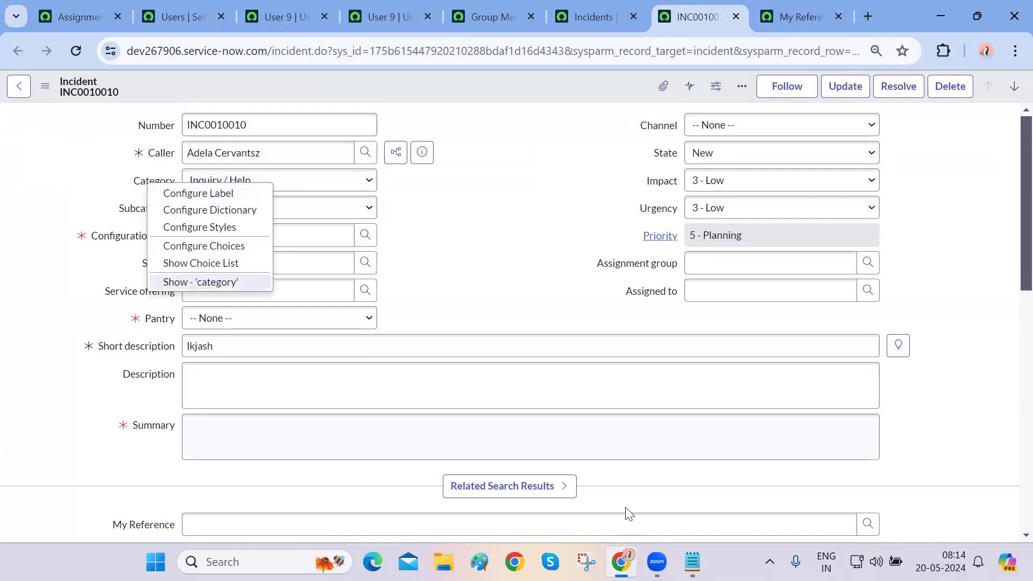
- Switch to Notepad, add the line current.category=hardware beneath the group condition, and select it
key("alt+Tab")
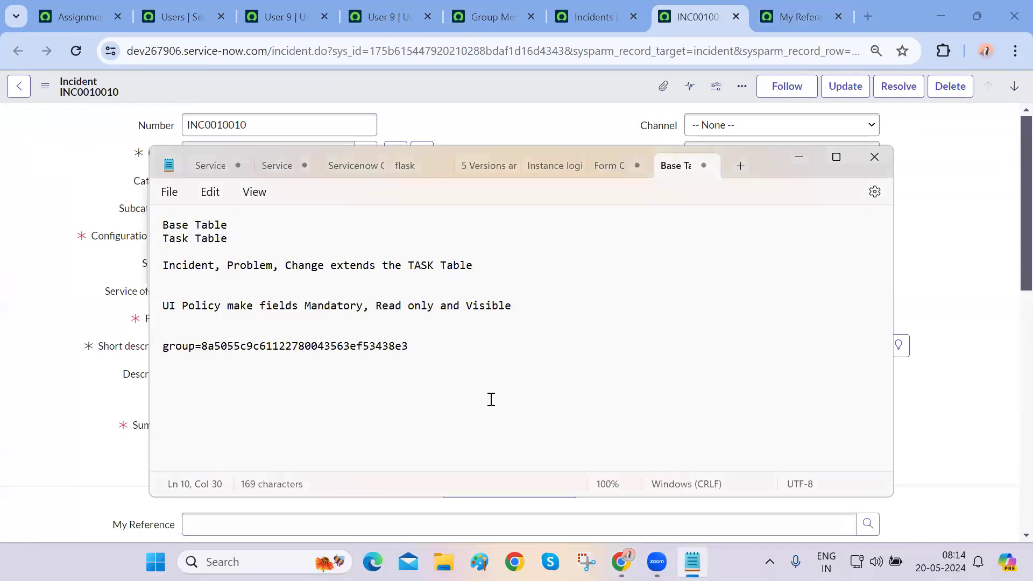
left_click(455, 355)
key("Return")
key("Return")
key("Return")
type("current.cate")
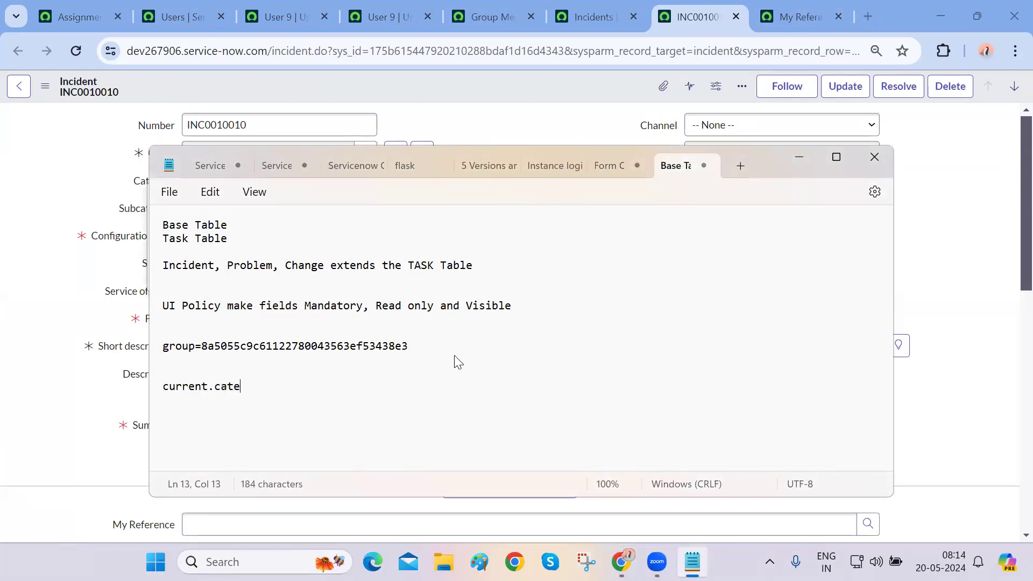
type("gory=hardware")
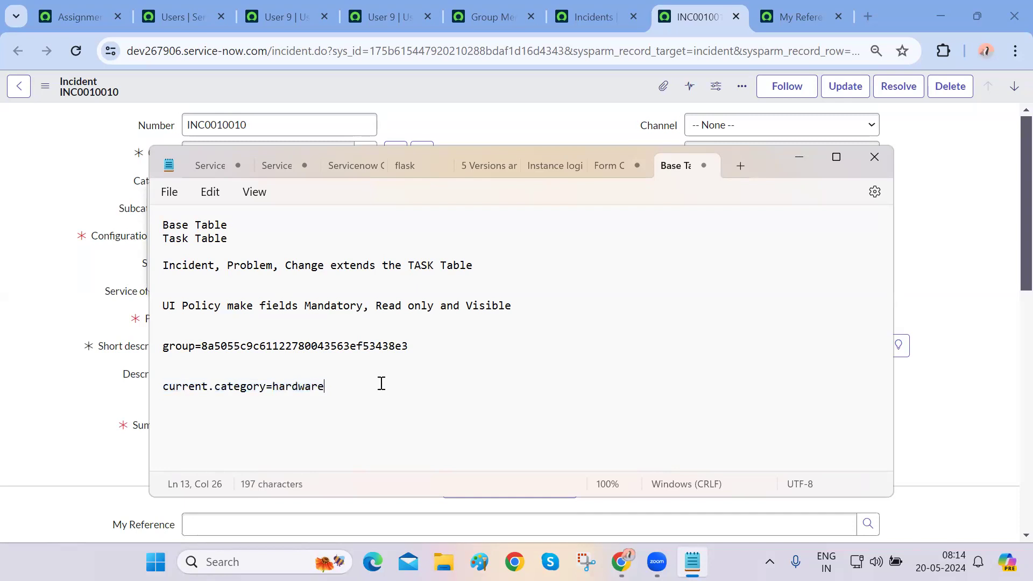
key("ctrl+a")
left_click(346, 388)
left_click_drag(331, 387, 146, 387)
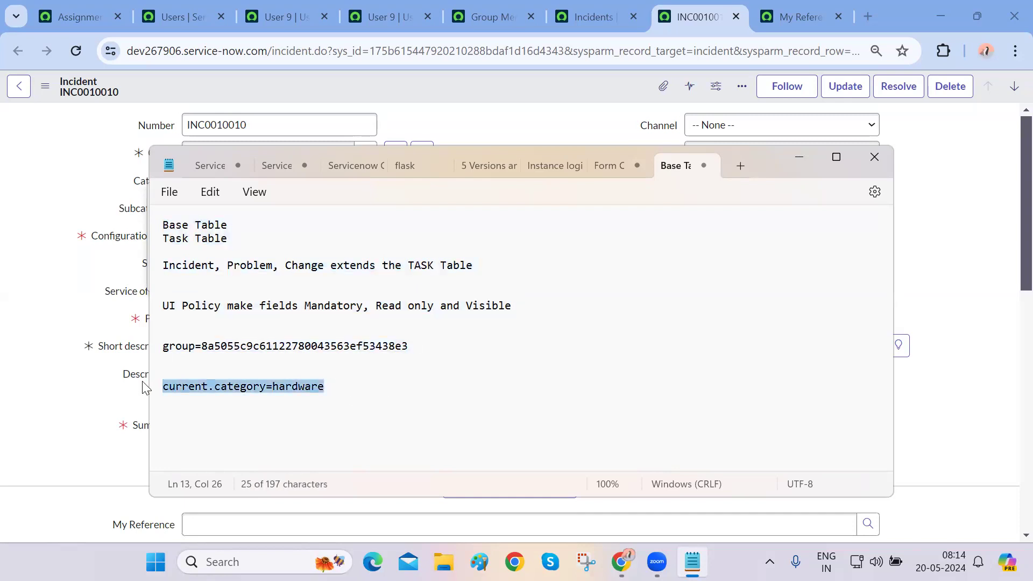
left_click(146, 387)
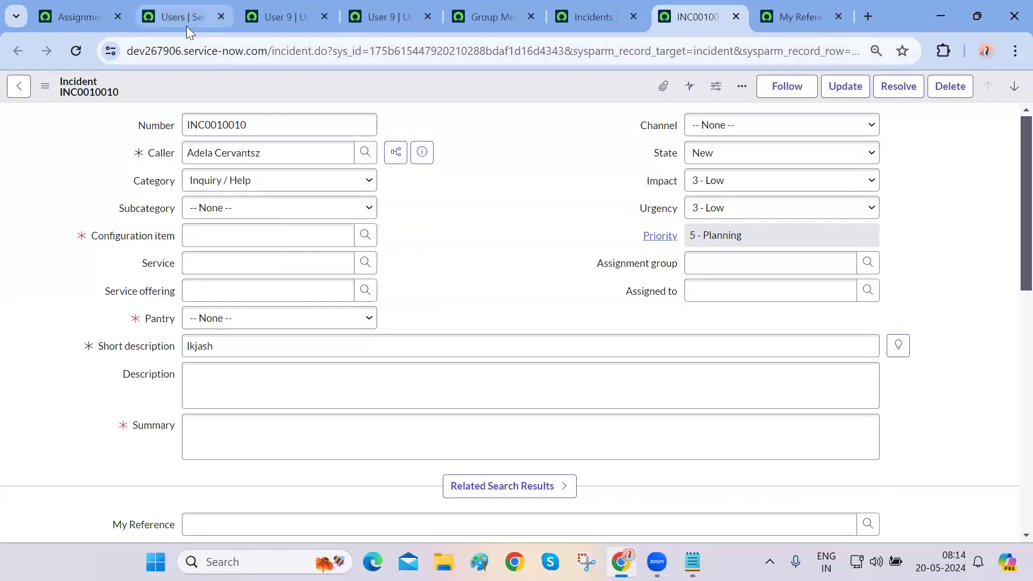
- Review the Hardware group members, the User 9 record and the incident form, and select the qualifier text in My Reference's dictionary entry
left_click(186, 25)
key("ctrl+5")
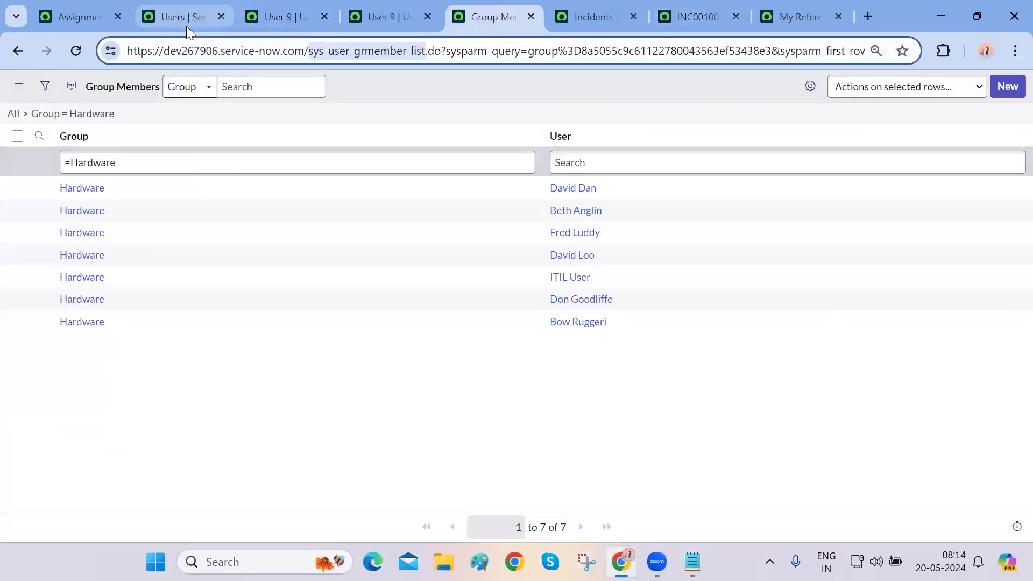
key("ctrl+4")
scroll(293, 268, "up", 3)
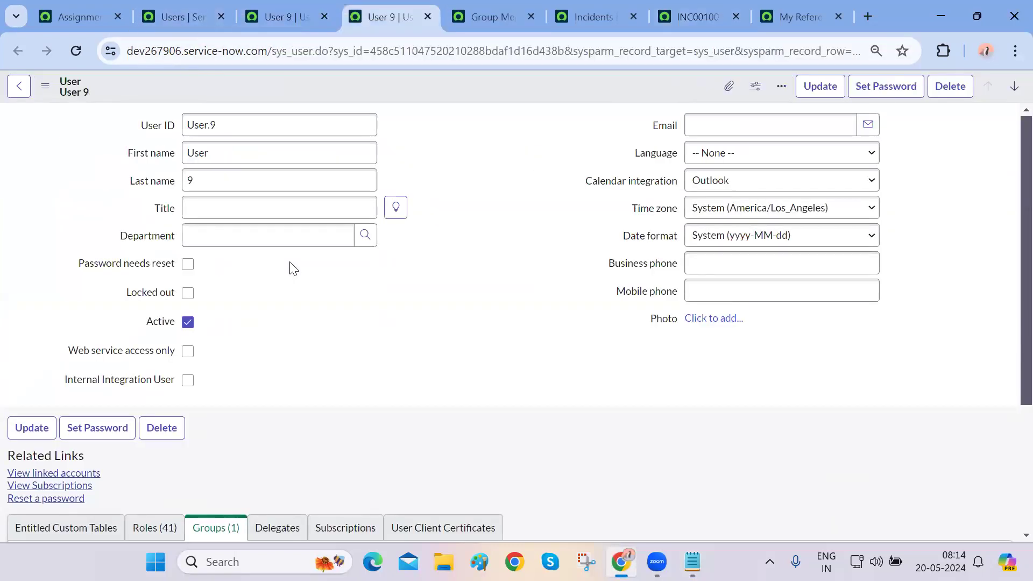
key("ctrl+Tab")
key("ctrl+Tab")
key("ctrl+Tab")
key("ctrl+Tab")
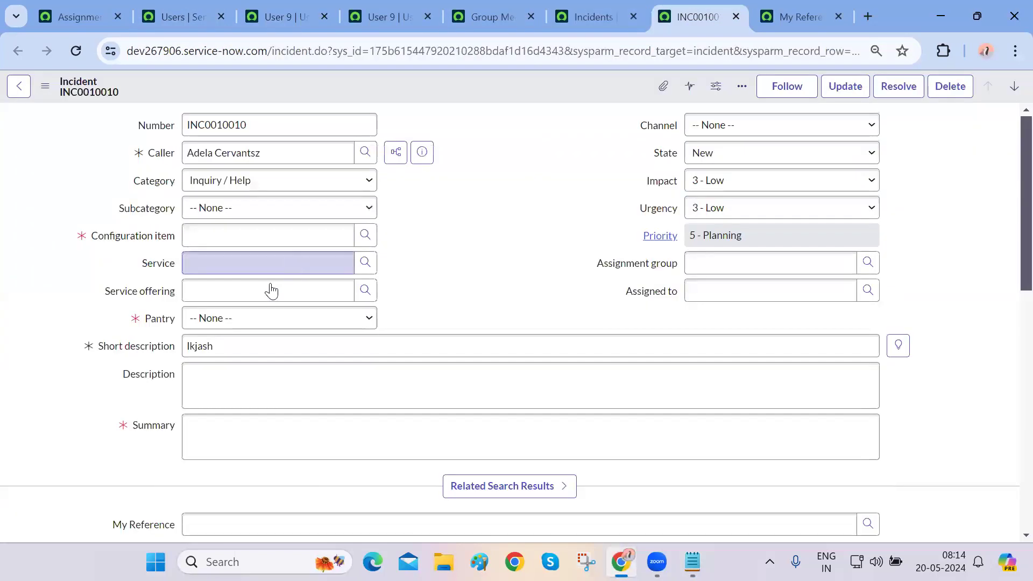
key("ctrl+a")
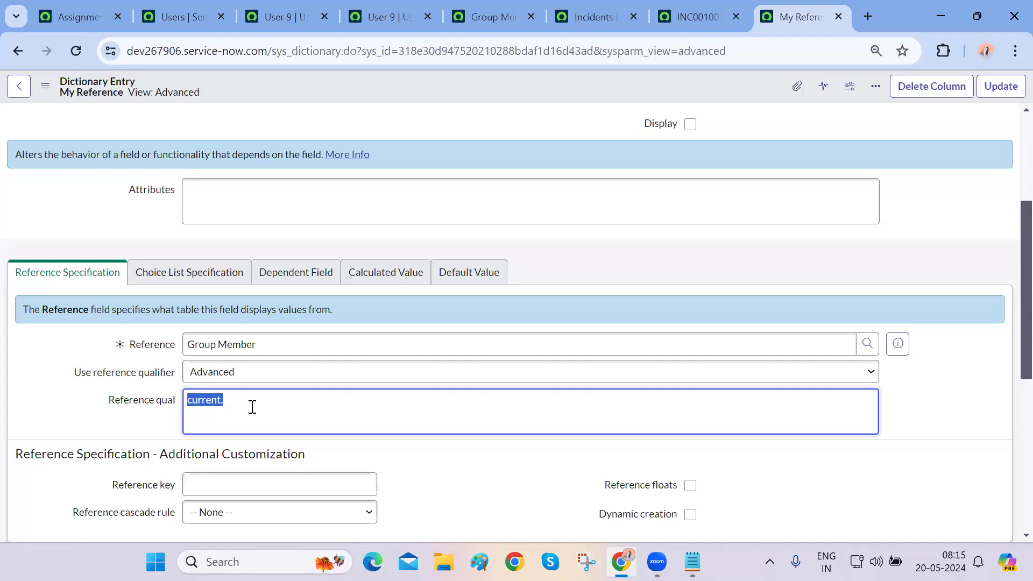
- Return to incident INC0010010 and examine the choices in My Reference's lookup list
left_click(310, 26)
key("ctrl+Tab")
key("ctrl+Tab")
key("ctrl+Tab")
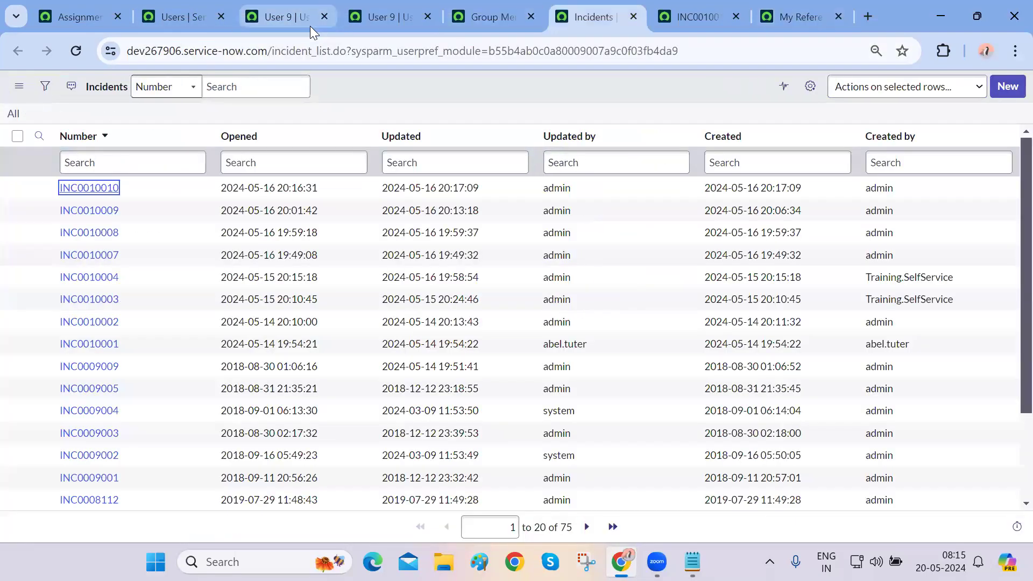
key("ctrl+Tab")
scroll(218, 351, "down", 2)
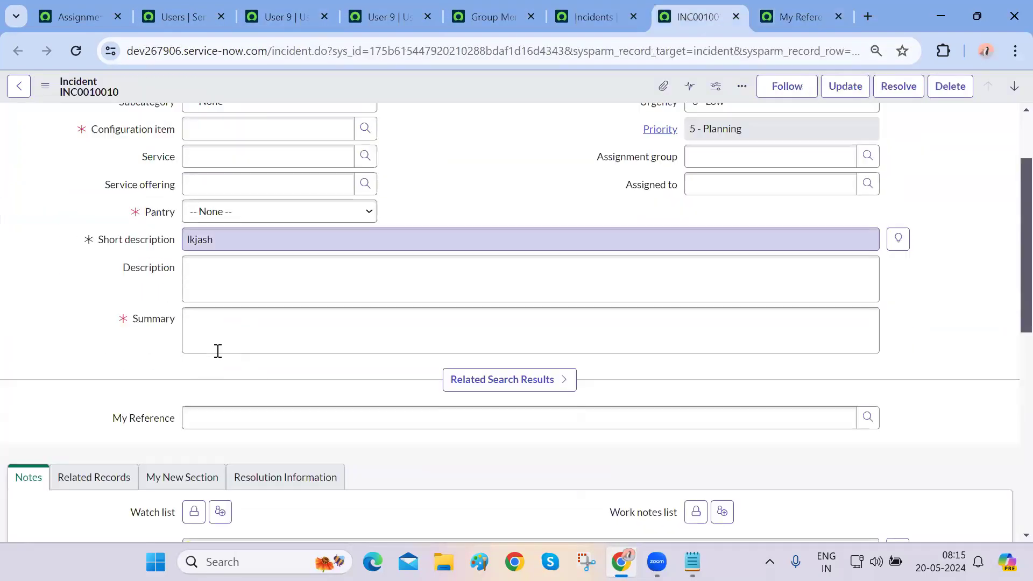
left_click(870, 406)
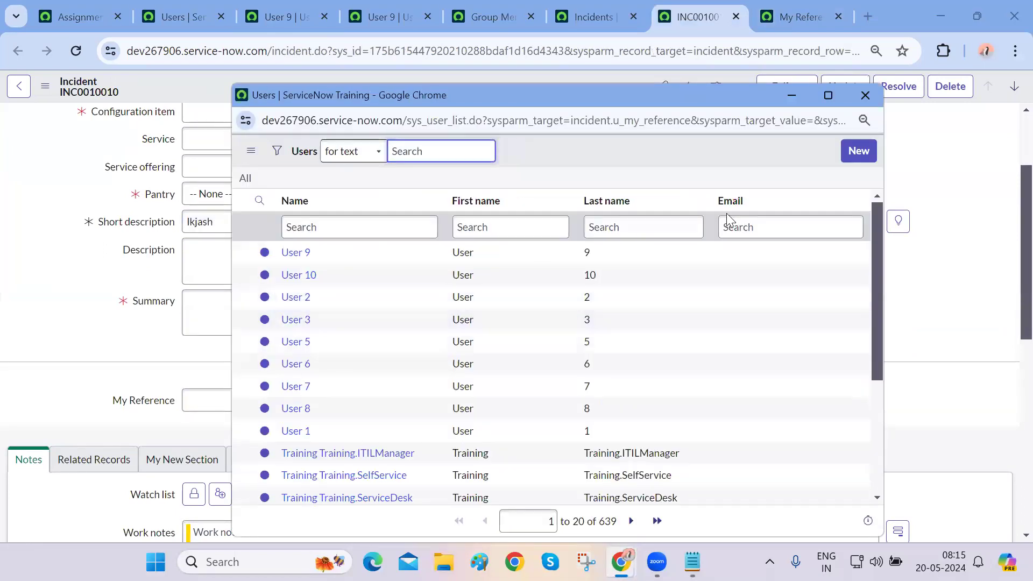
left_click(866, 96)
scroll(253, 311, "up", 2)
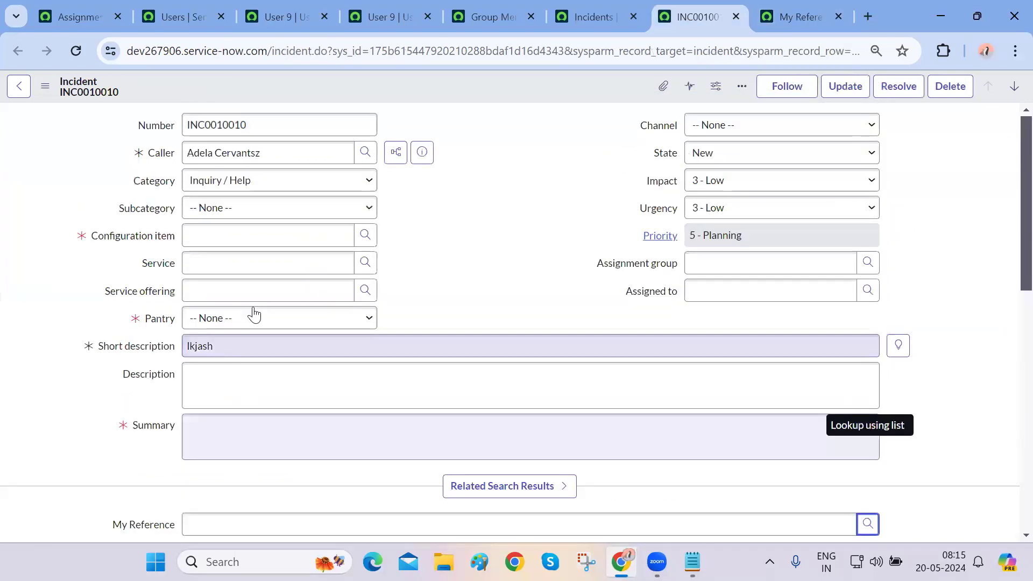
- Set the incident's Category to Hardware and check the choices in My Reference's lookup list with that category
left_click(271, 192)
left_click(226, 225)
scroll(85, 395, "down", 3)
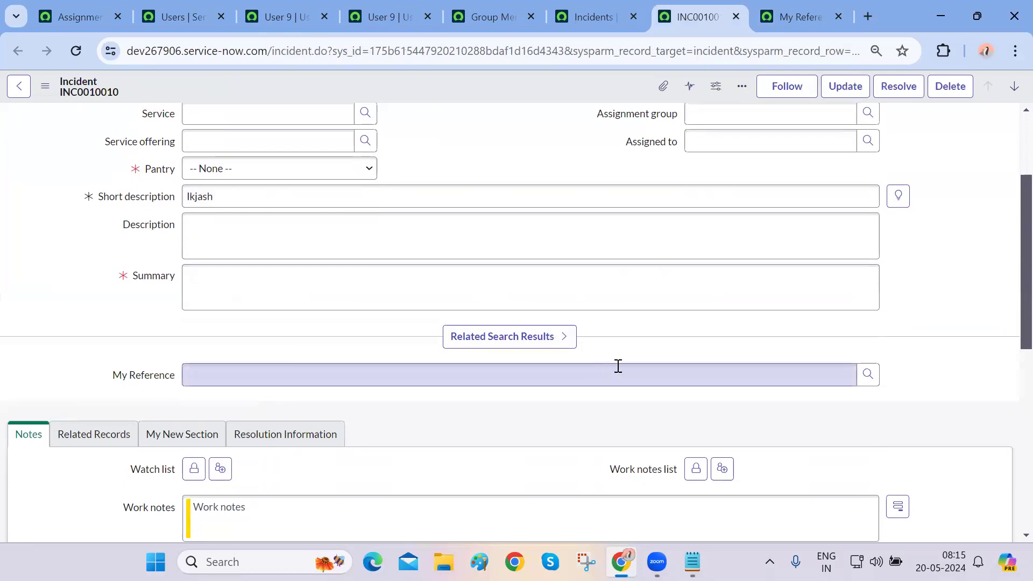
left_click(867, 377)
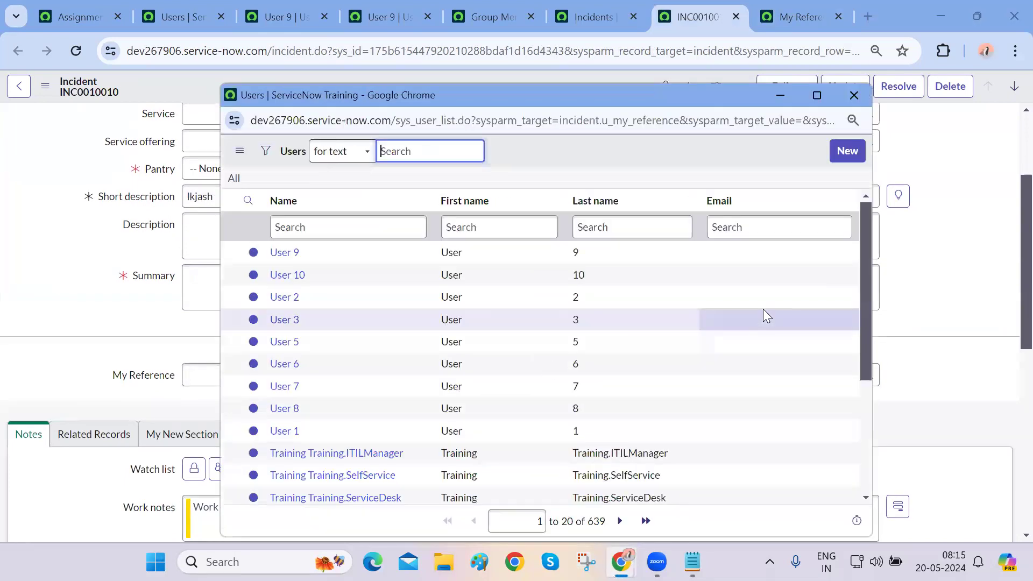
scroll(419, 447, "down", 2)
scroll(708, 443, "up", 2)
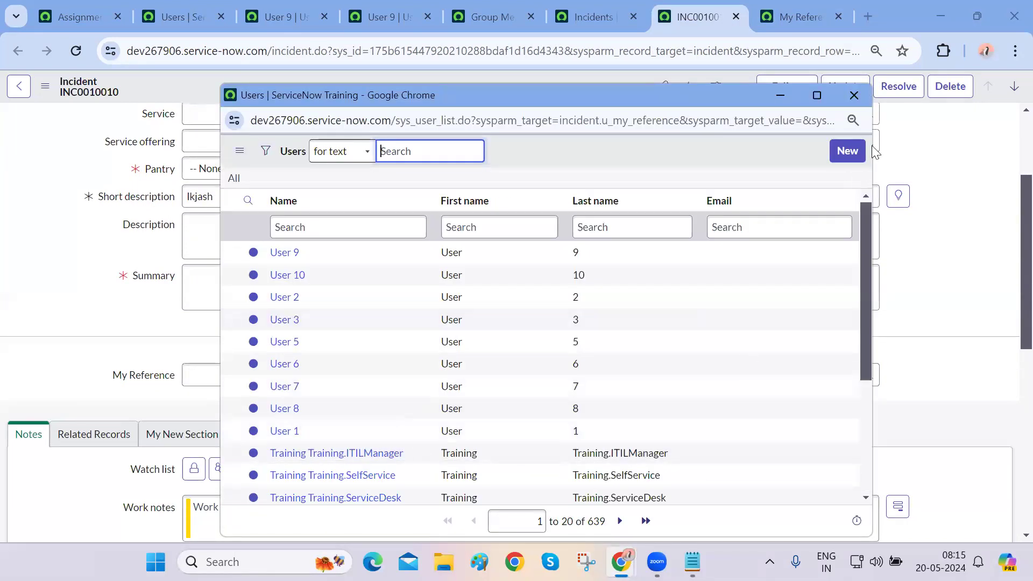
left_click(854, 95)
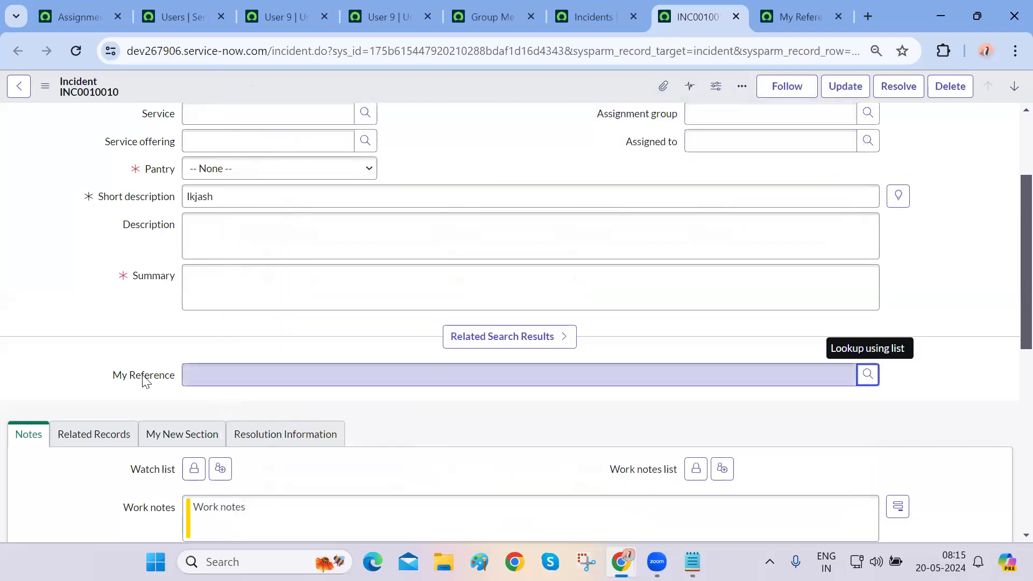
- Try to resolve incident INC0010010 and look through the form's fields
right_click(144, 377)
left_click(82, 382)
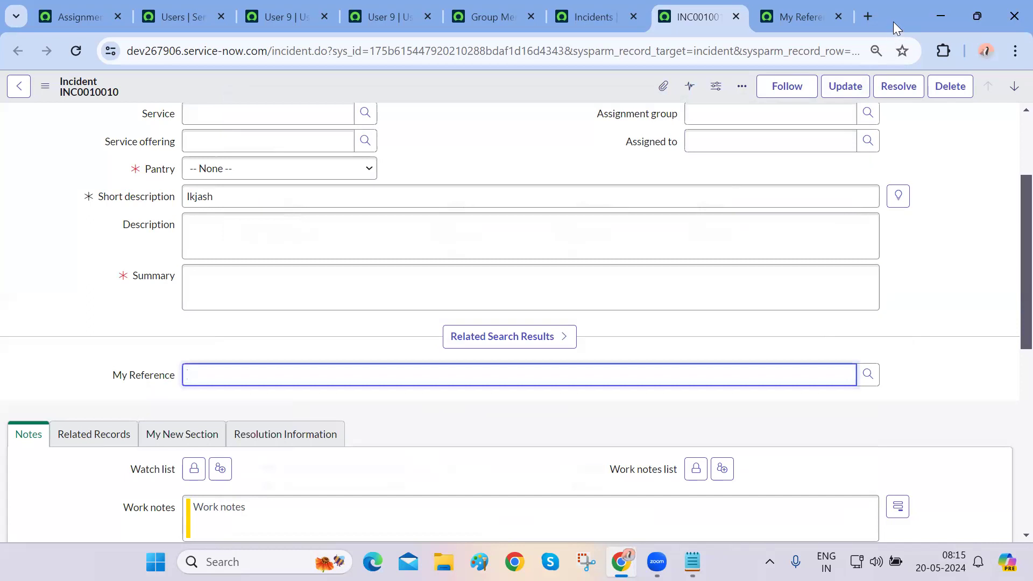
left_click_drag(893, 22, 888, 66)
double_click(882, 80)
left_click(882, 81)
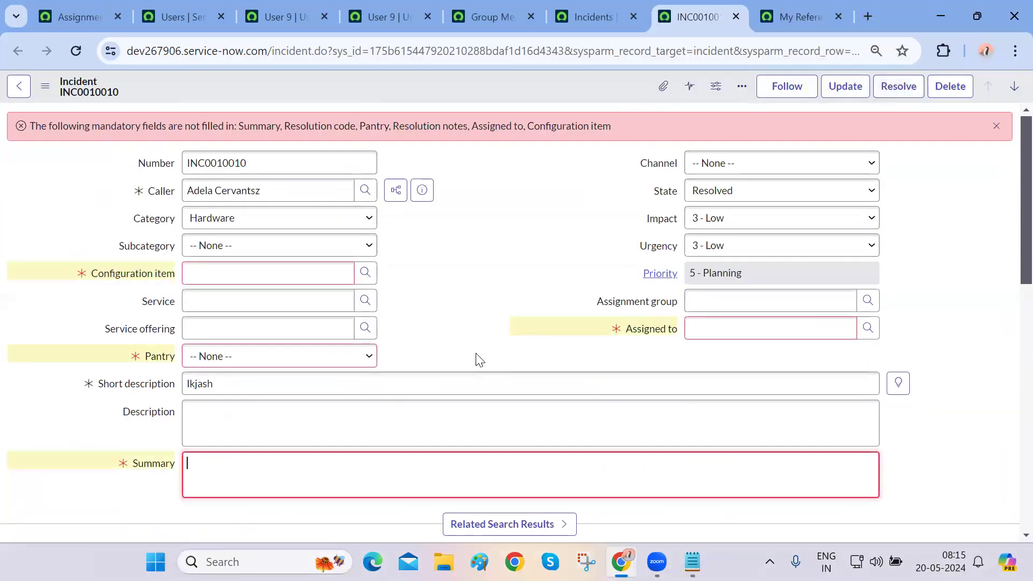
left_click(968, 389)
scroll(970, 389, "down", 5)
scroll(968, 389, "up", 6)
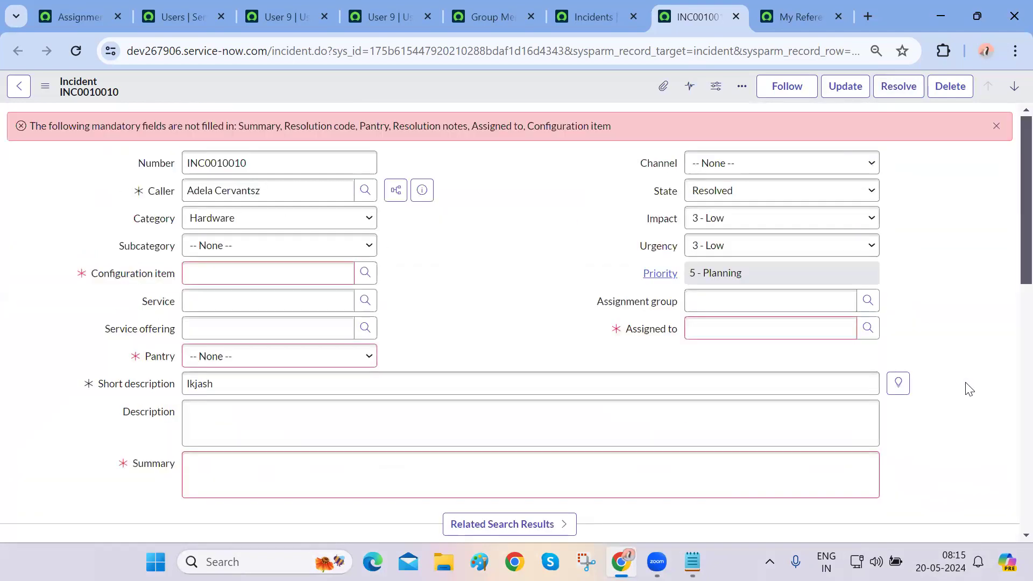
- Look over My Reference's dictionary entry, from its table and type down to its reference specification
key("ctrl+Tab")
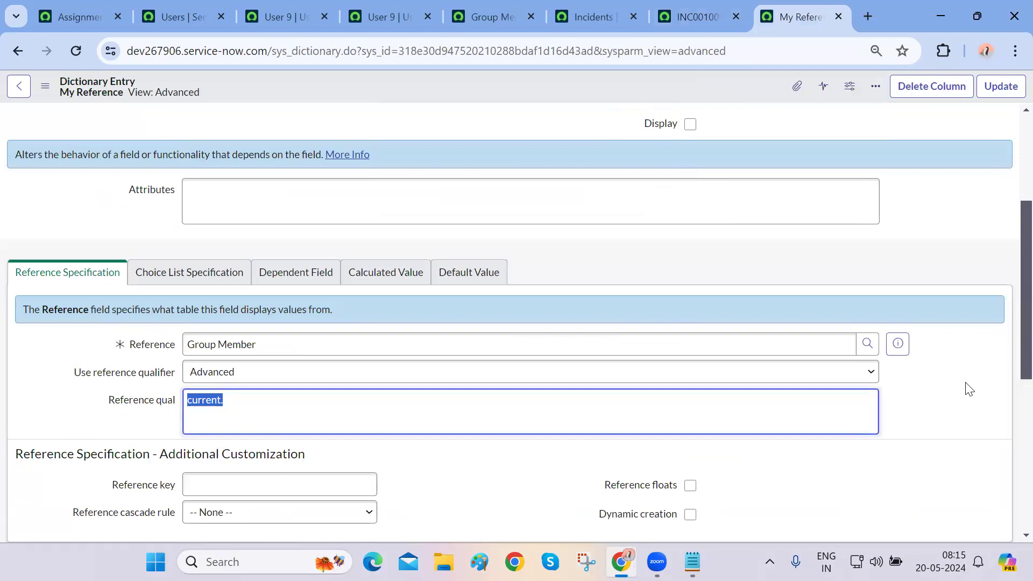
scroll(969, 390, "down", 6)
scroll(968, 390, "up", 9)
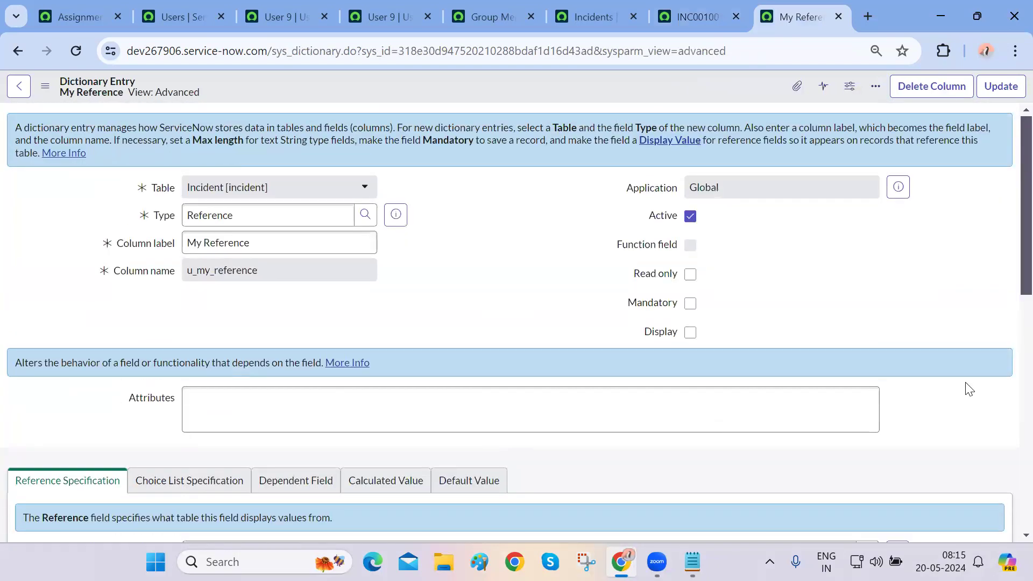
key("XF86AudioRaiseVolume")
scroll(953, 414, "down", 5)
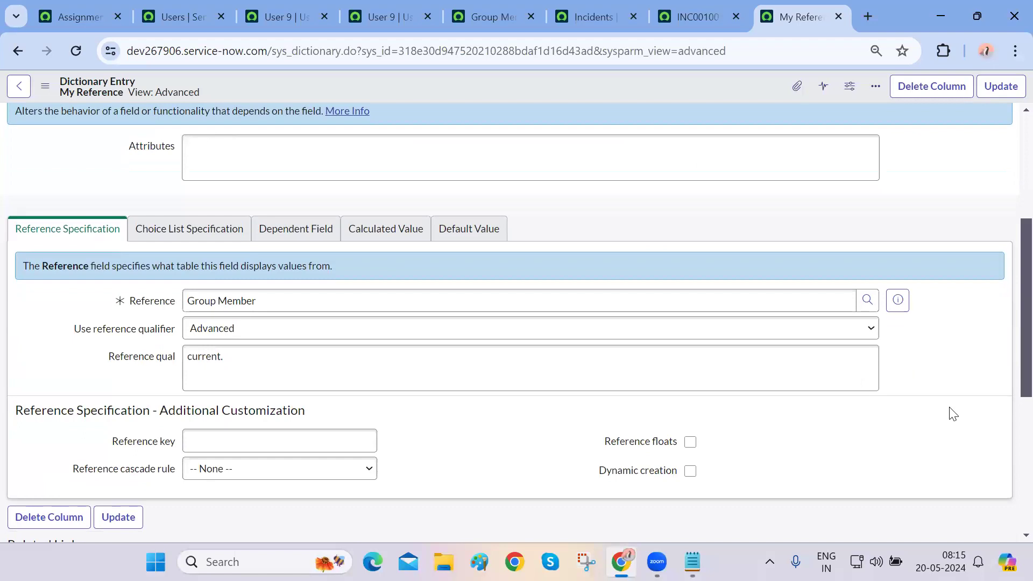
scroll(954, 414, "up", 5)
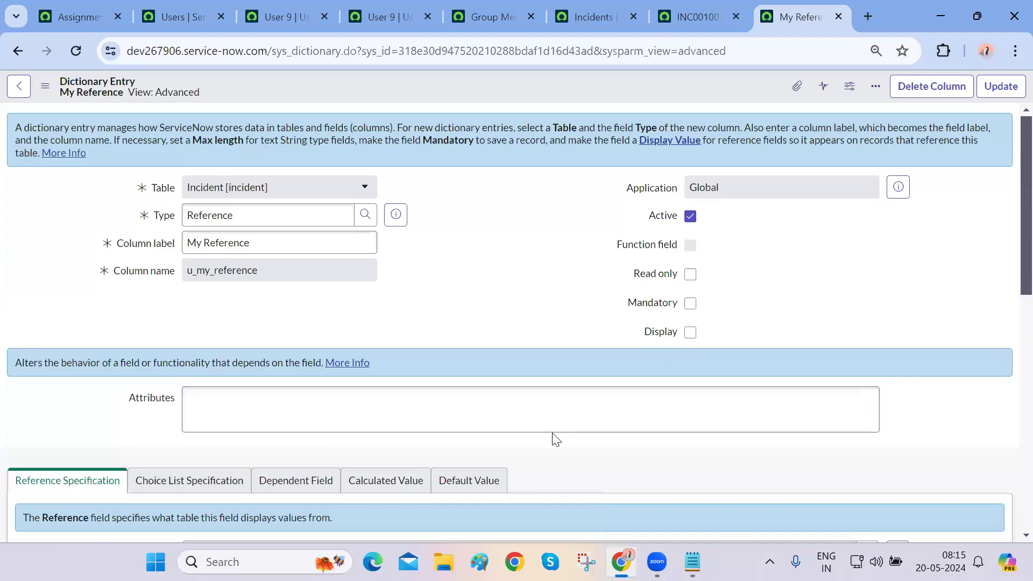
- Return to incident INC0010010 and change its Category to Database, then to Office Infra
key("ctrl+shift+Tab")
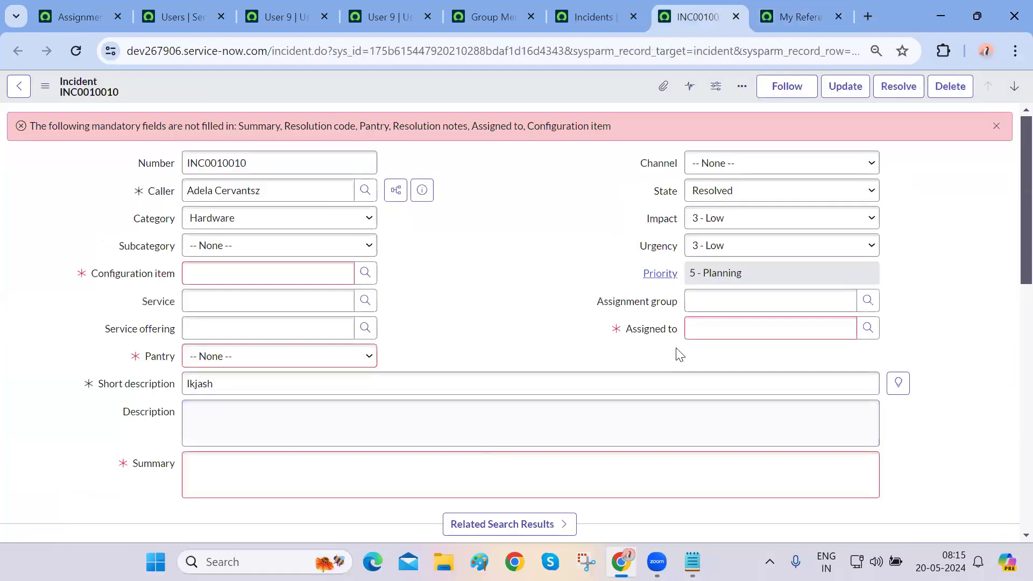
left_click(723, 196)
left_click(277, 231)
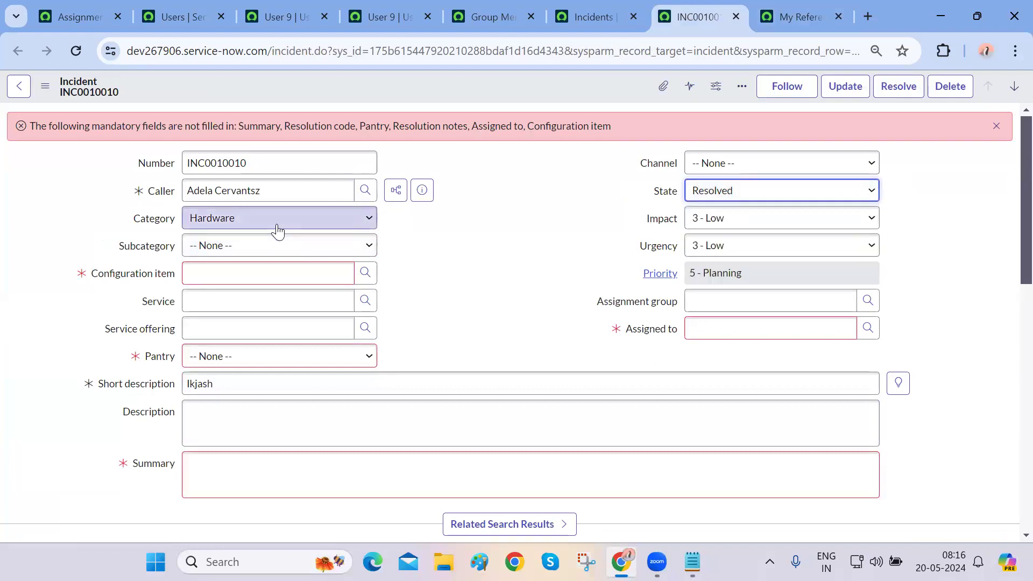
left_click(278, 230)
left_click(261, 284)
left_click(301, 222)
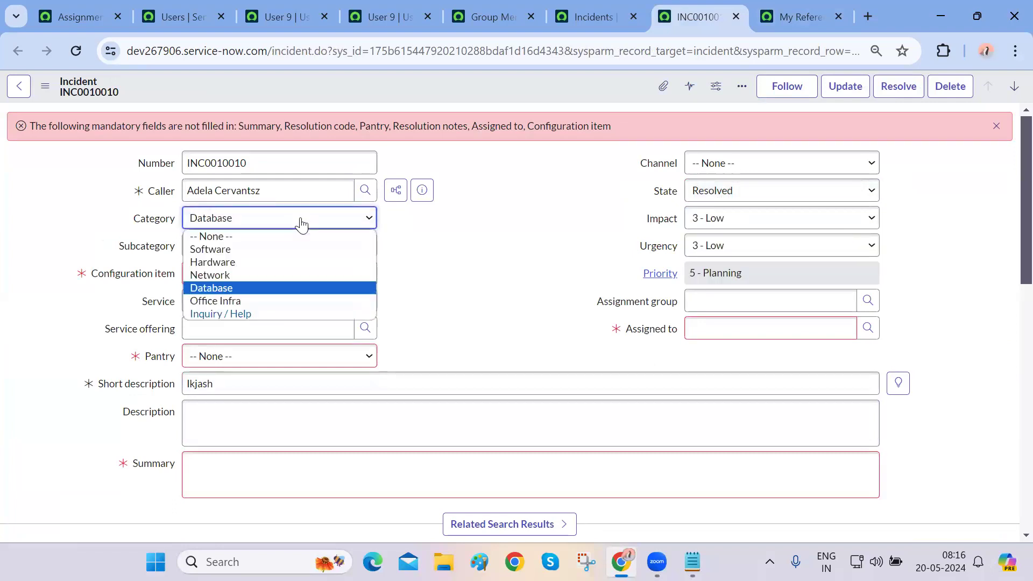
left_click(268, 300)
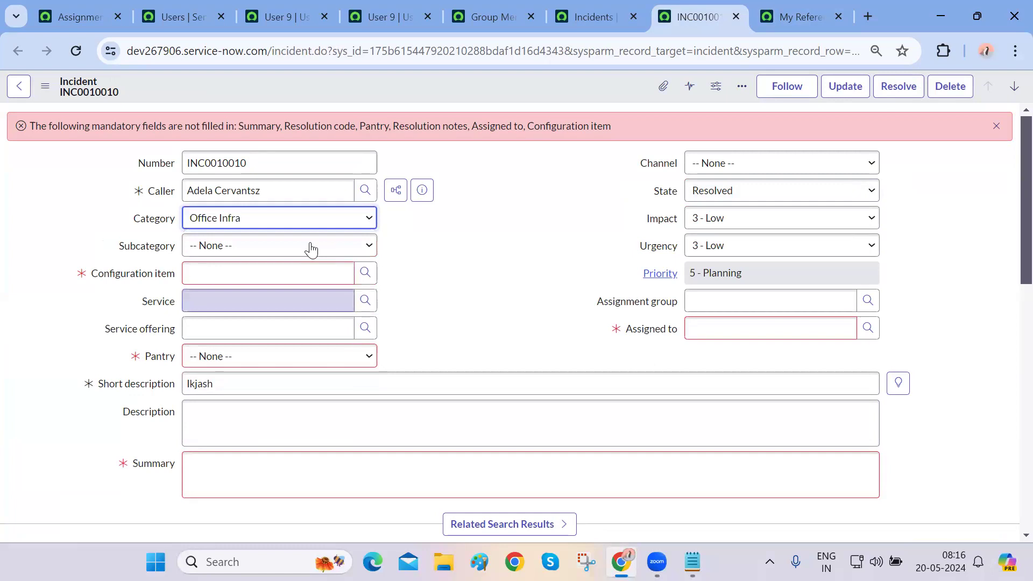
left_click(468, 300)
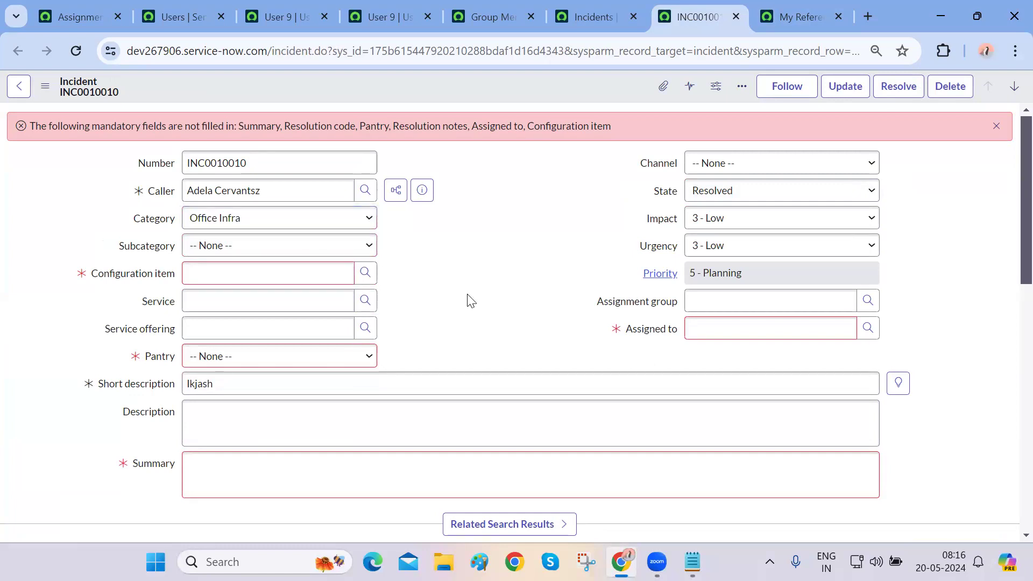
- Dismiss the mandatory-fields error on the incident and check the choices in My Reference's lookup list with the Office Infra category
left_click(993, 129)
scroll(362, 374, "down", 3)
left_click(289, 384)
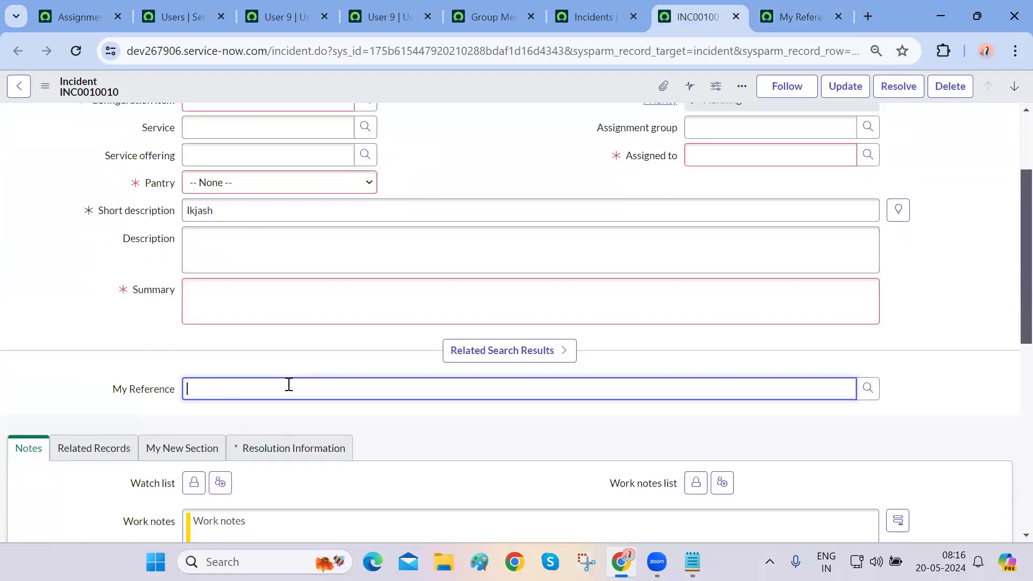
left_click(868, 396)
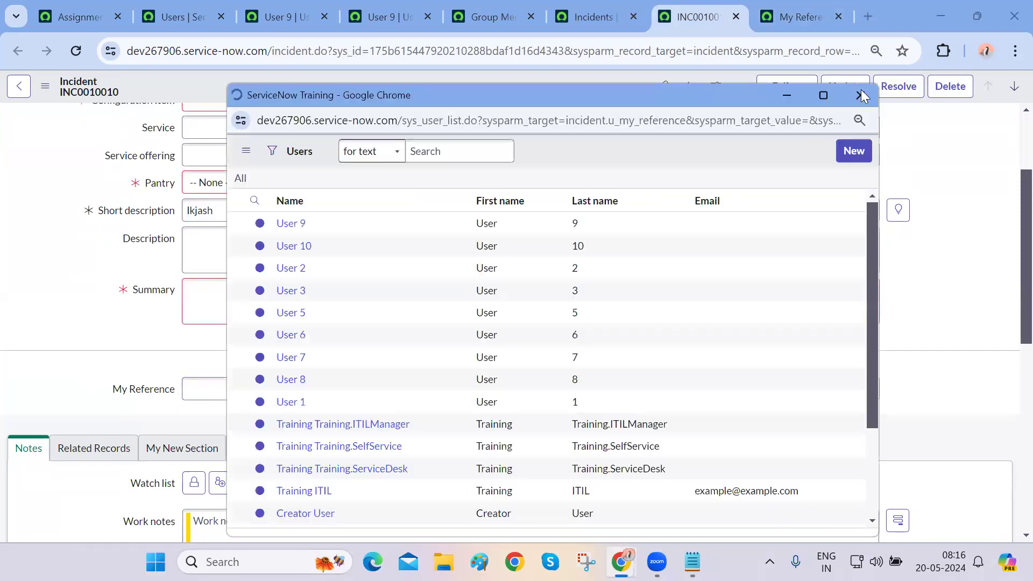
left_click(859, 97)
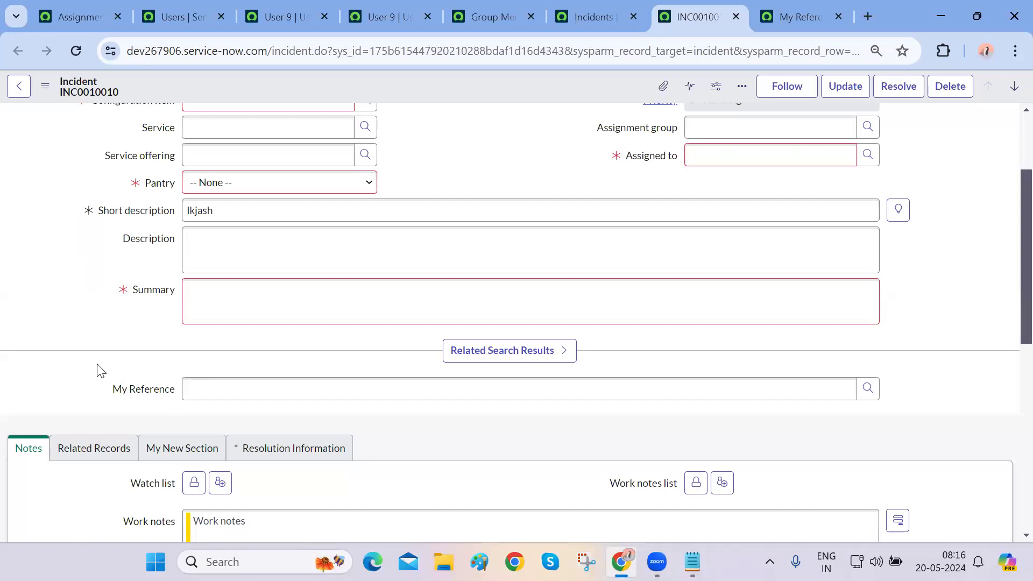
scroll(97, 370, "up", 3)
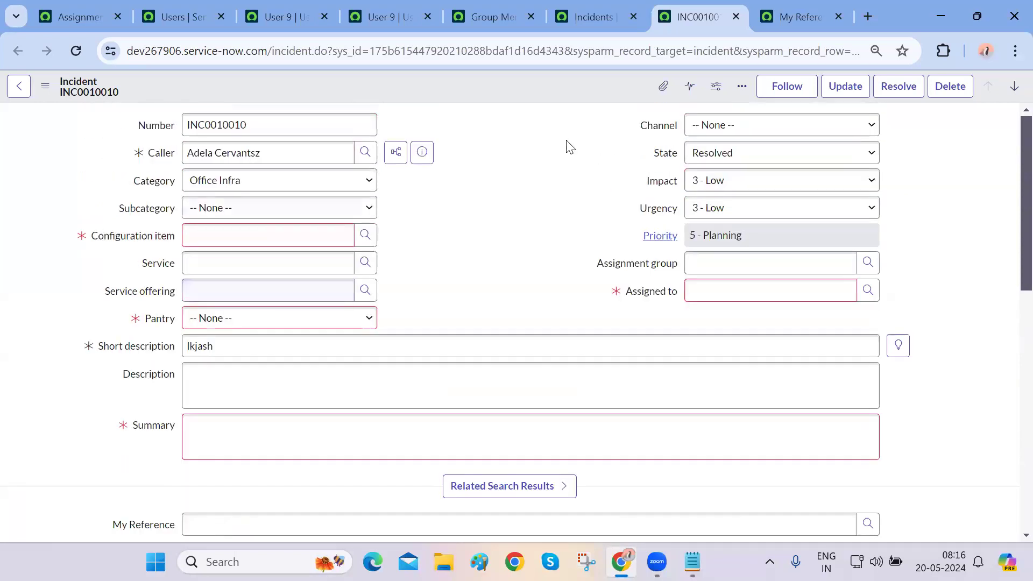